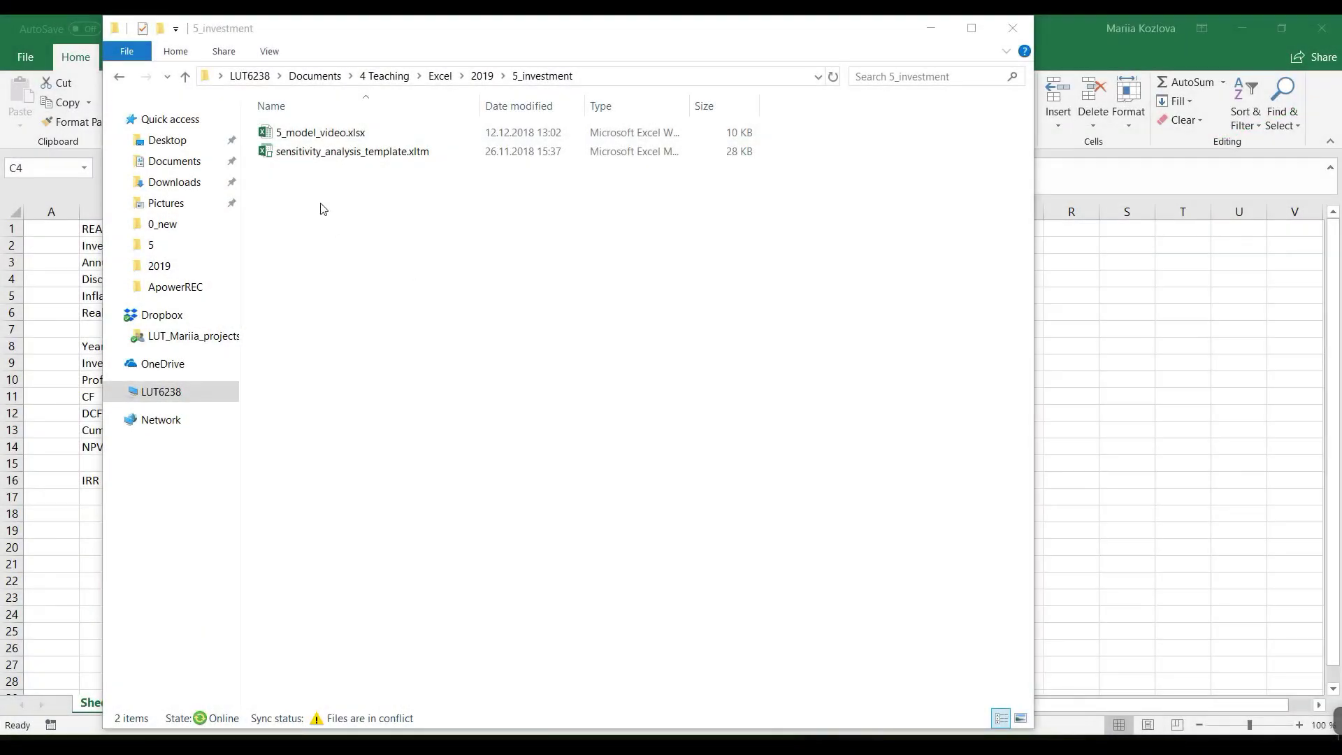
- Open sensitivity_analysis_template.xltm from File Explorer to create a new workbook from it
{"action": "left_click", "coordinate": [321, 151]}
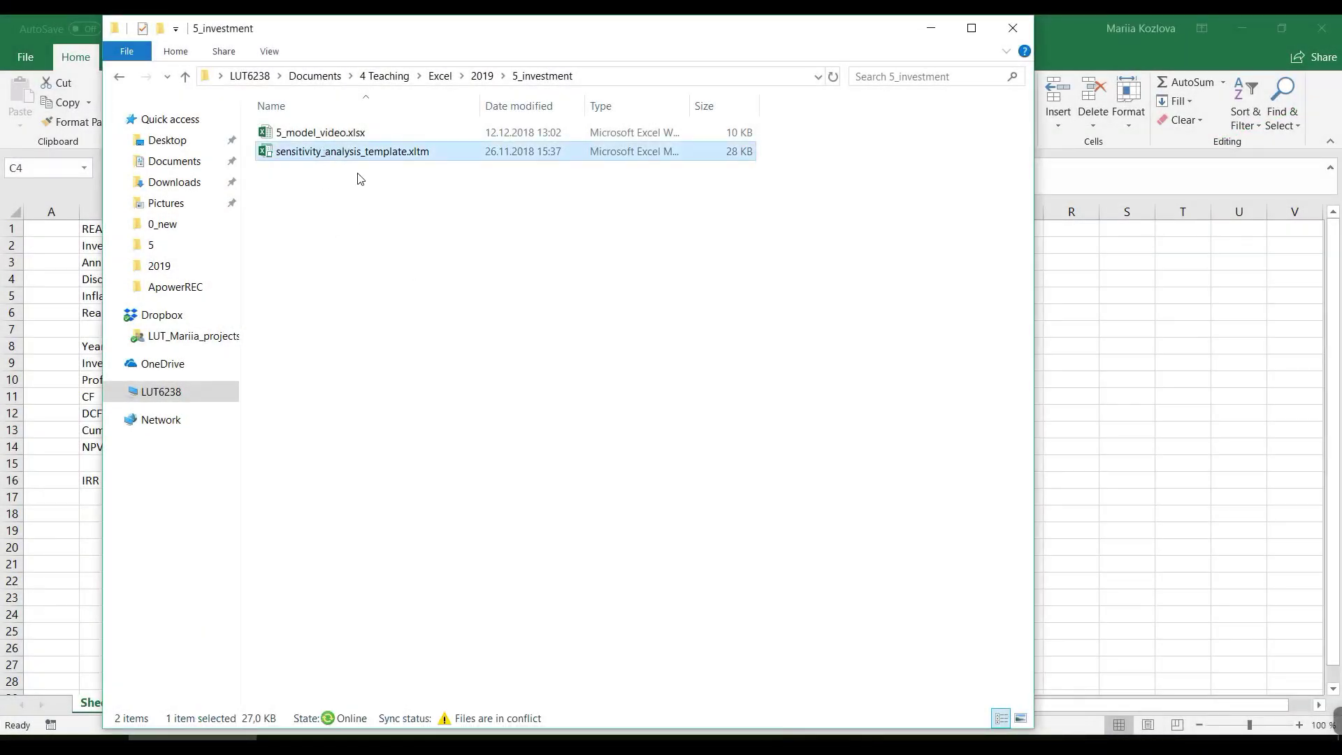
{"action": "double_click", "coordinate": [360, 152]}
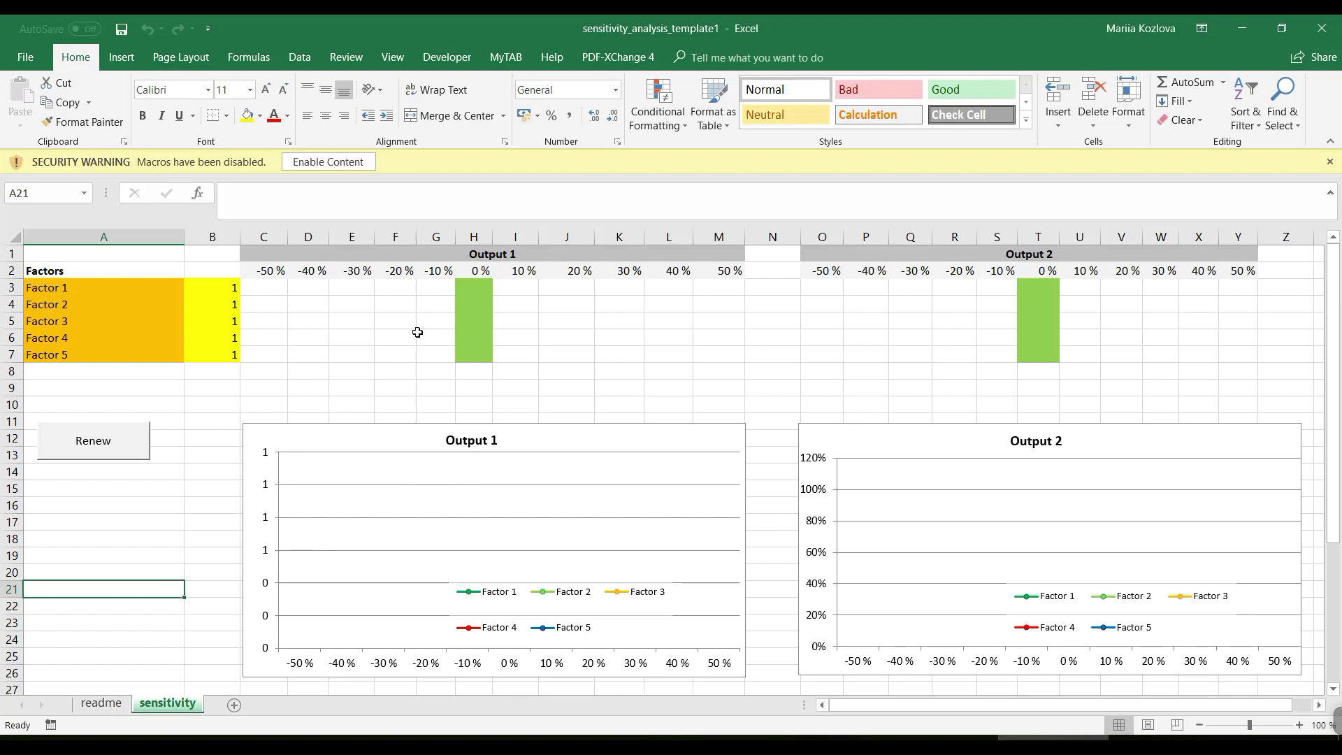
- Enable the template's macros without making it a trusted document, and read the readme sheet
{"action": "left_click", "coordinate": [339, 163]}
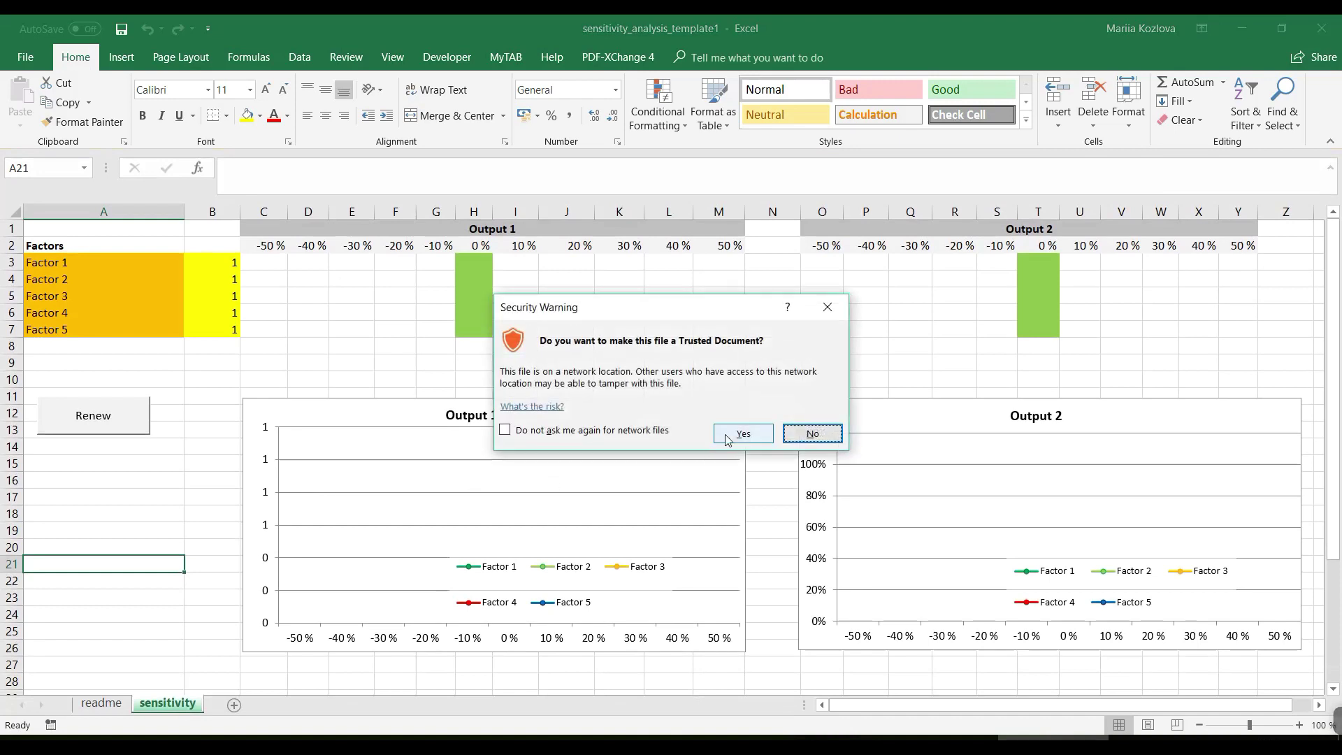
{"action": "left_click", "coordinate": [809, 434]}
{"action": "left_click", "coordinate": [103, 703]}
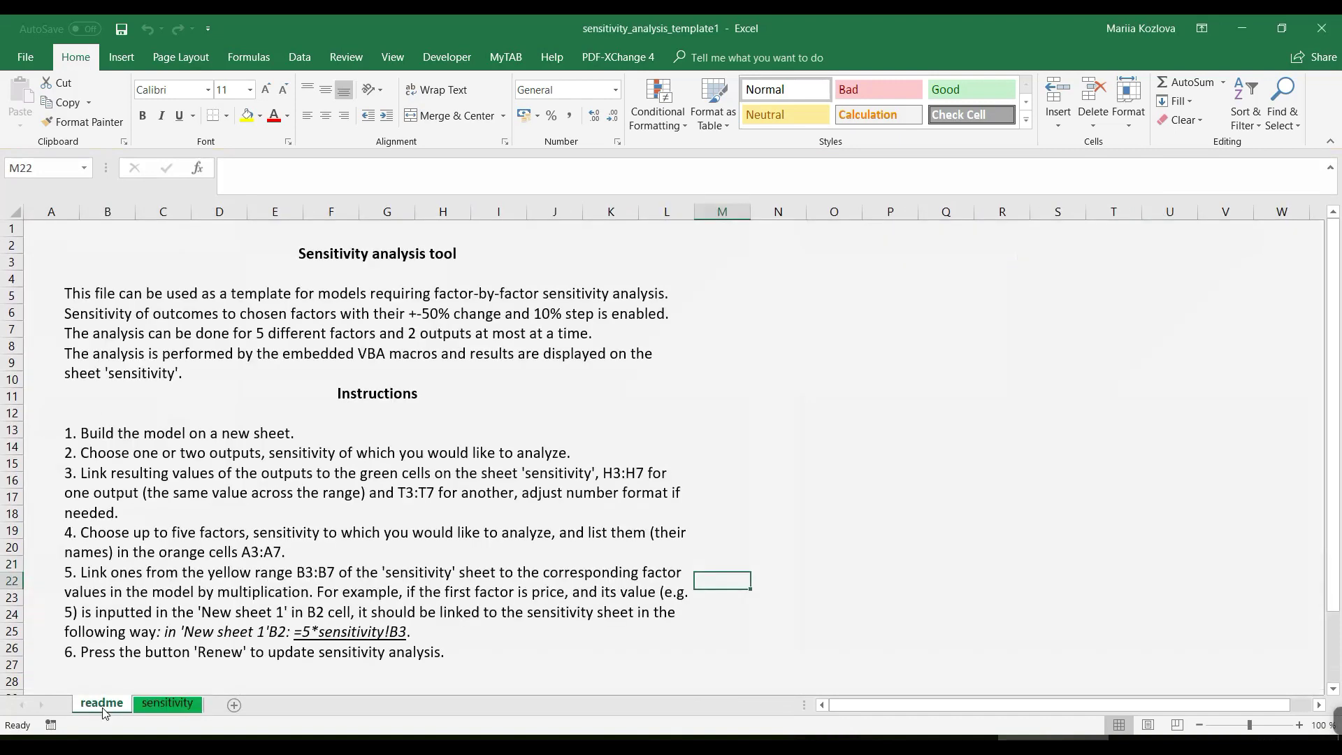
{"action": "scroll", "coordinate": [202, 556], "scroll_direction": "down", "scroll_amount": 2}
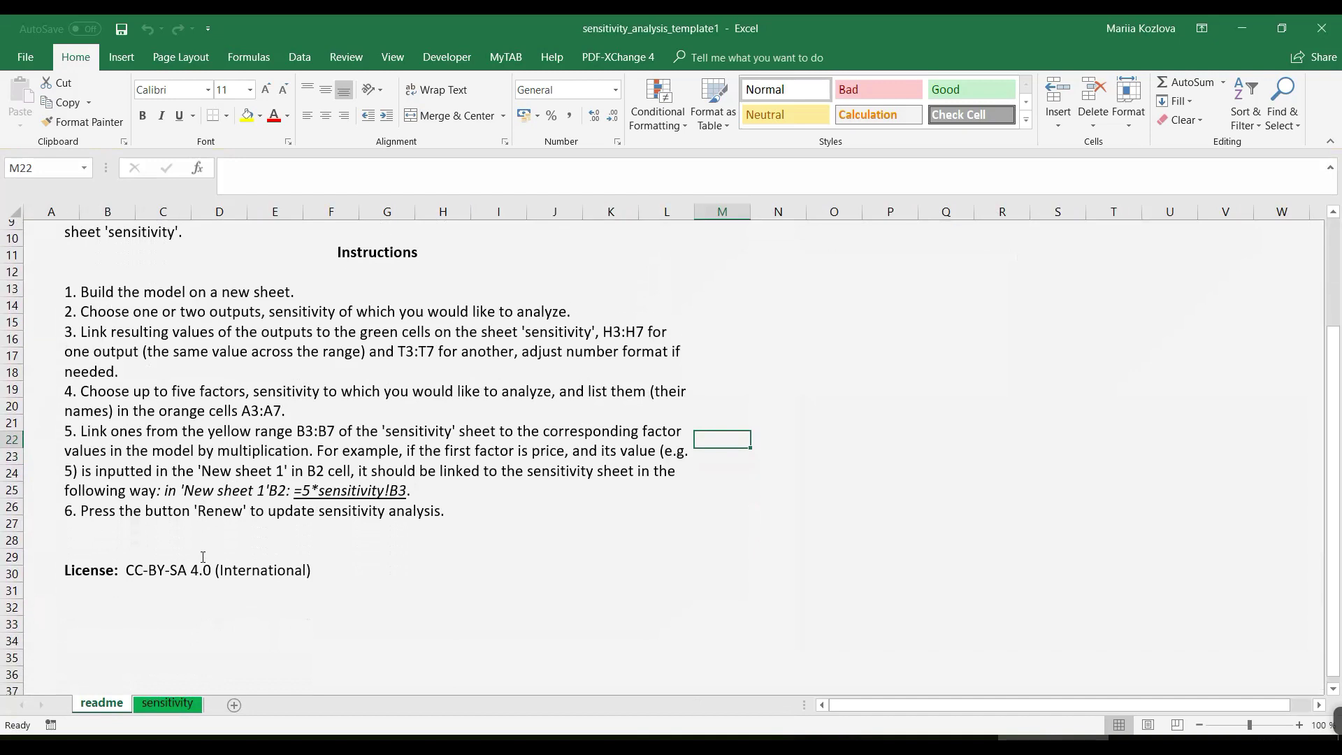
{"action": "scroll", "coordinate": [202, 556], "scroll_direction": "up", "scroll_amount": 2}
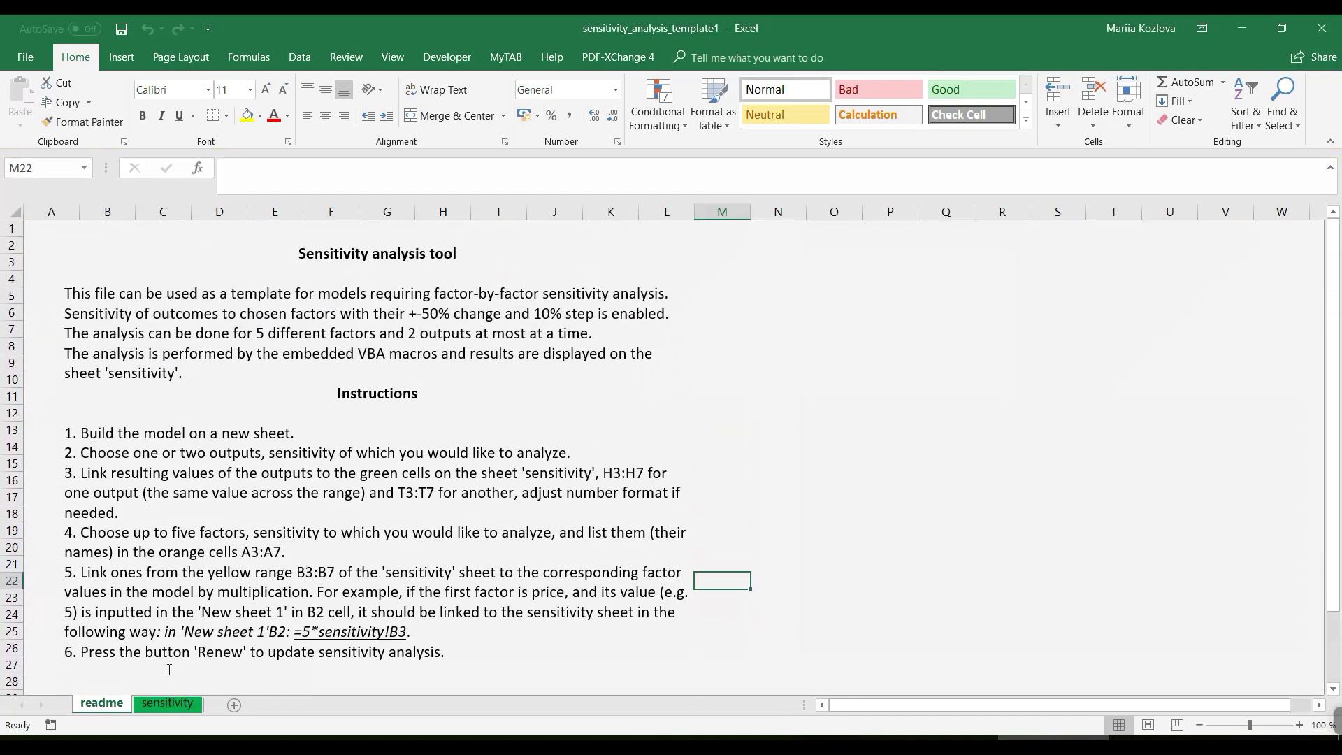
{"action": "left_click", "coordinate": [168, 703]}
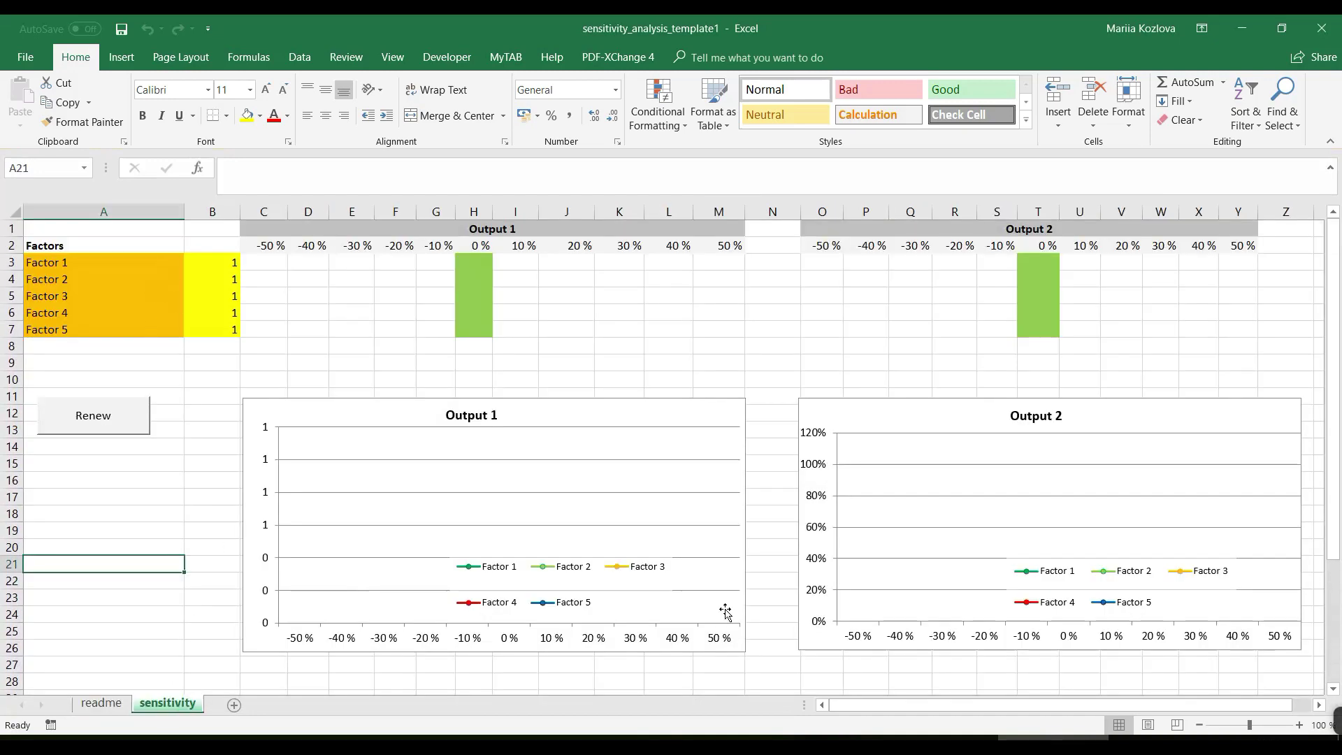
- Inspect the factor names and values and the green output cells H3:H7, rechecking the readme
{"action": "left_click_drag", "start_coordinate": [98, 260], "coordinate": [213, 347]}
{"action": "left_click_drag", "start_coordinate": [459, 272], "coordinate": [474, 329]}
{"action": "left_click", "coordinate": [566, 330]}
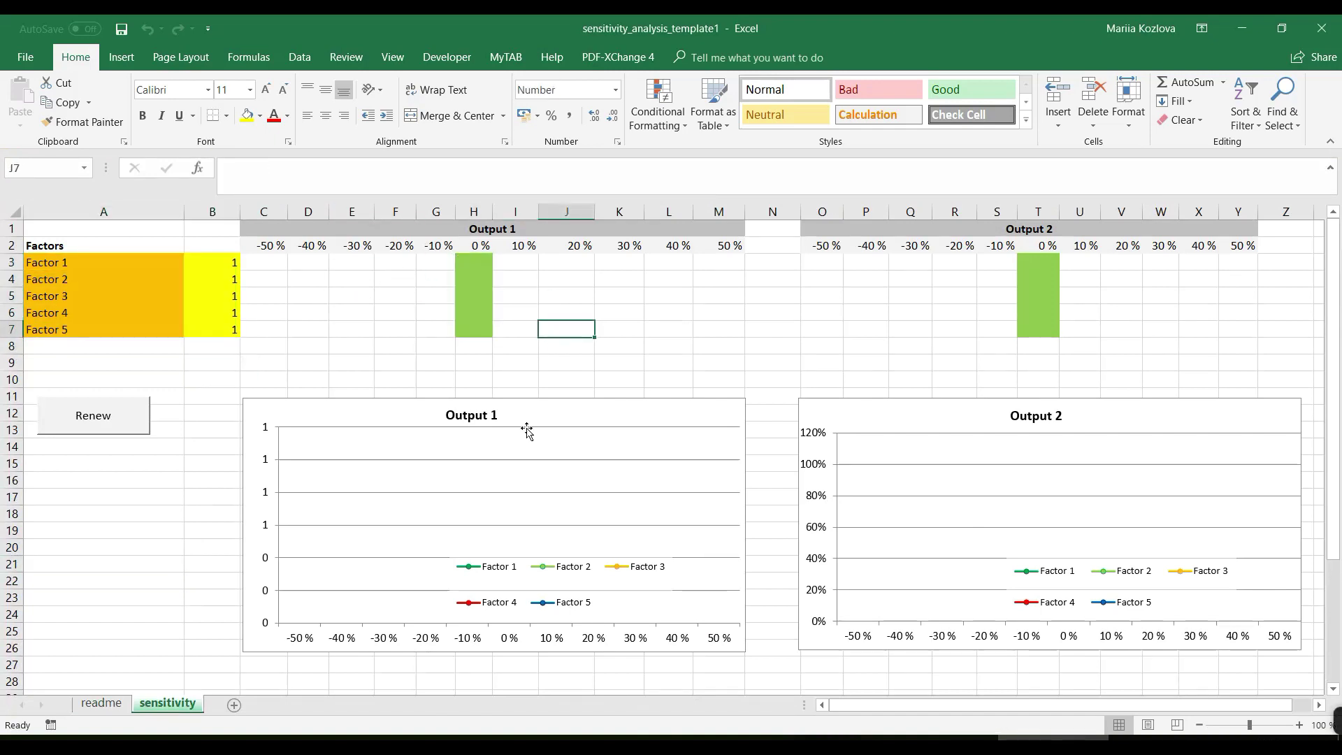
{"action": "left_click", "coordinate": [105, 702]}
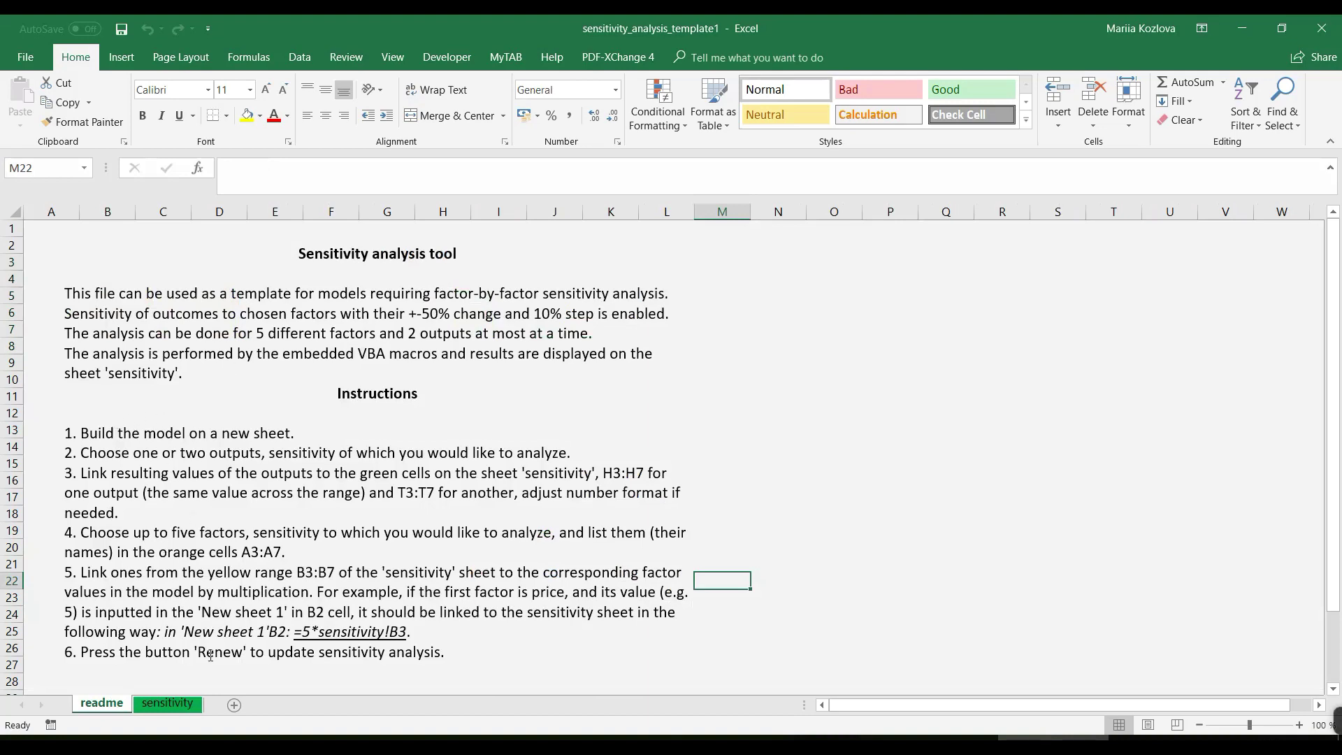
{"action": "left_click", "coordinate": [168, 703]}
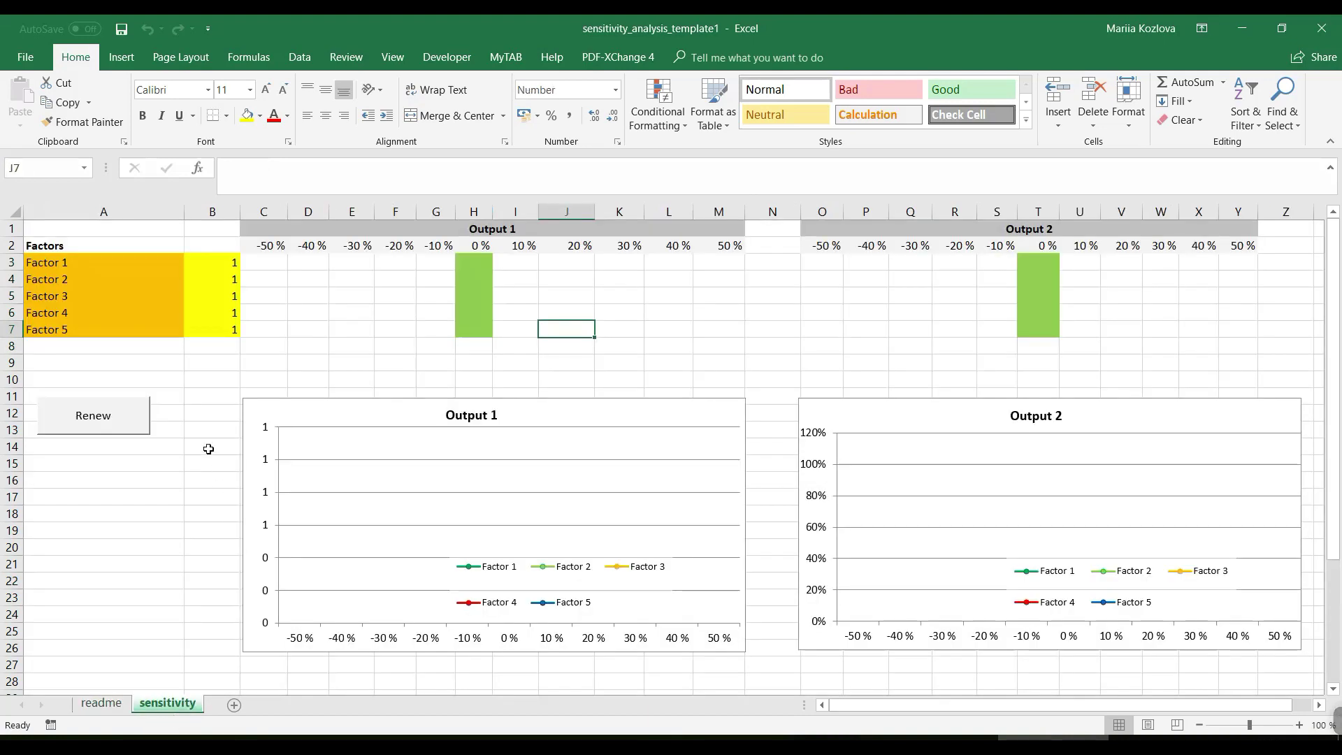
- Read the template's Sensitivity macro code in Module1 in the Visual Basic editor
{"action": "left_click", "coordinate": [440, 56]}
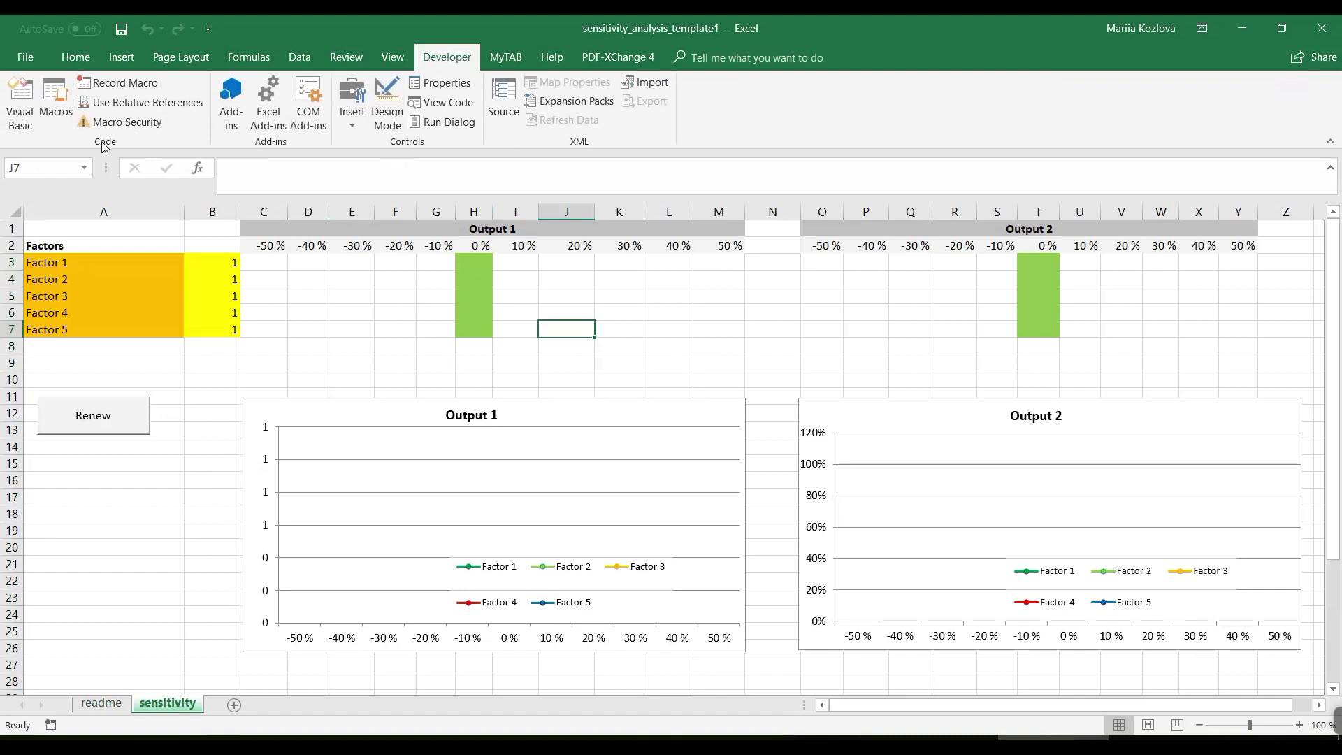
{"action": "left_click", "coordinate": [19, 104]}
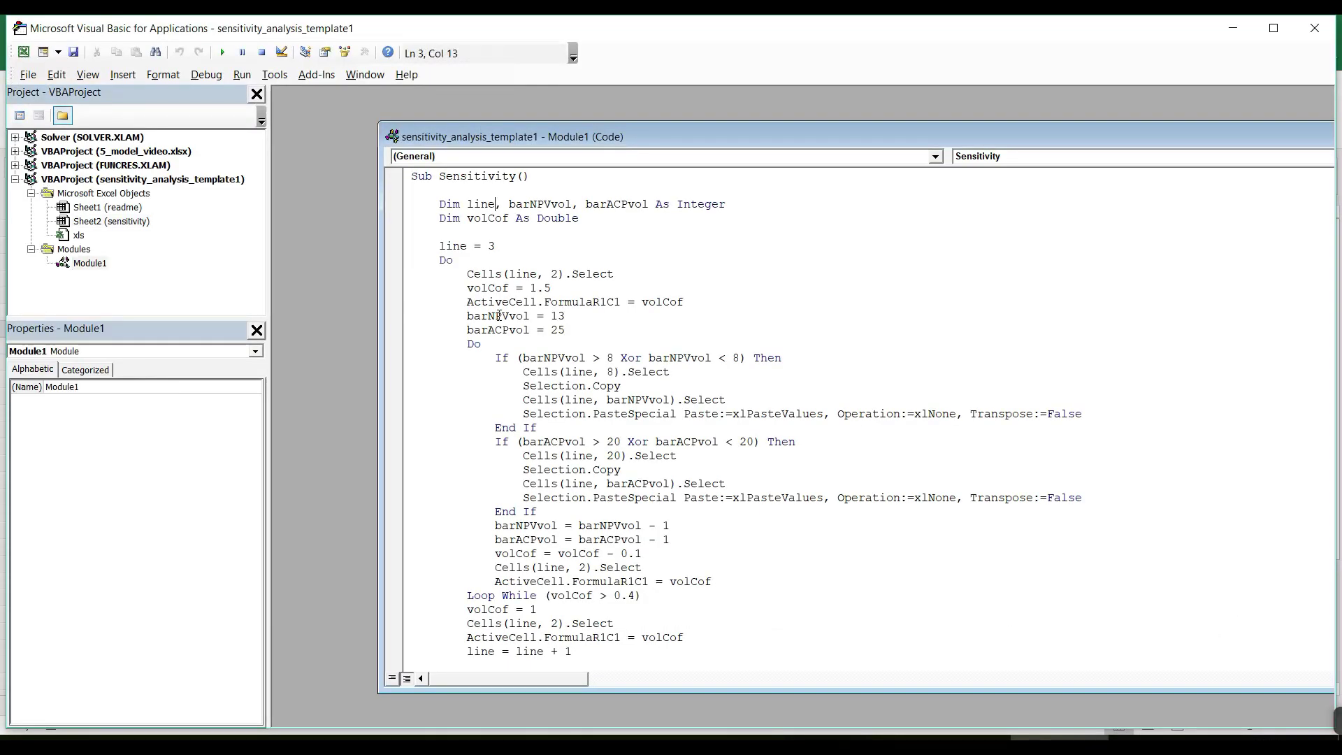
{"action": "scroll", "coordinate": [511, 258], "scroll_direction": "down", "scroll_amount": 1}
{"action": "scroll", "coordinate": [509, 384], "scroll_direction": "up", "scroll_amount": 1}
{"action": "scroll", "coordinate": [523, 631], "scroll_direction": "down", "scroll_amount": 1}
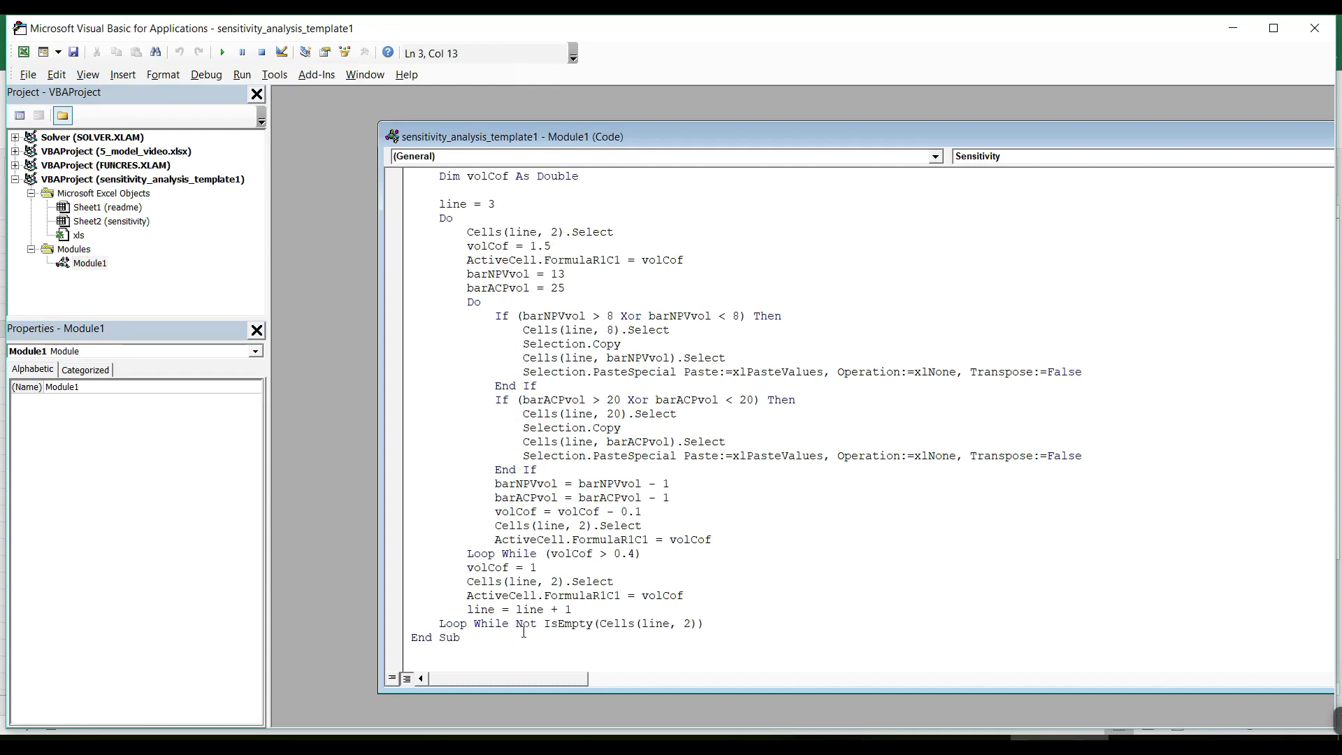
{"action": "scroll", "coordinate": [523, 631], "scroll_direction": "up", "scroll_amount": 1}
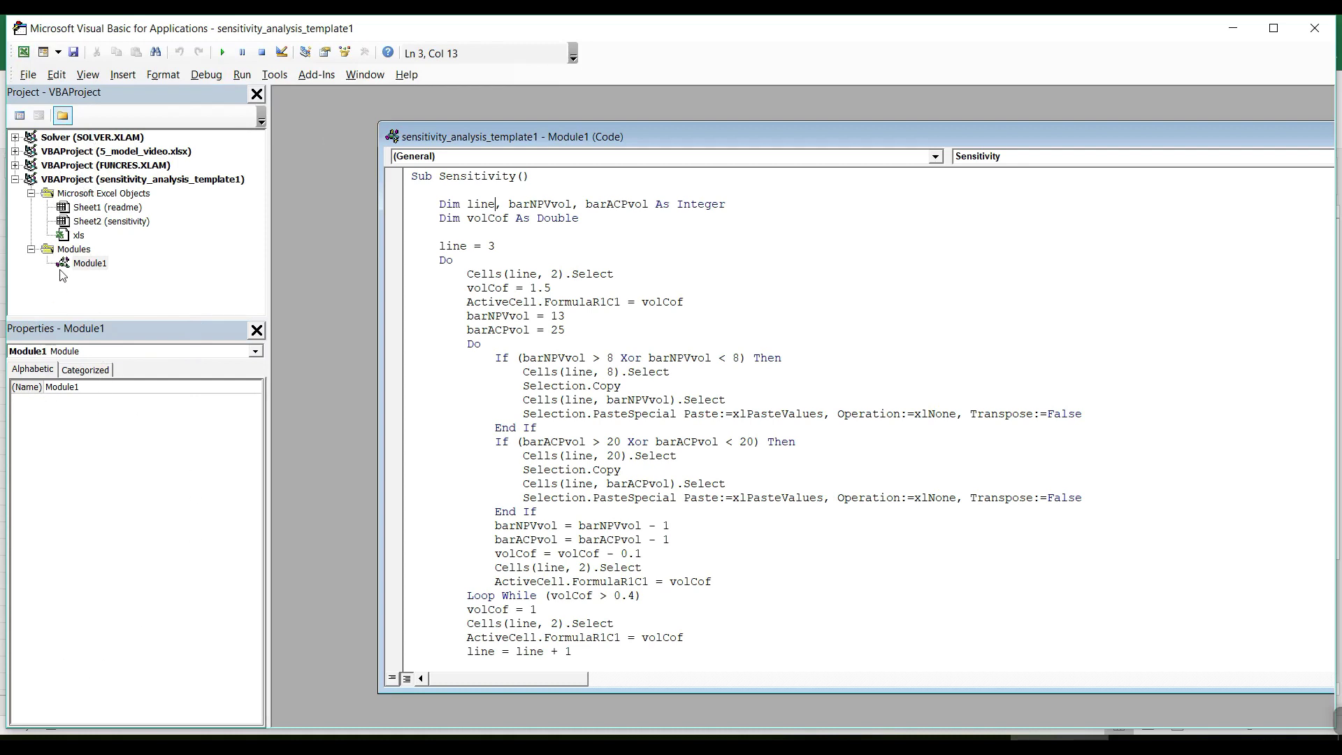
- Select the readme sheet in the project tree, then switch to the 5_model_video workbook
{"action": "left_click", "coordinate": [89, 213]}
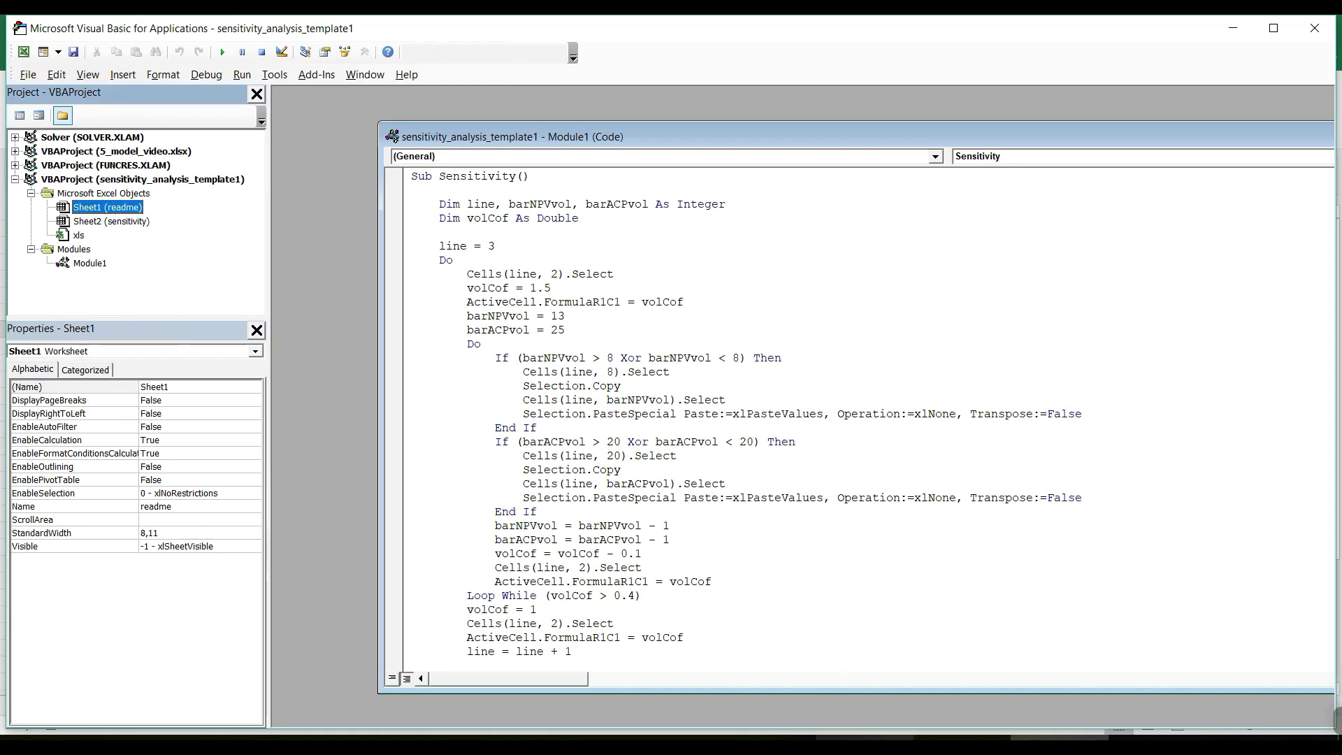
{"action": "mouse_move", "coordinate": [866, 735]}
{"action": "left_click", "coordinate": [804, 692]}
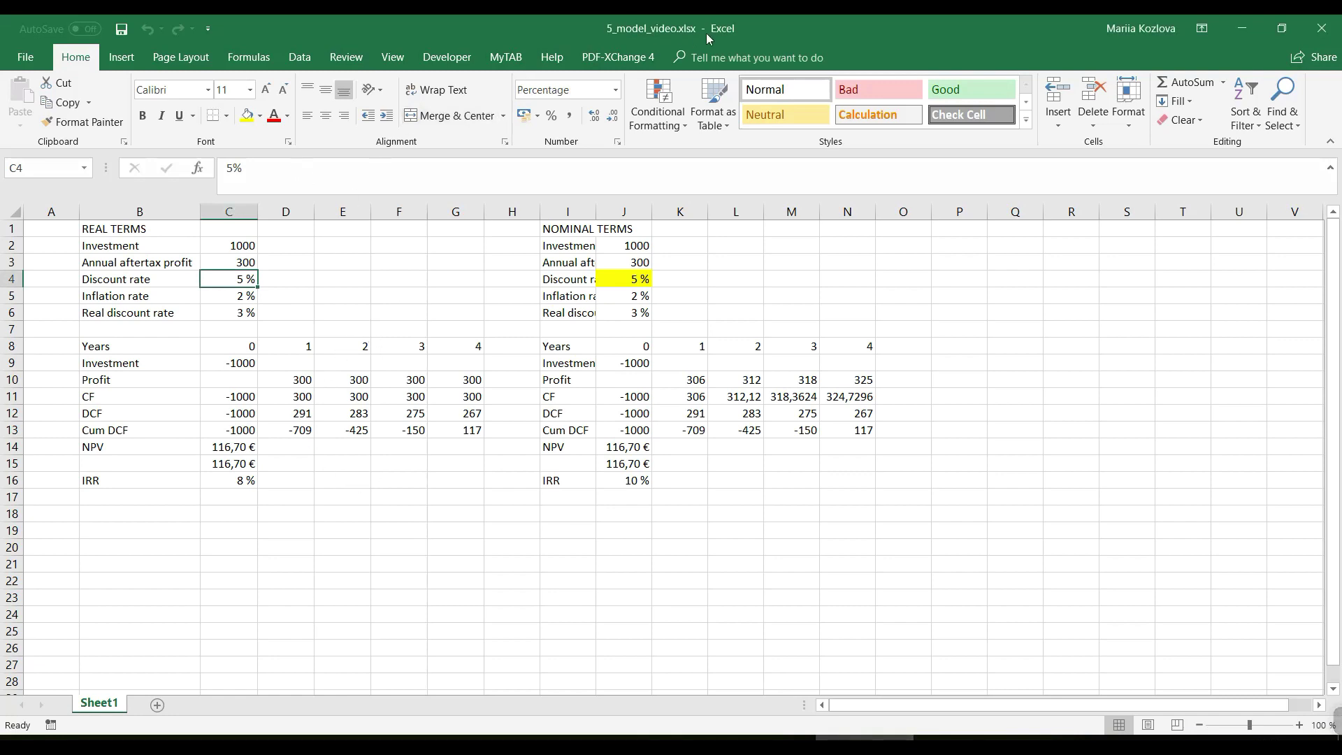
- Save the model as 5_model_video.xlsm (Excel Macro-Enabled Workbook), accepting the Document Inspector warning
{"action": "left_click", "coordinate": [26, 56]}
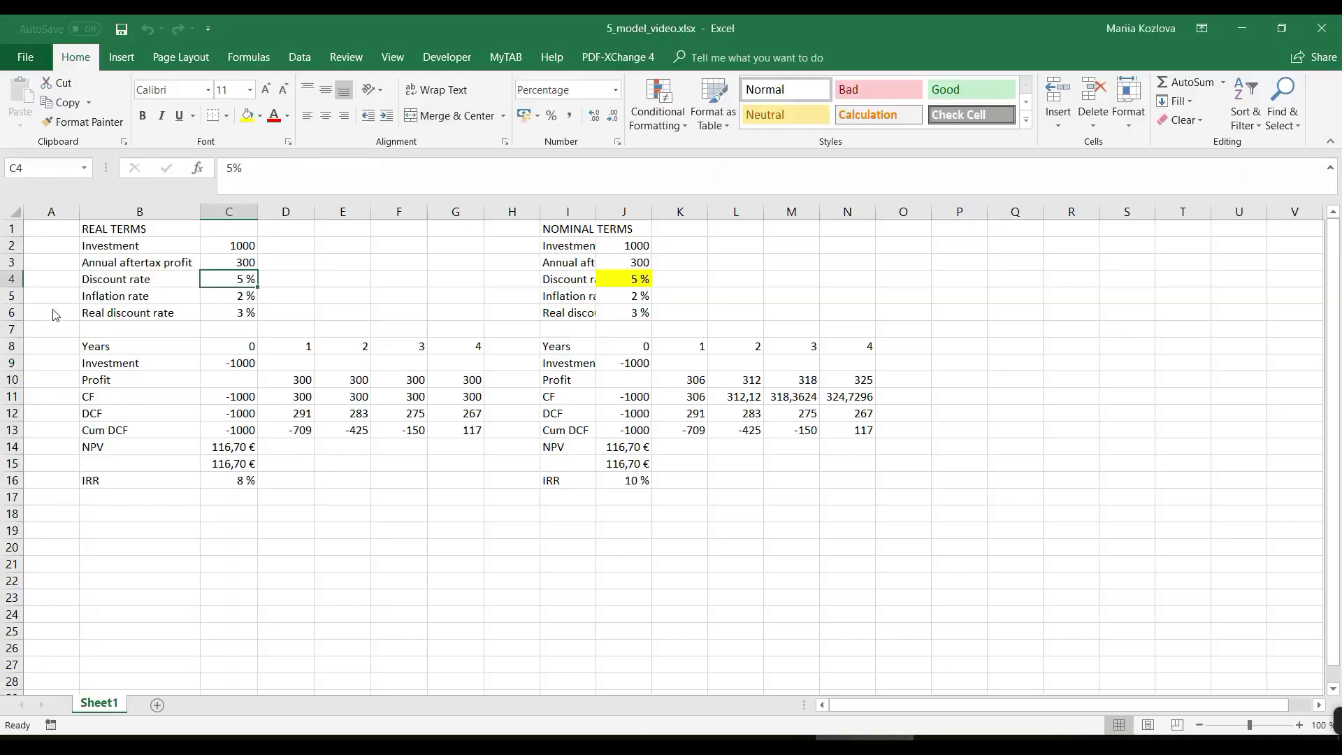
{"action": "left_click", "coordinate": [58, 299]}
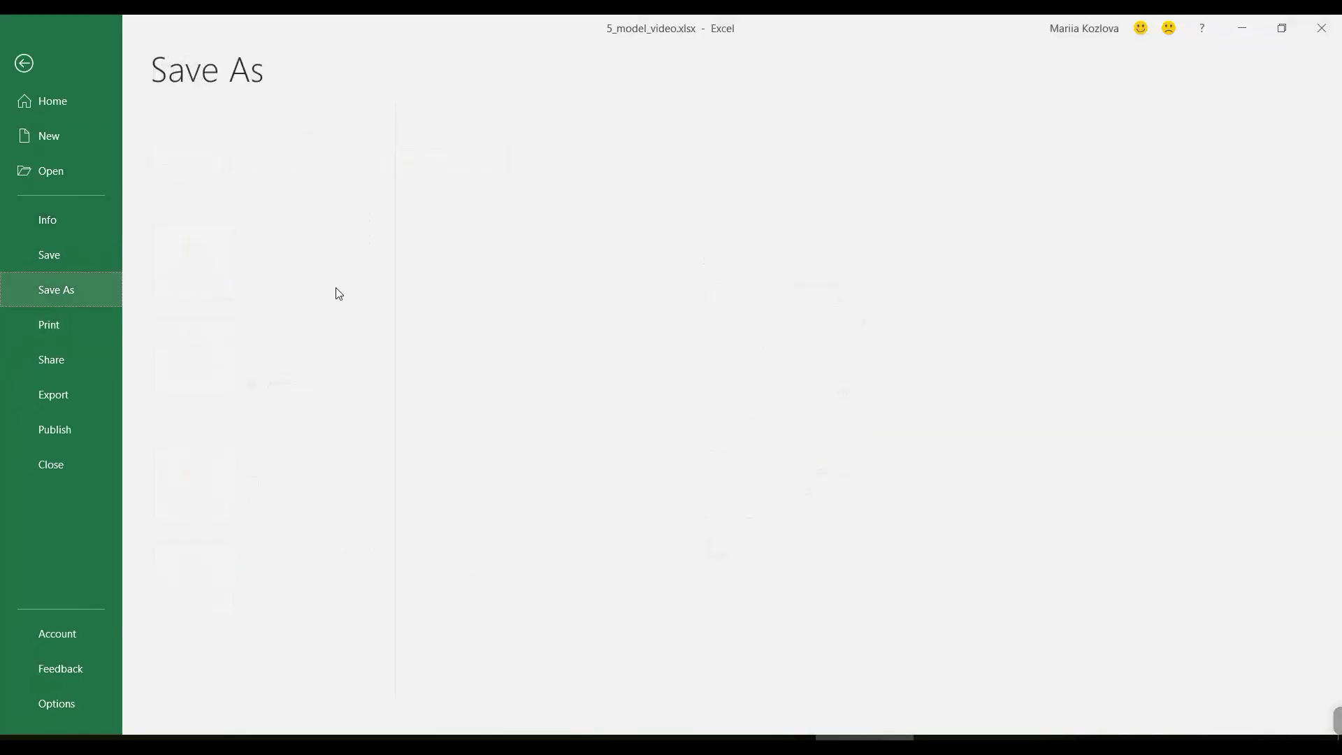
{"action": "left_click", "coordinate": [543, 162]}
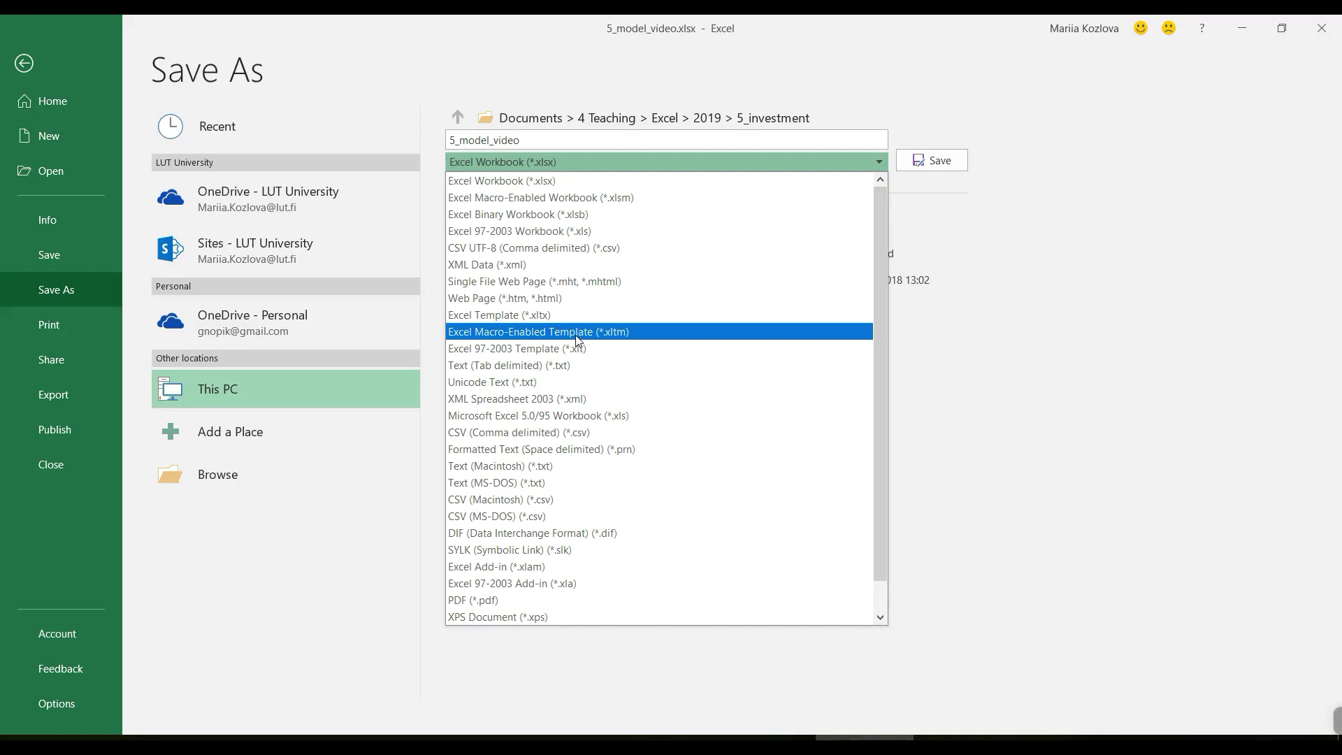
{"action": "left_click", "coordinate": [956, 672]}
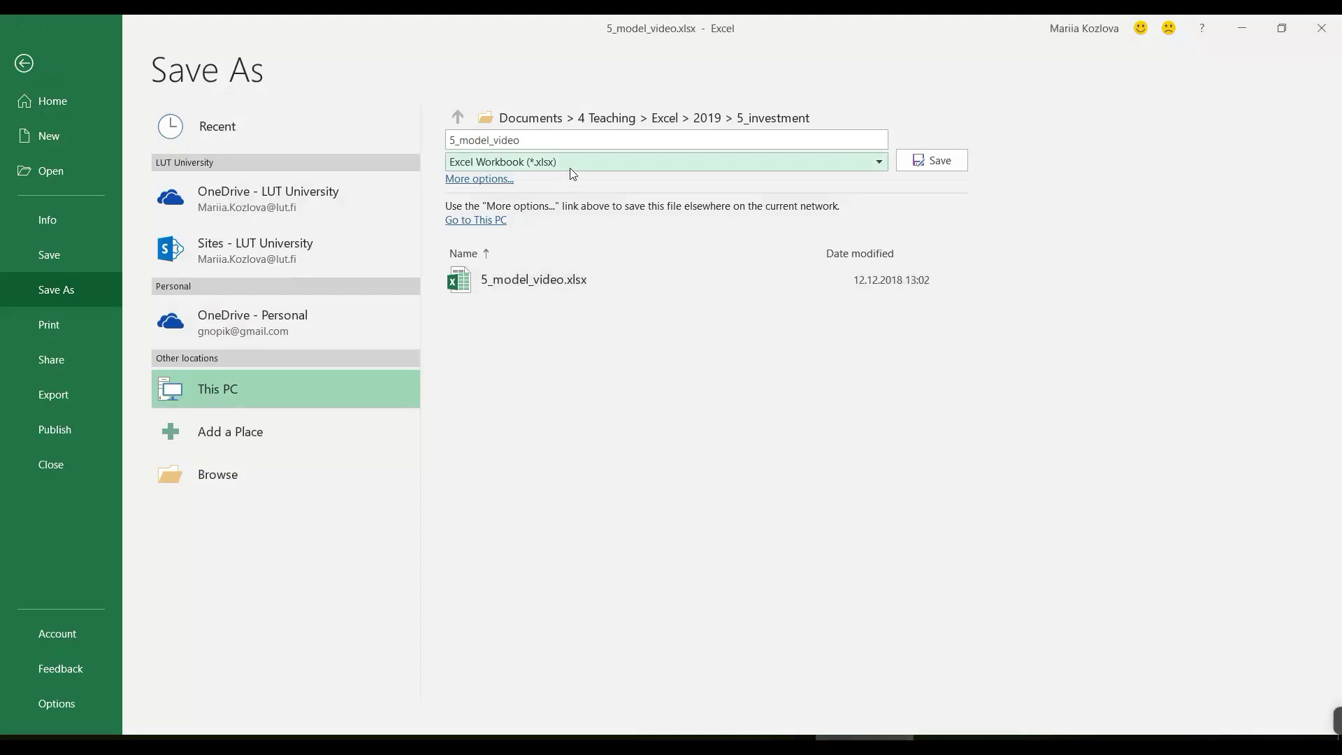
{"action": "left_click", "coordinate": [568, 167]}
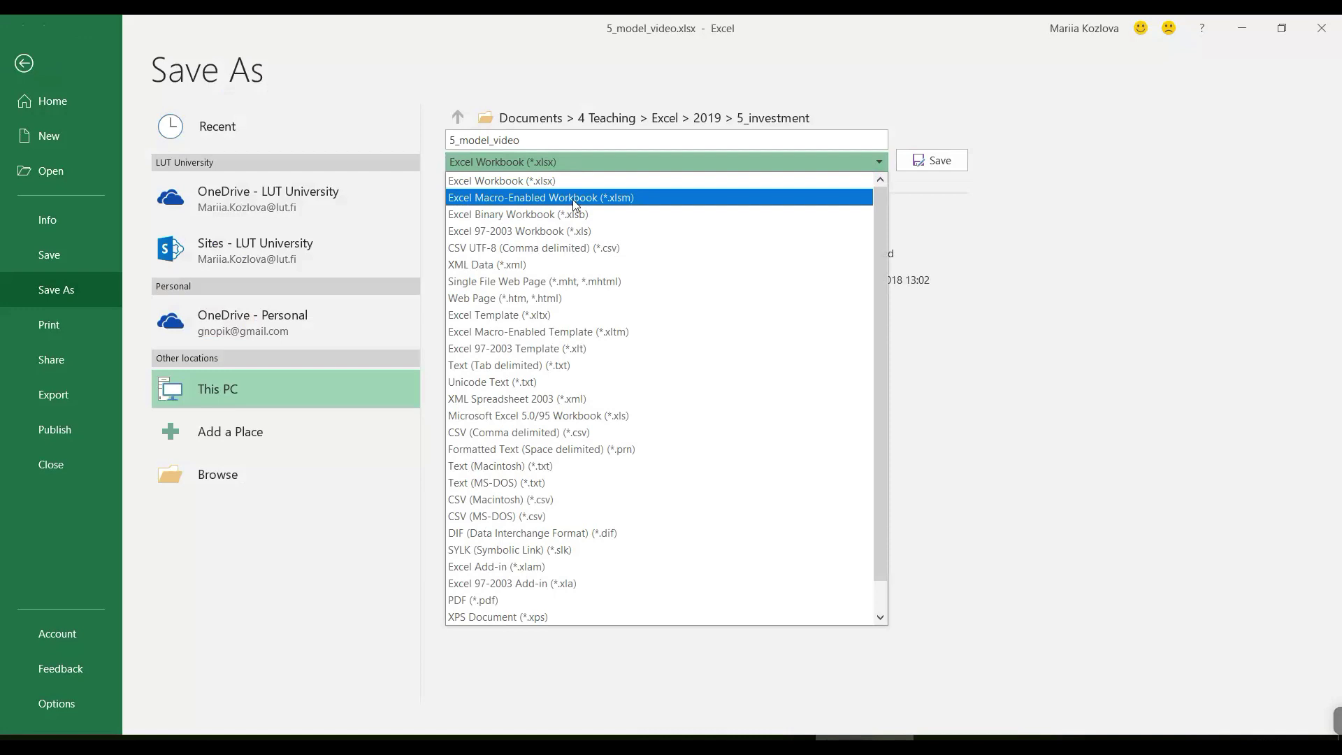
{"action": "left_click", "coordinate": [572, 199]}
{"action": "left_click", "coordinate": [934, 160]}
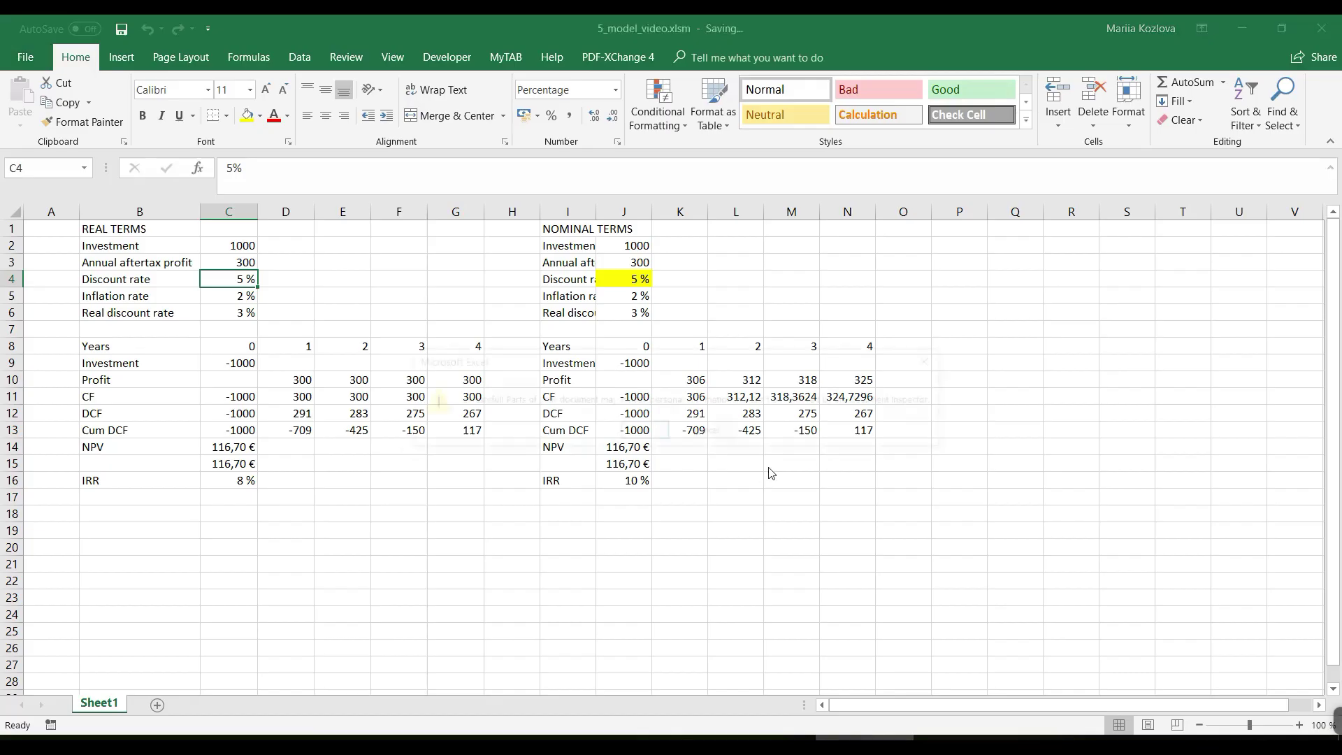
{"action": "left_click", "coordinate": [644, 431]}
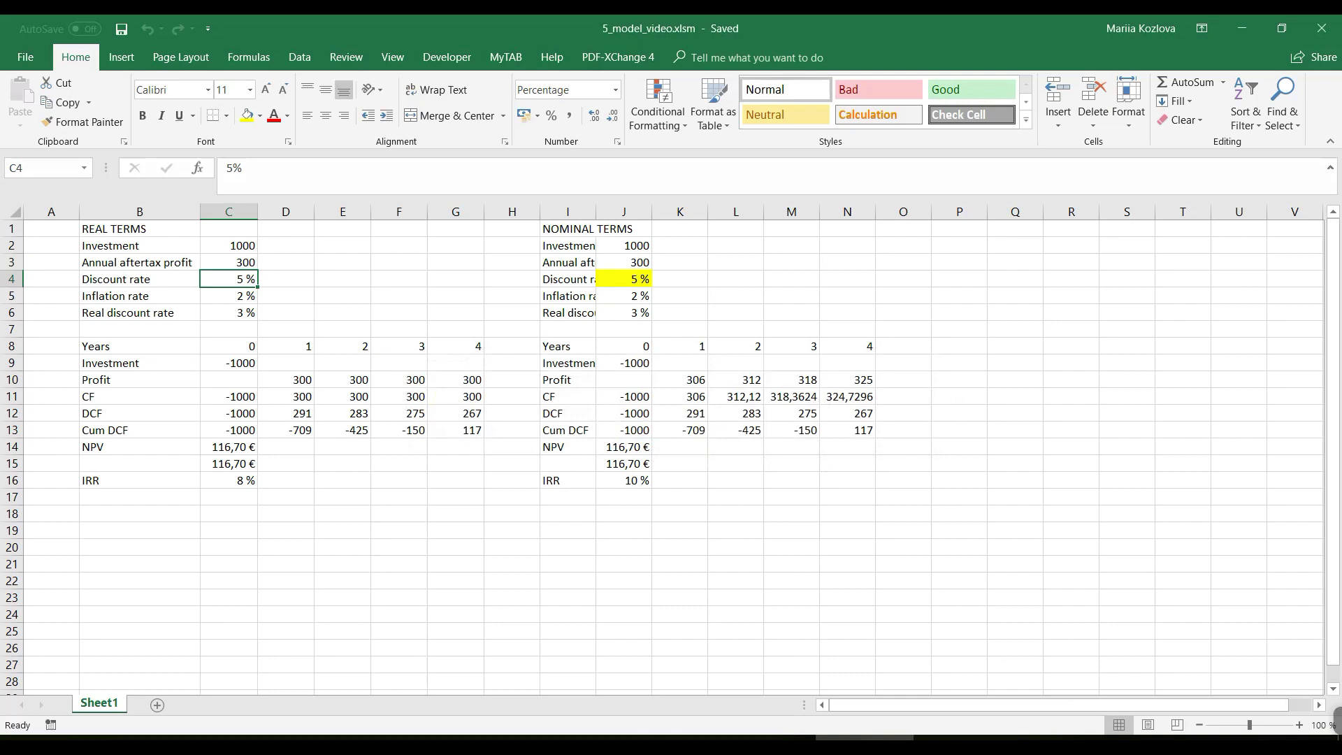
- Copy Module1 into the 5_model_video.xlsm VBA project and expand its Modules folder to confirm
{"action": "key", "text": "alt+F11"}
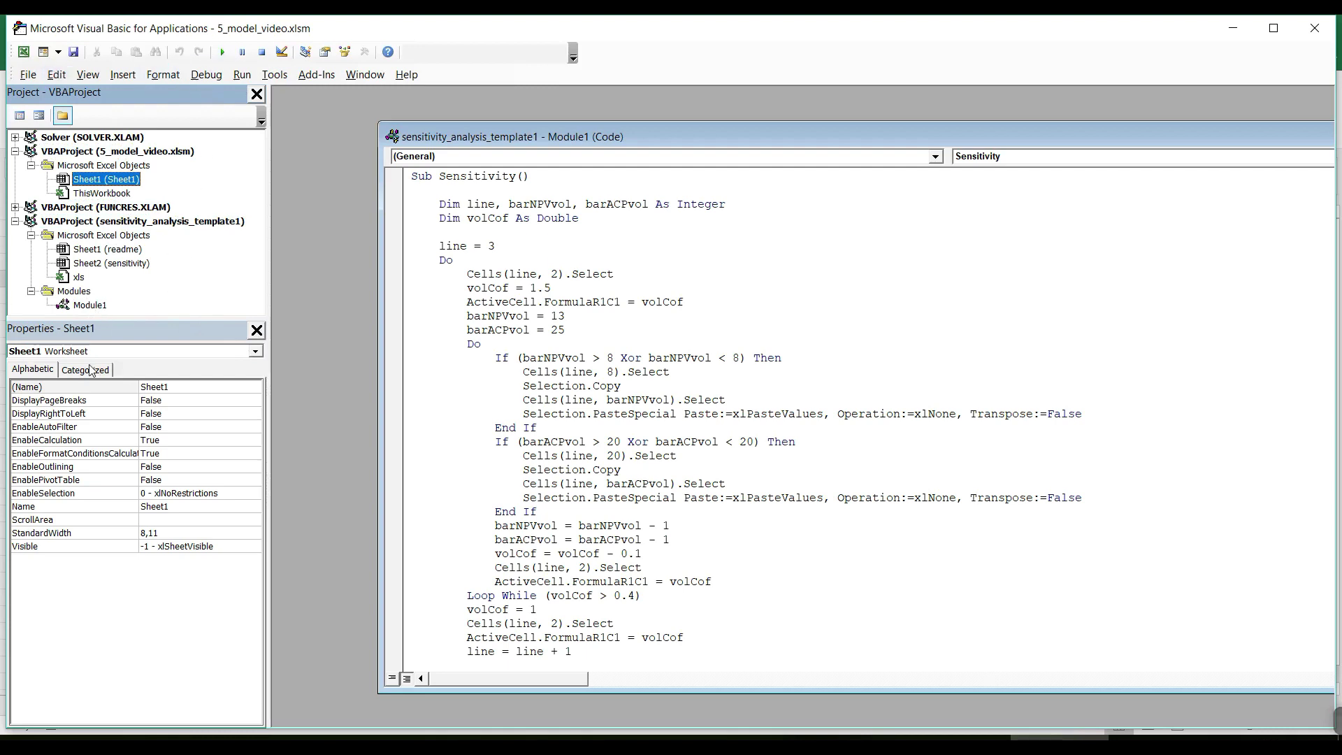
{"action": "left_click_drag", "start_coordinate": [88, 312], "coordinate": [107, 179]}
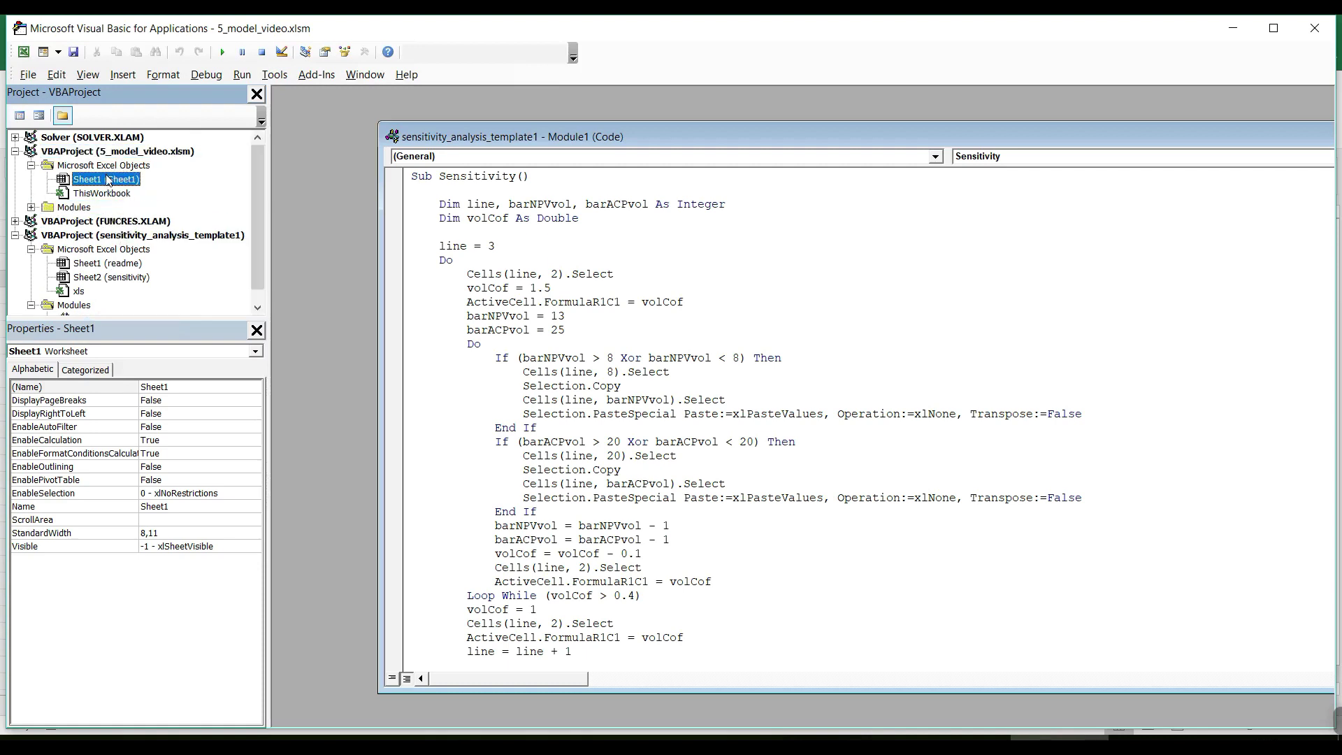
{"action": "left_click", "coordinate": [32, 209]}
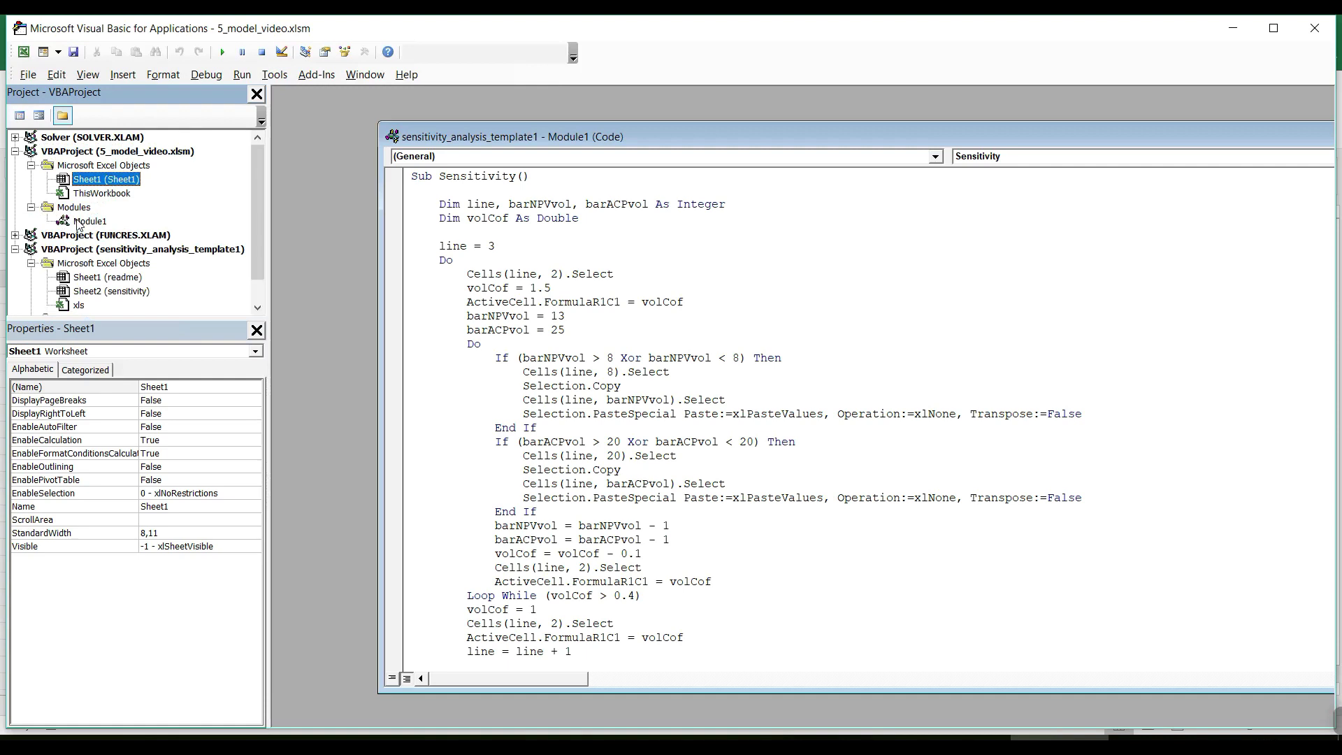
{"action": "key", "text": "alt+F11"}
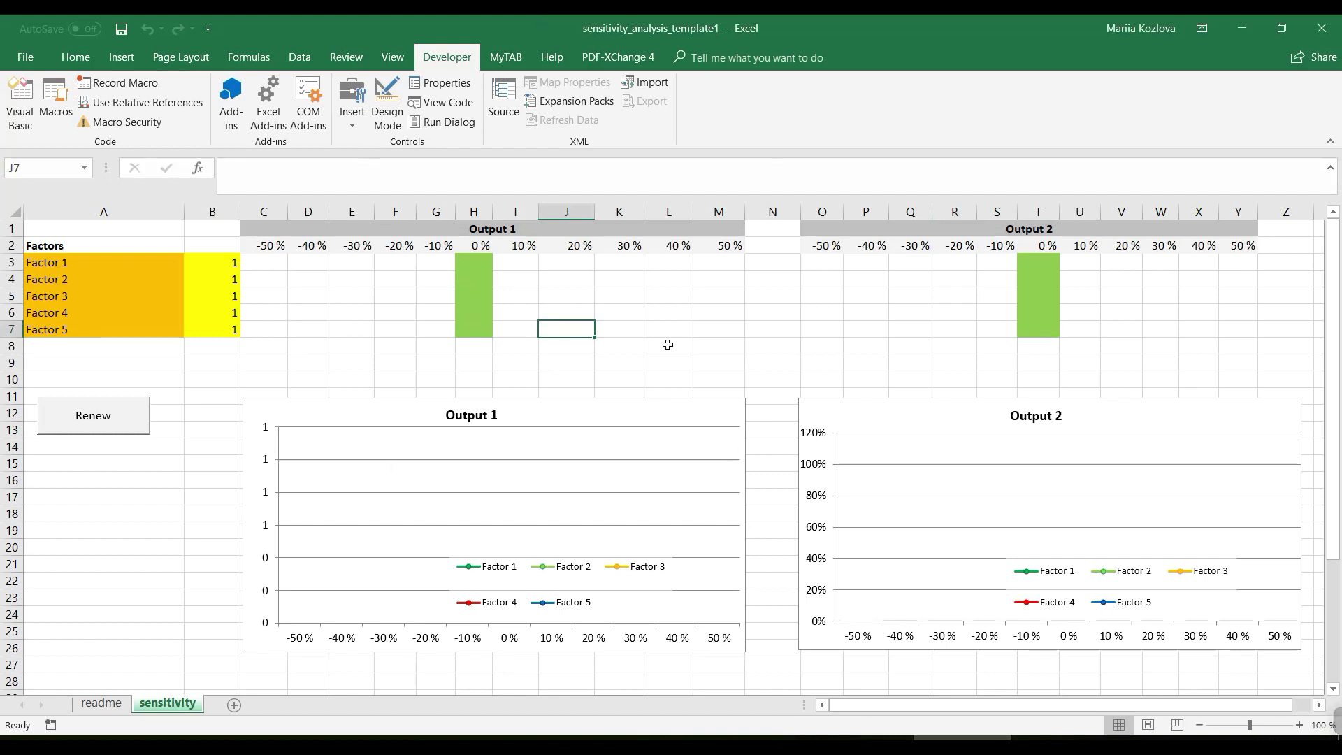
- Copy the template's sensitivity sheet into 5_model_video.xlsm via Move or Copy with Create a copy ticked
{"action": "left_click", "coordinate": [124, 707]}
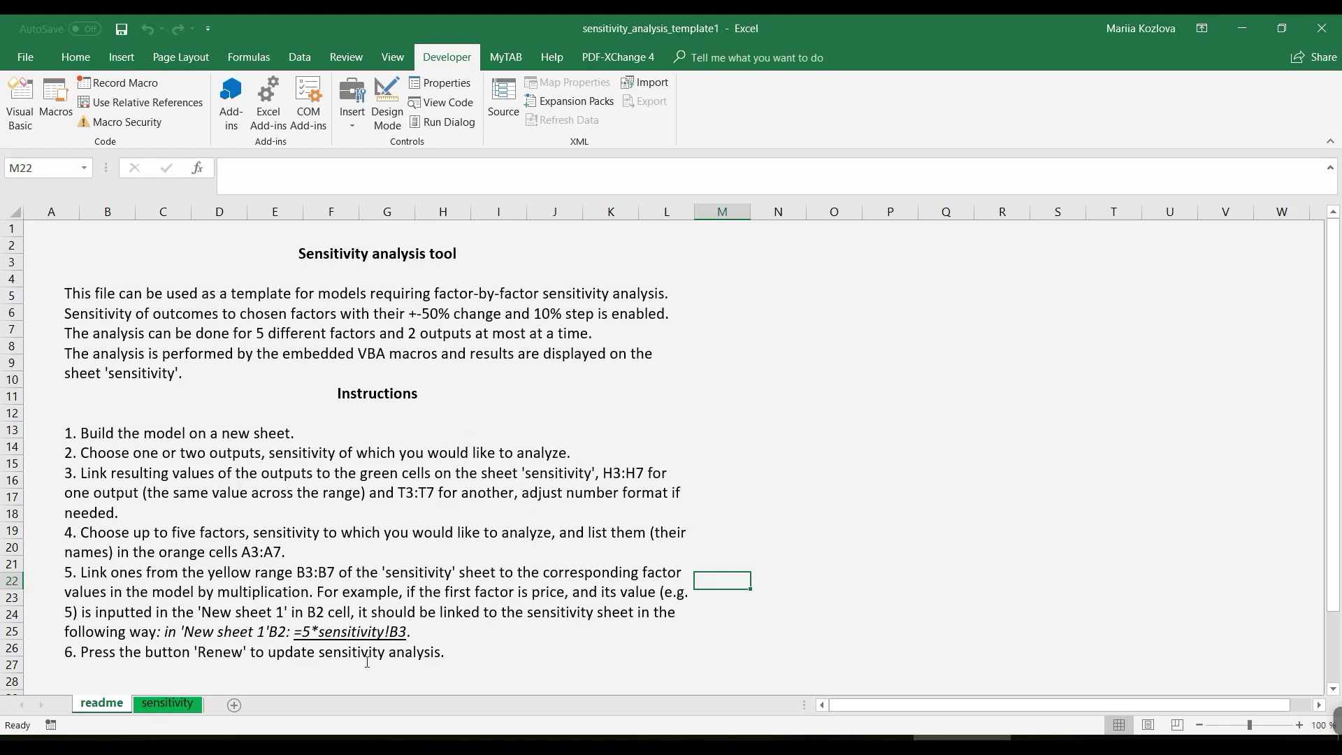
{"action": "left_click", "coordinate": [178, 706]}
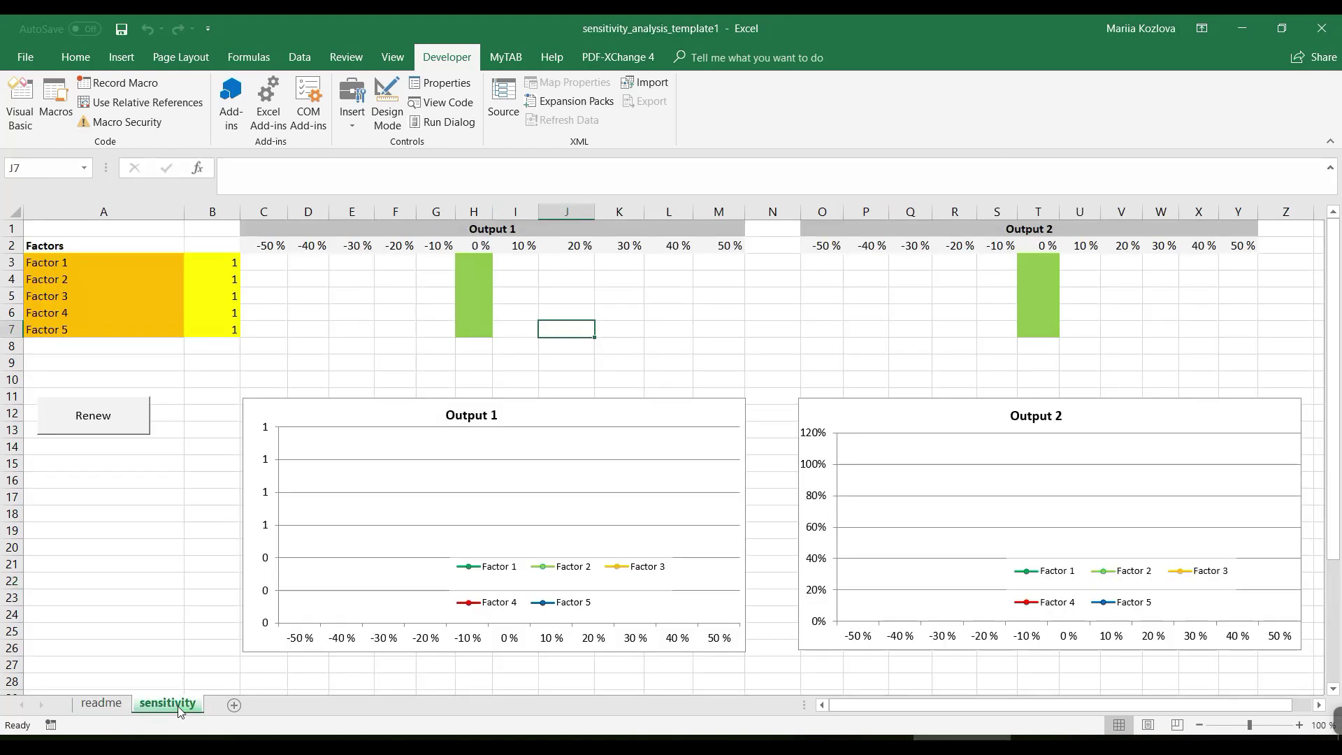
{"action": "right_click", "coordinate": [177, 705]}
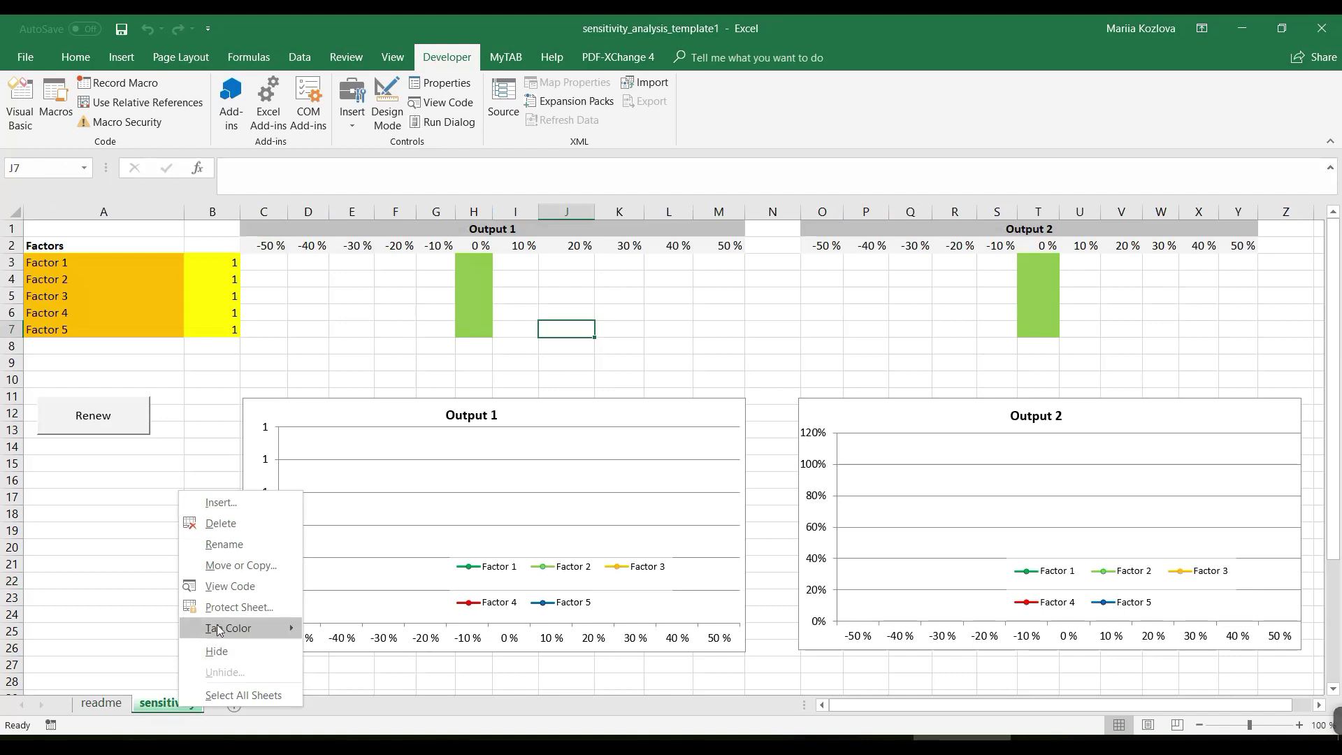
{"action": "left_click", "coordinate": [241, 565]}
{"action": "left_click", "coordinate": [239, 494]}
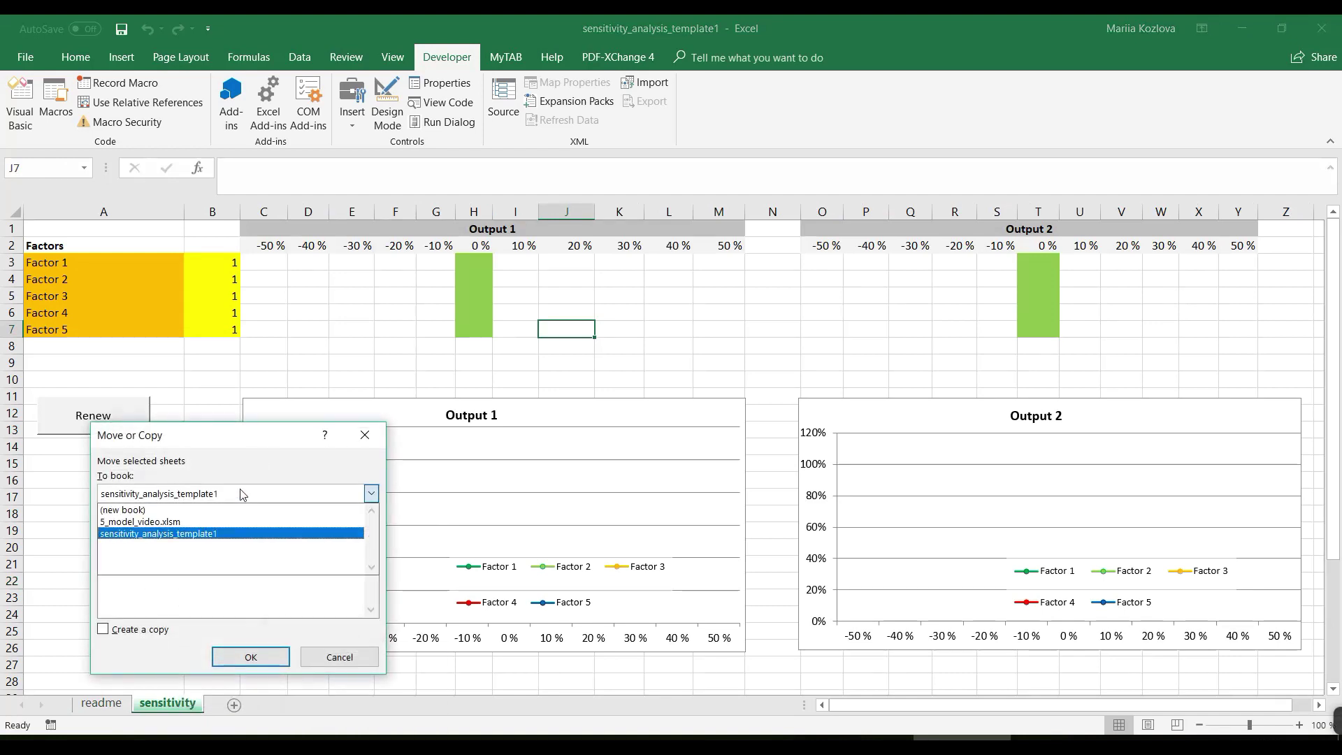
{"action": "left_click", "coordinate": [230, 523]}
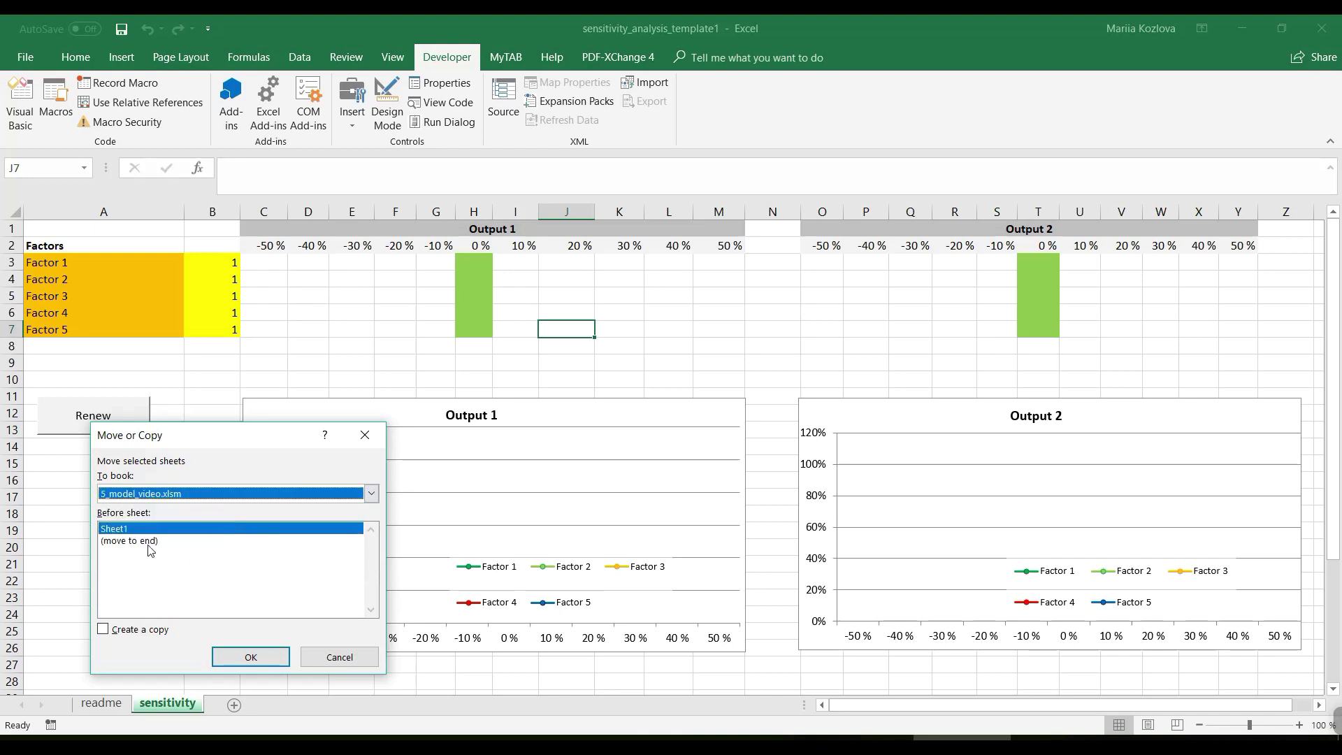
{"action": "left_click", "coordinate": [122, 629]}
{"action": "left_click", "coordinate": [230, 661]}
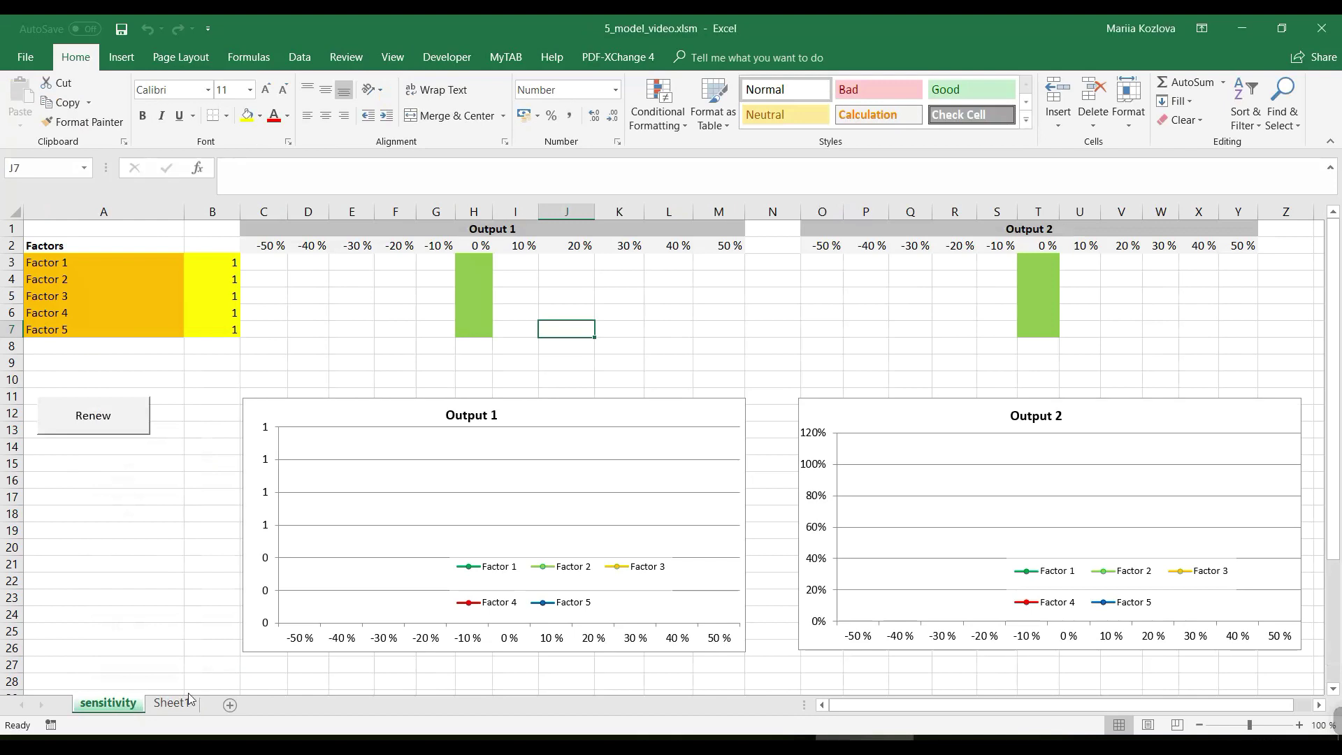
- Place the sensitivity sheet after Sheet1 and close the template workbook without saving
{"action": "left_click_drag", "start_coordinate": [222, 685], "coordinate": [223, 685]}
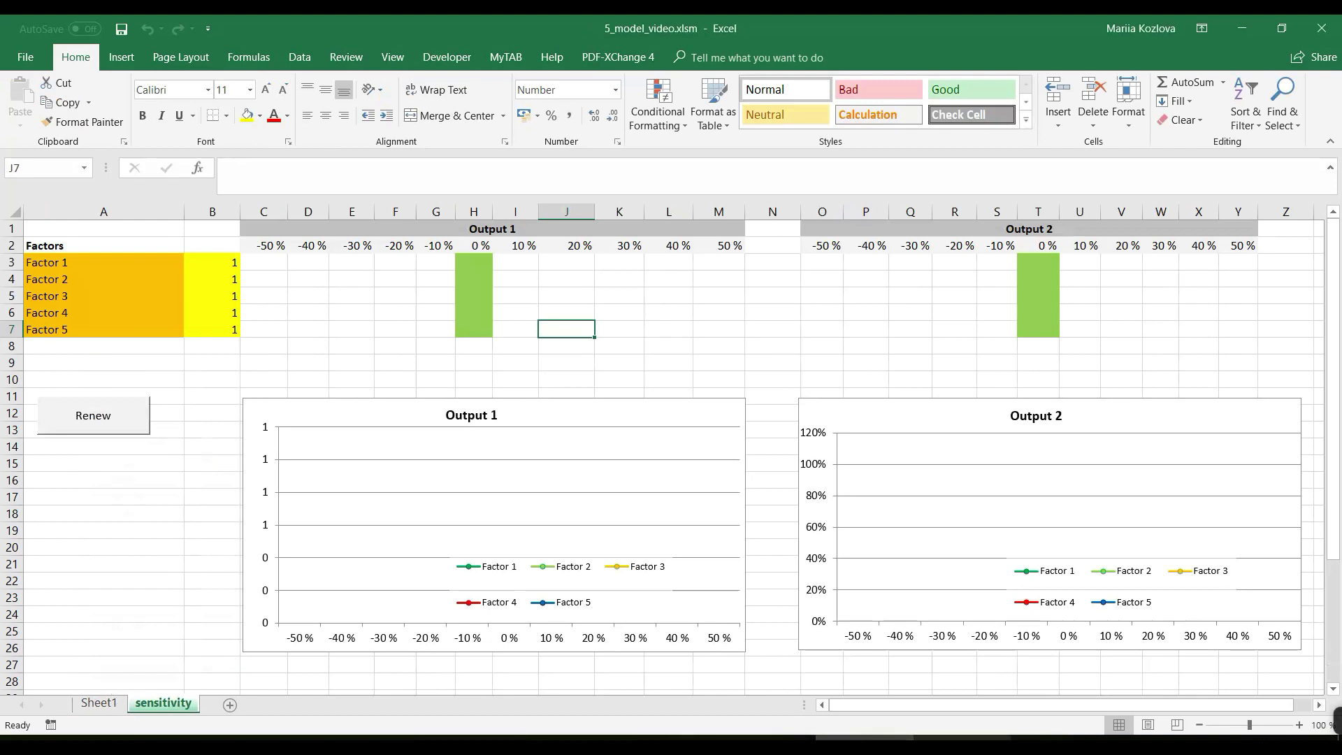
{"action": "key", "text": "alt+Tab"}
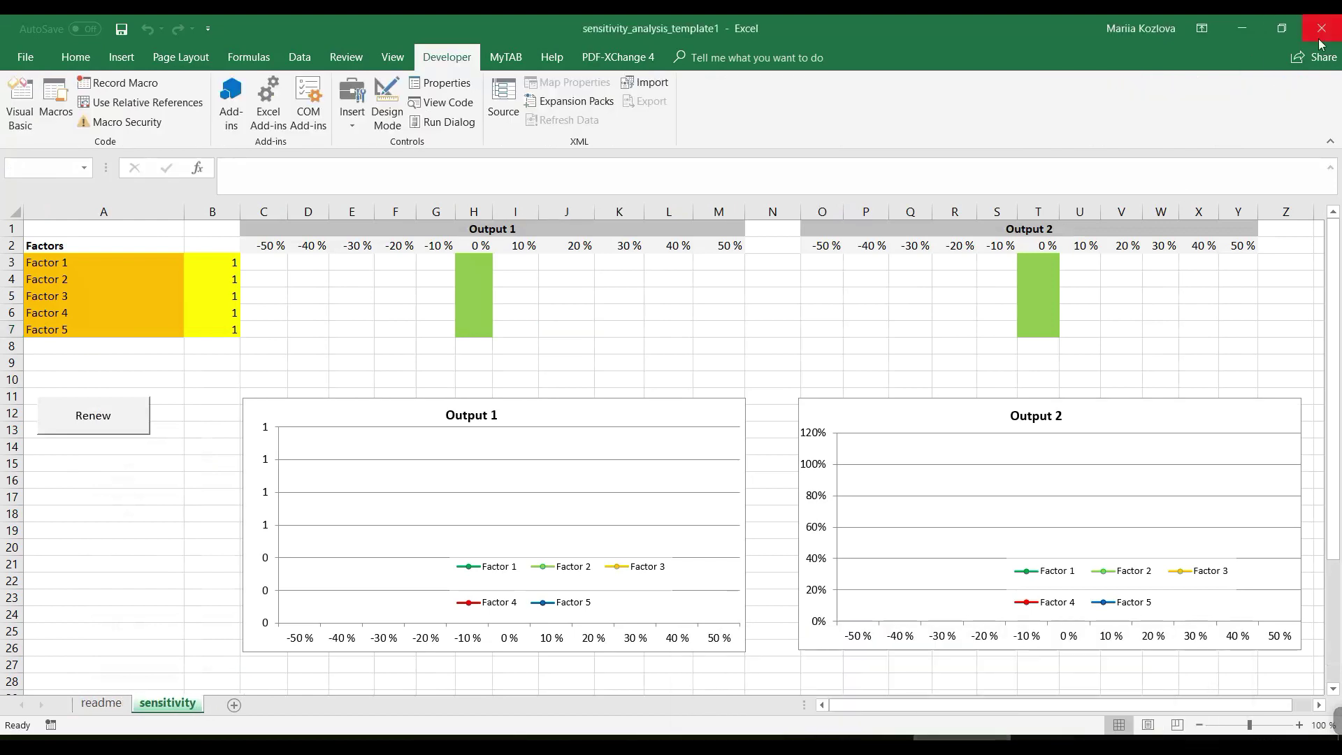
{"action": "left_click", "coordinate": [1321, 43]}
{"action": "left_click", "coordinate": [679, 408]}
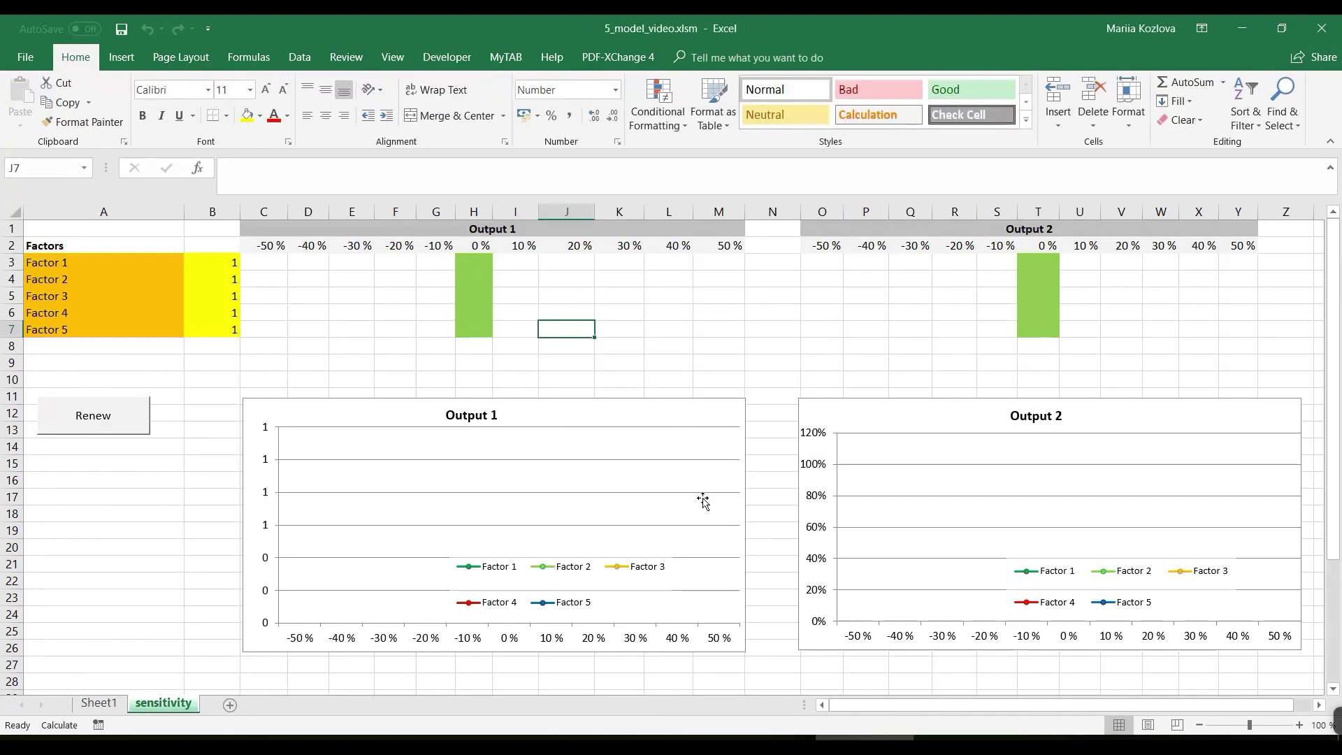
- Check that Module1's Sensitivity macro code is present in the model workbook's VBA project
{"action": "key", "text": "alt+F11"}
{"action": "left_click", "coordinate": [94, 237]}
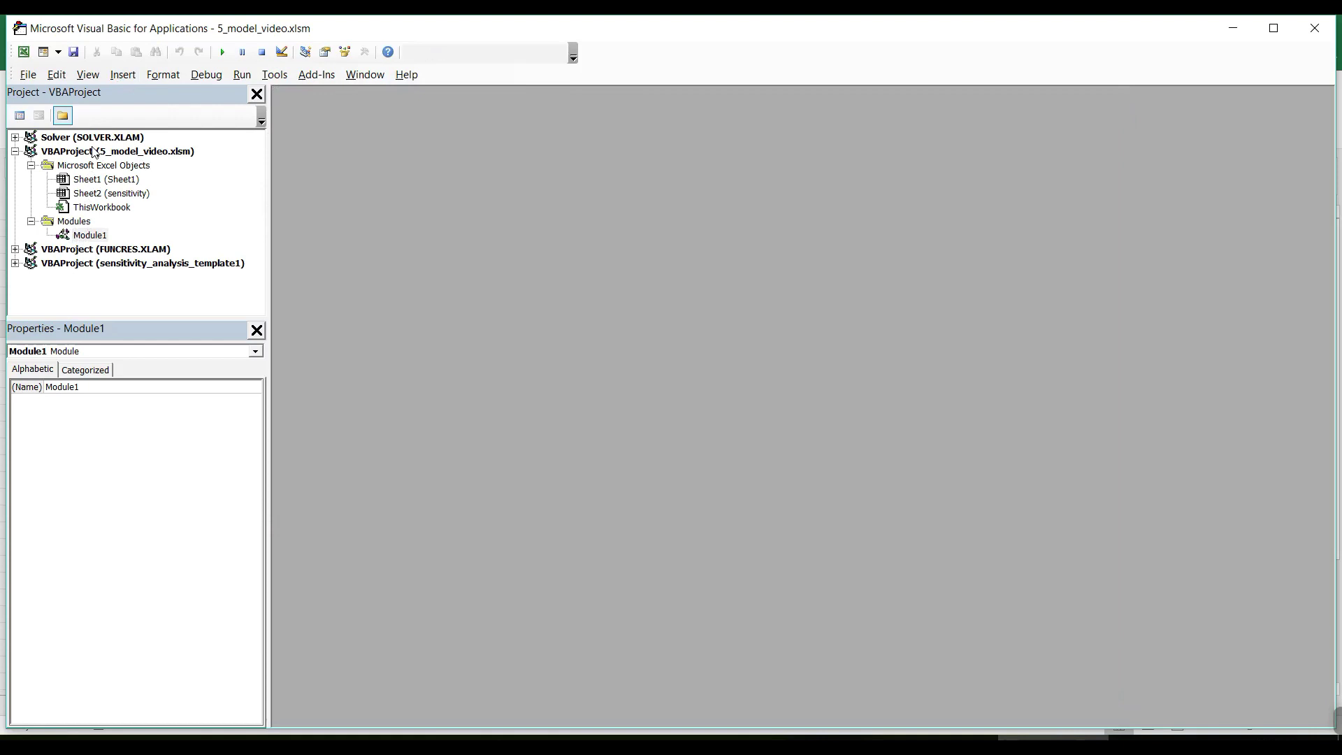
{"action": "double_click", "coordinate": [89, 236]}
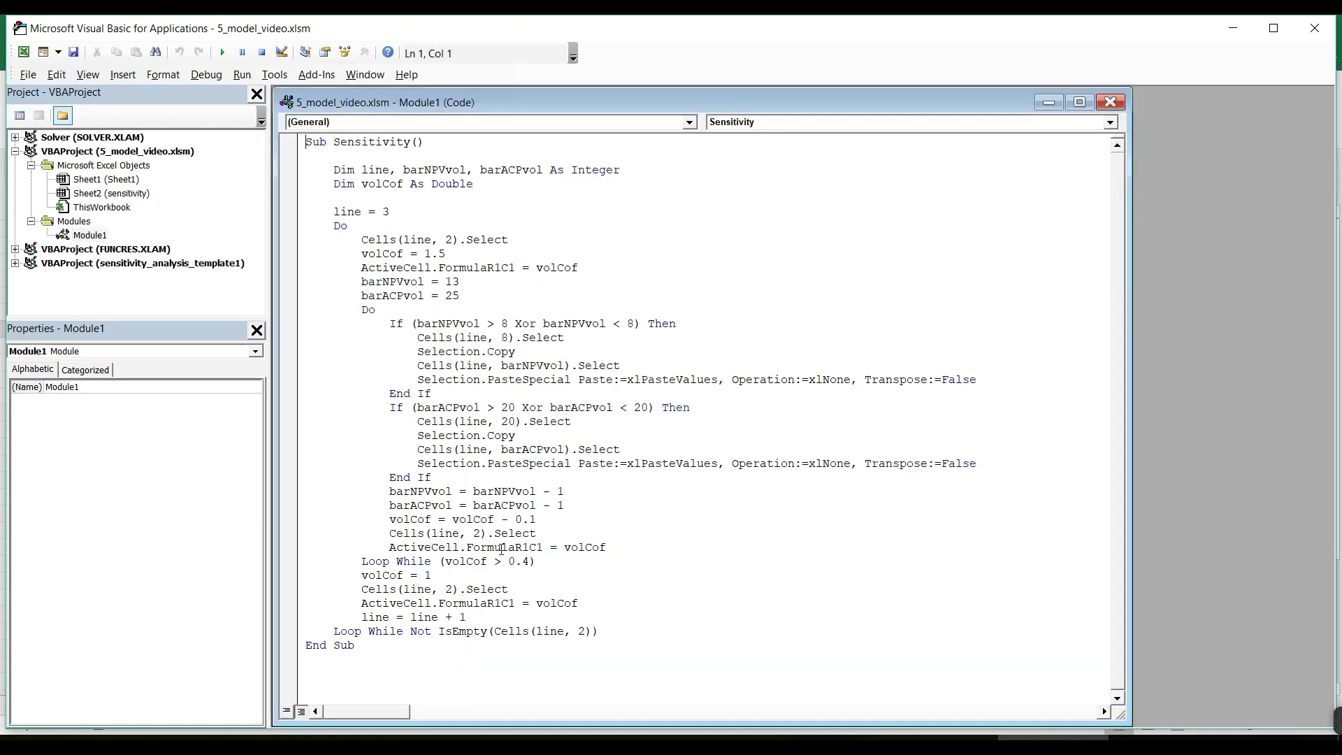
{"action": "key", "text": "alt+F11"}
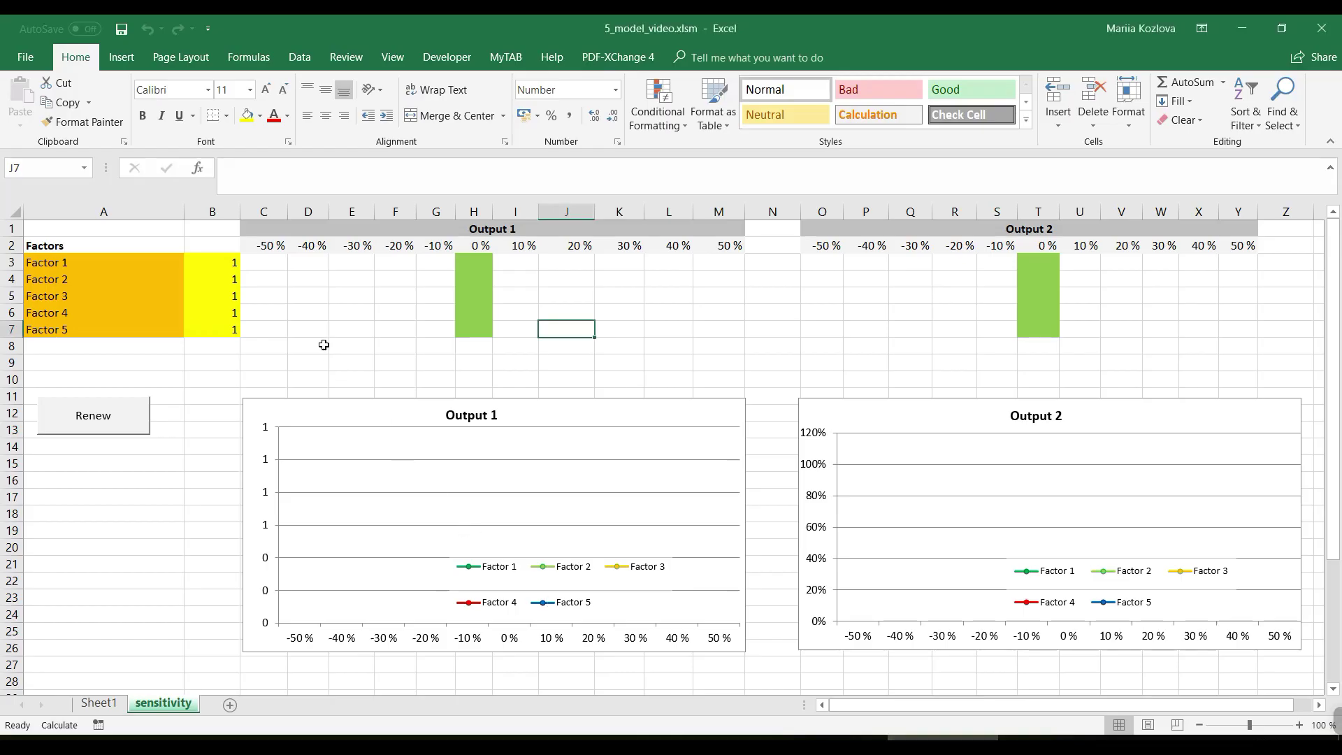
- Enter =Sheet1!$C$14 in H3 and fill it down to H7, each showing the NPV 116,7
{"action": "left_click", "coordinate": [118, 264]}
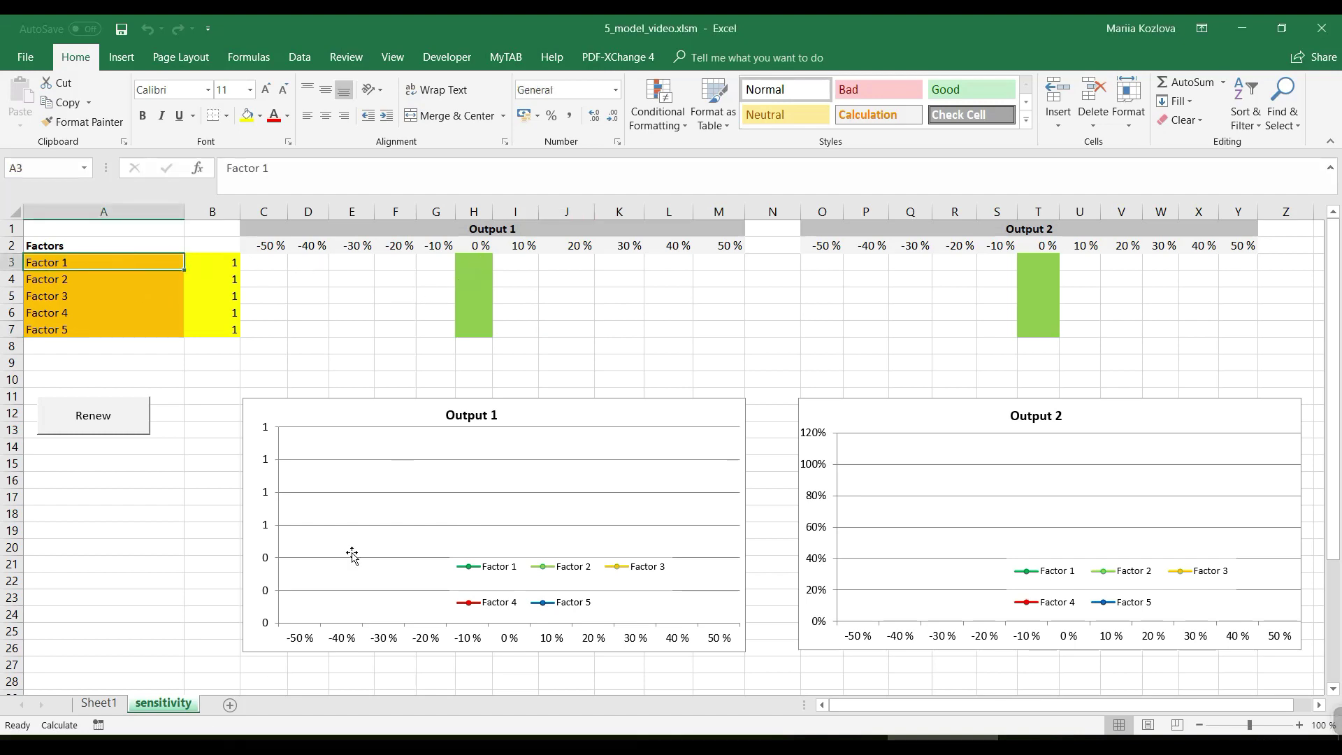
{"action": "left_click", "coordinate": [475, 258]}
{"action": "type", "text": "="}
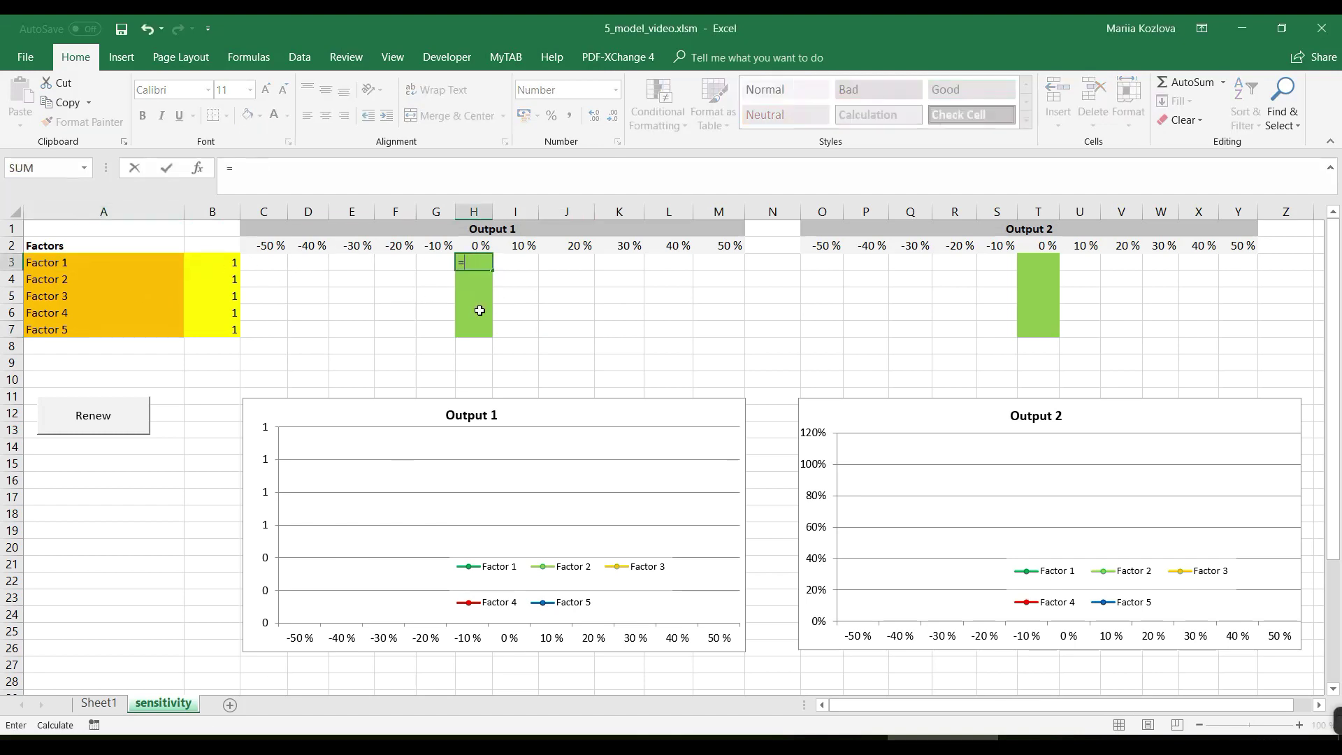
{"action": "left_click", "coordinate": [98, 703]}
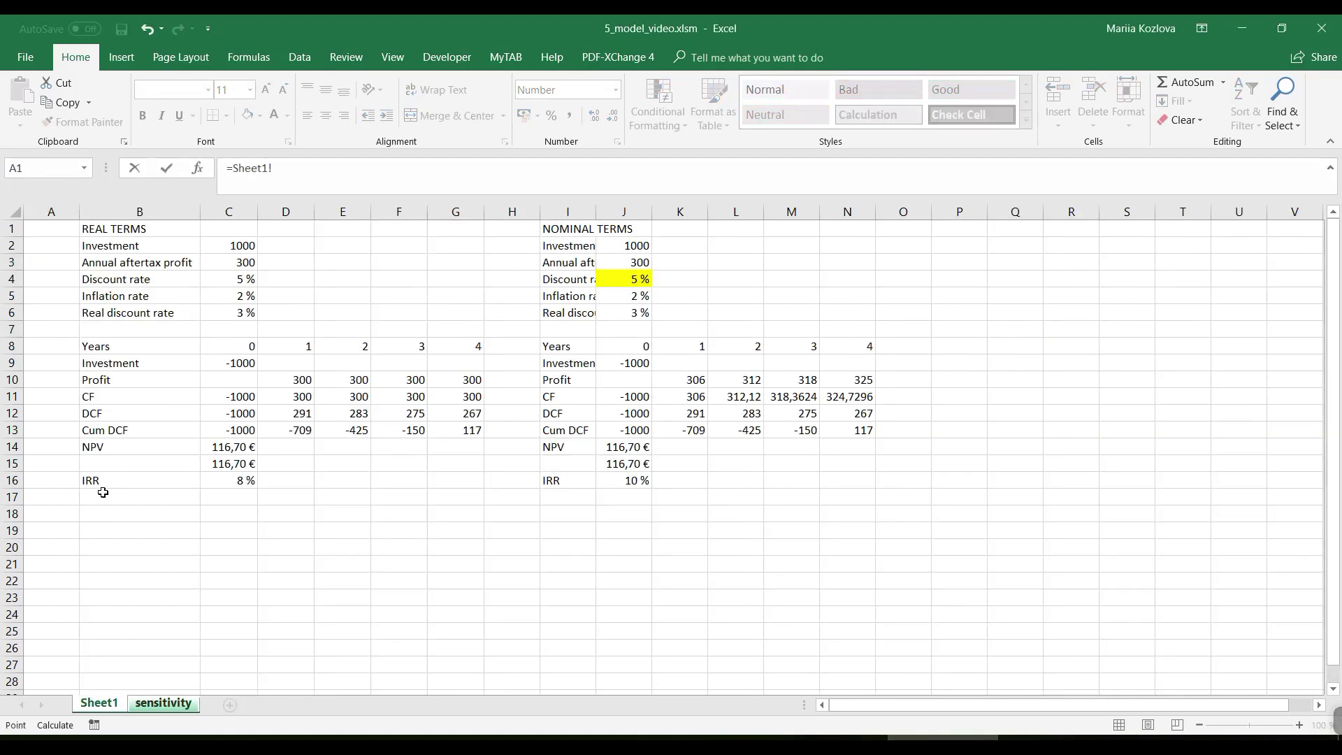
{"action": "left_click", "coordinate": [216, 445]}
{"action": "key", "text": "F4"}
{"action": "key", "text": "Return"}
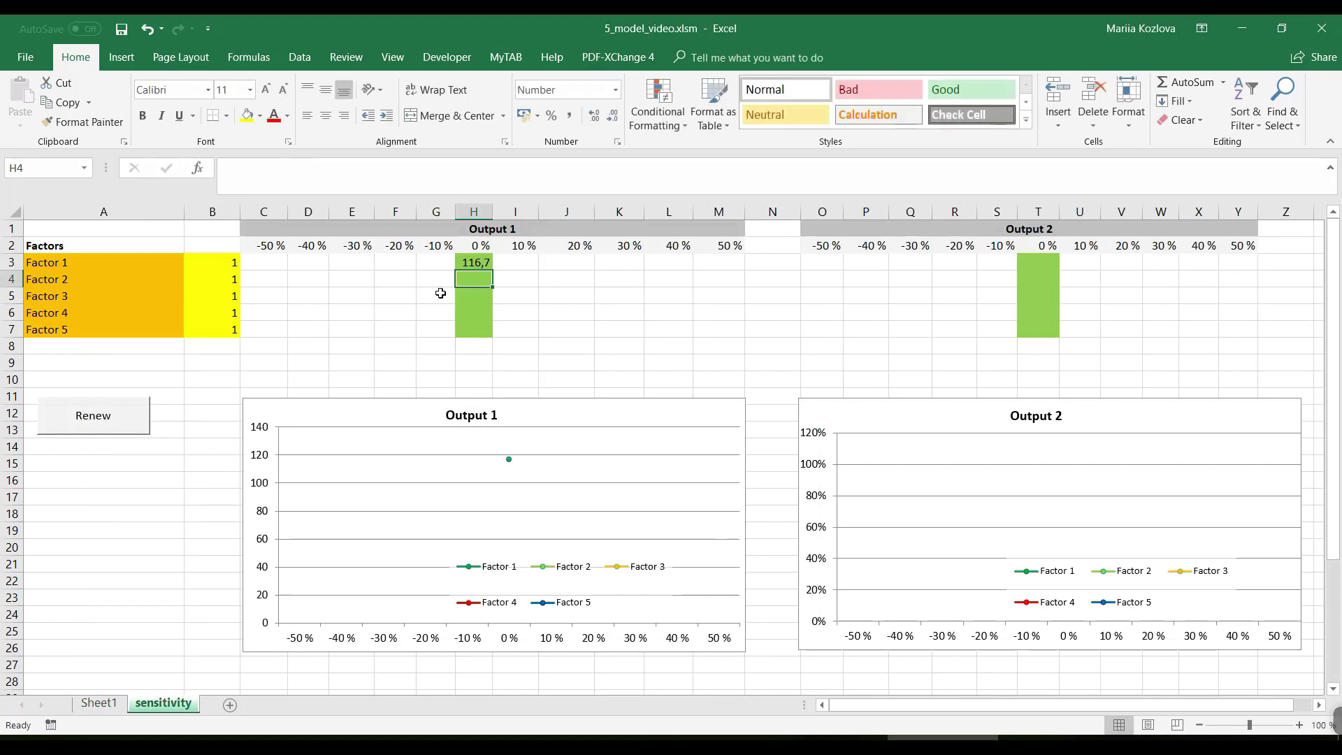
{"action": "left_click", "coordinate": [475, 263]}
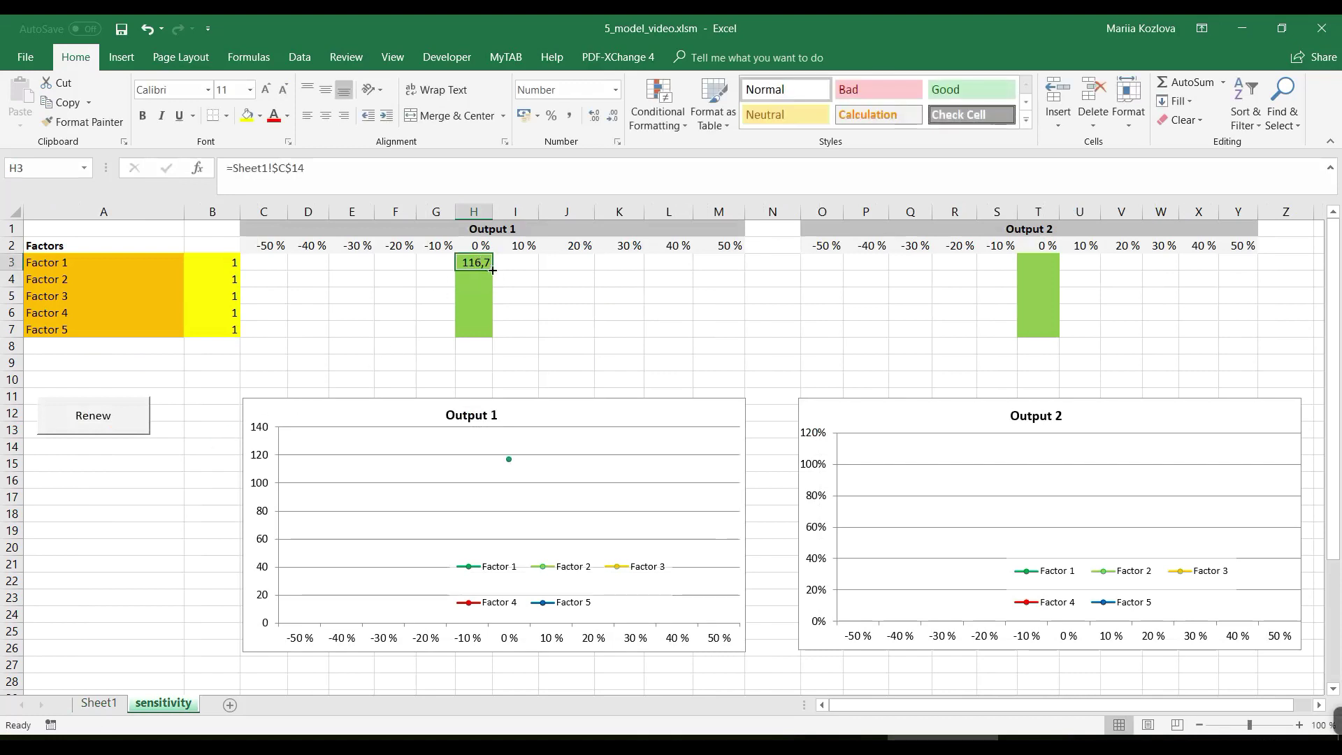
{"action": "left_click_drag", "start_coordinate": [492, 270], "coordinate": [488, 333]}
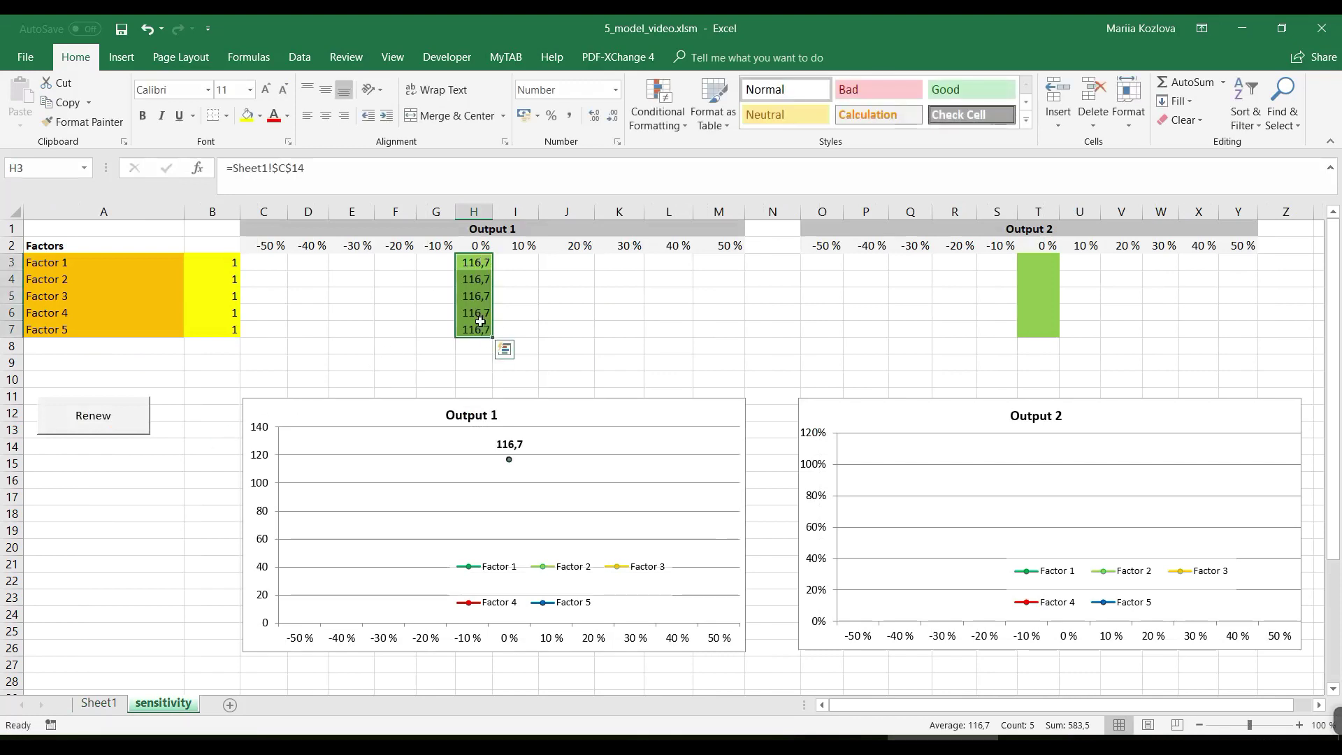
- Rename Factors 1 and 2 to Investment and Discount rate, then select their multipliers in B3:B4
{"action": "left_click", "coordinate": [127, 264]}
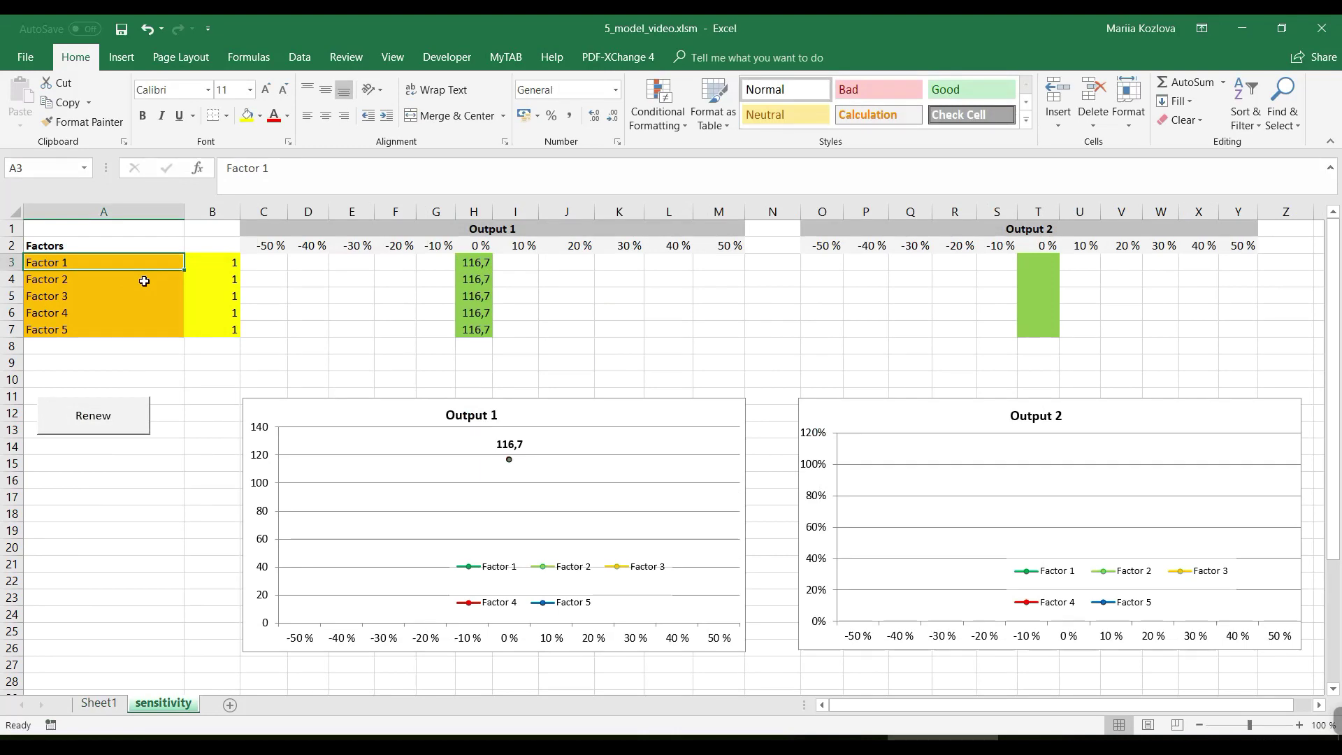
{"action": "type", "text": "Inve"}
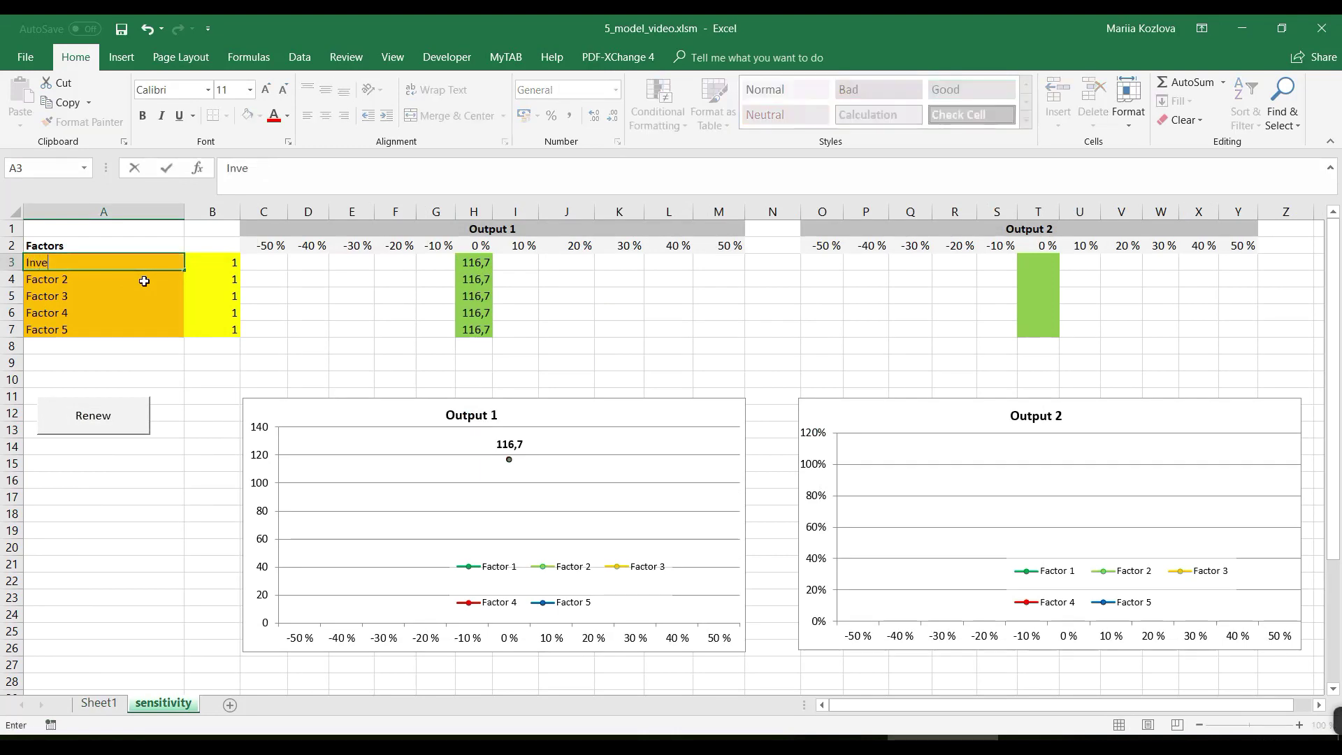
{"action": "type", "text": "stment"}
{"action": "key", "text": "Return"}
{"action": "type", "text": "Discount rat"}
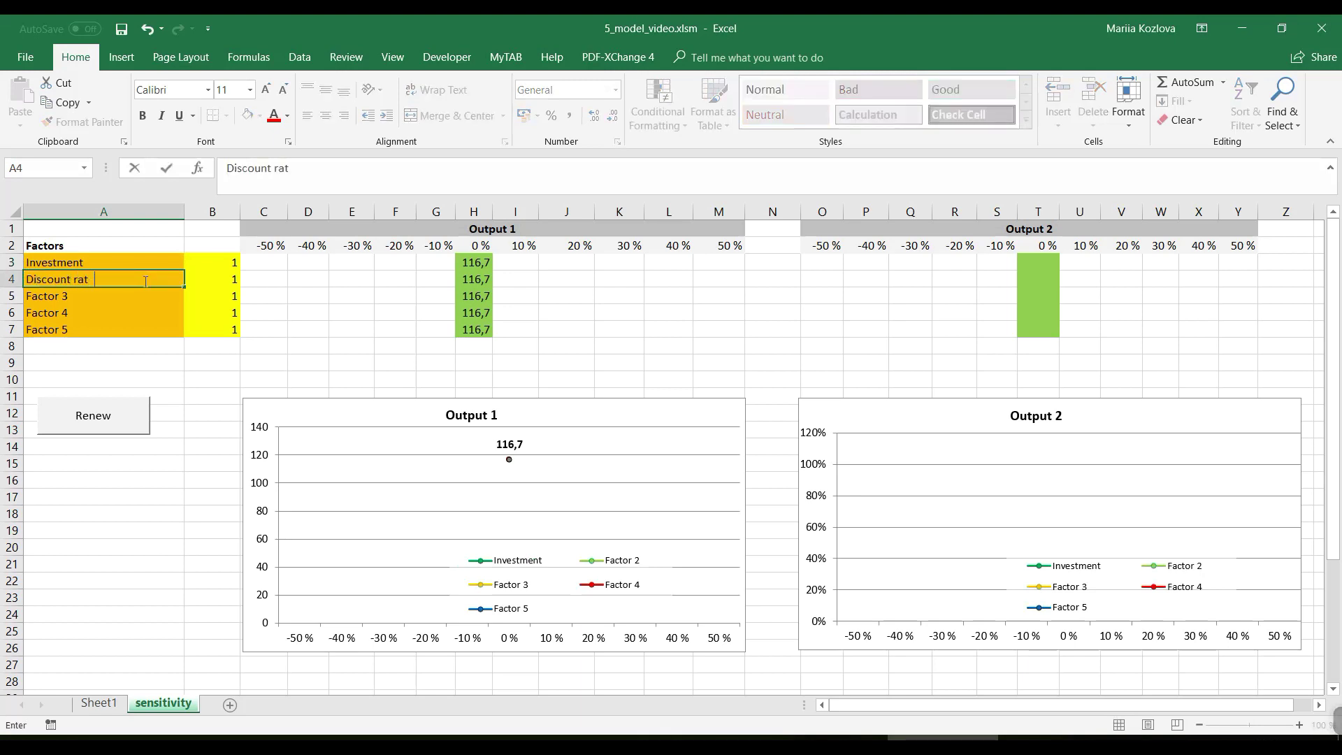
{"action": "type", "text": "e"}
{"action": "key", "text": "Return"}
{"action": "left_click_drag", "start_coordinate": [233, 262], "coordinate": [233, 278]}
{"action": "left_click_drag", "start_coordinate": [135, 262], "coordinate": [135, 278]}
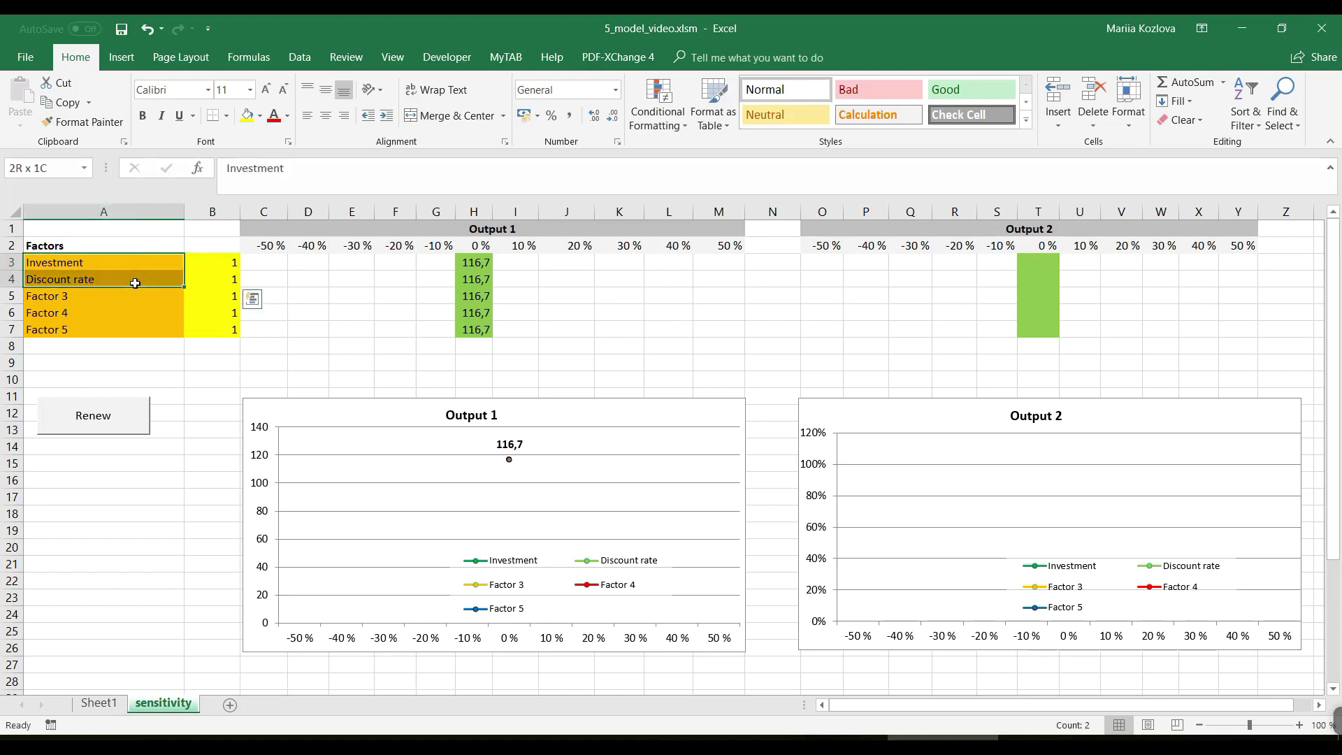
{"action": "left_click_drag", "start_coordinate": [211, 263], "coordinate": [224, 278]}
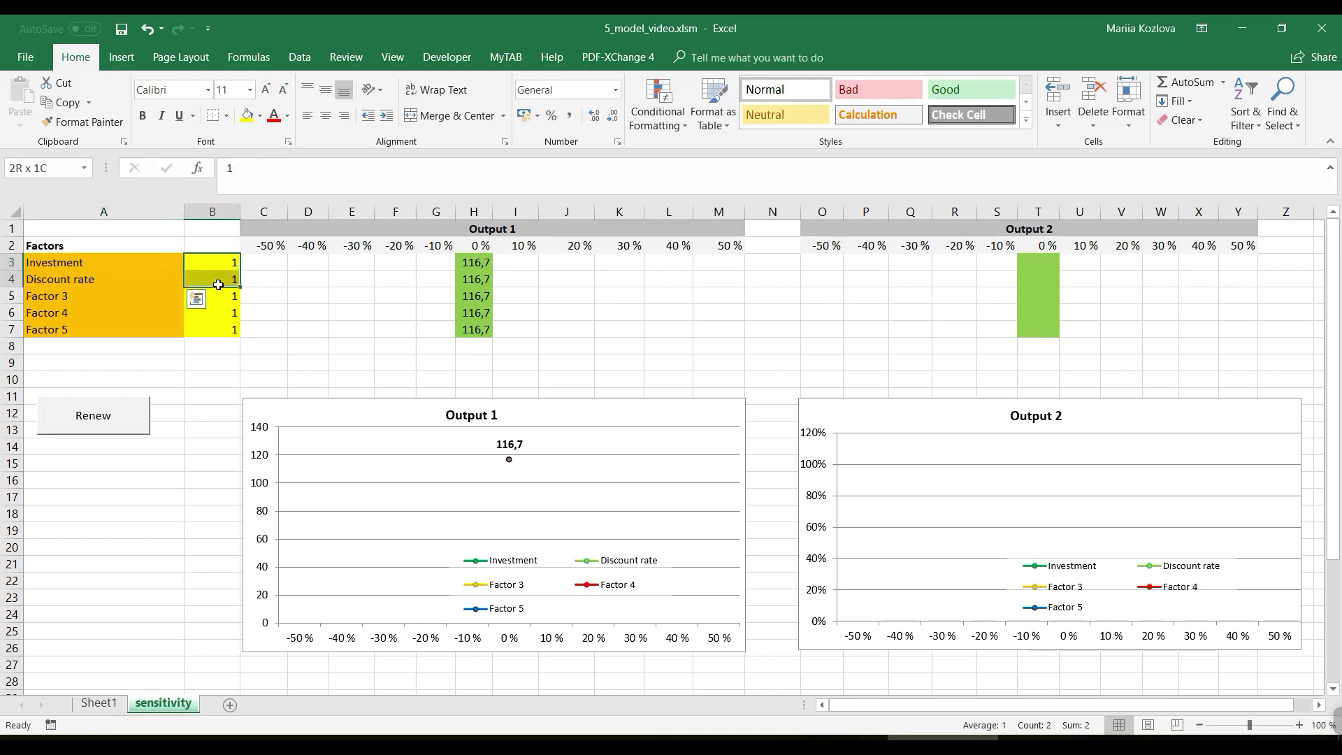
- Set Sheet1's real-terms Investment input C2 to =1000*sensitivity!B3
{"action": "left_click", "coordinate": [111, 707]}
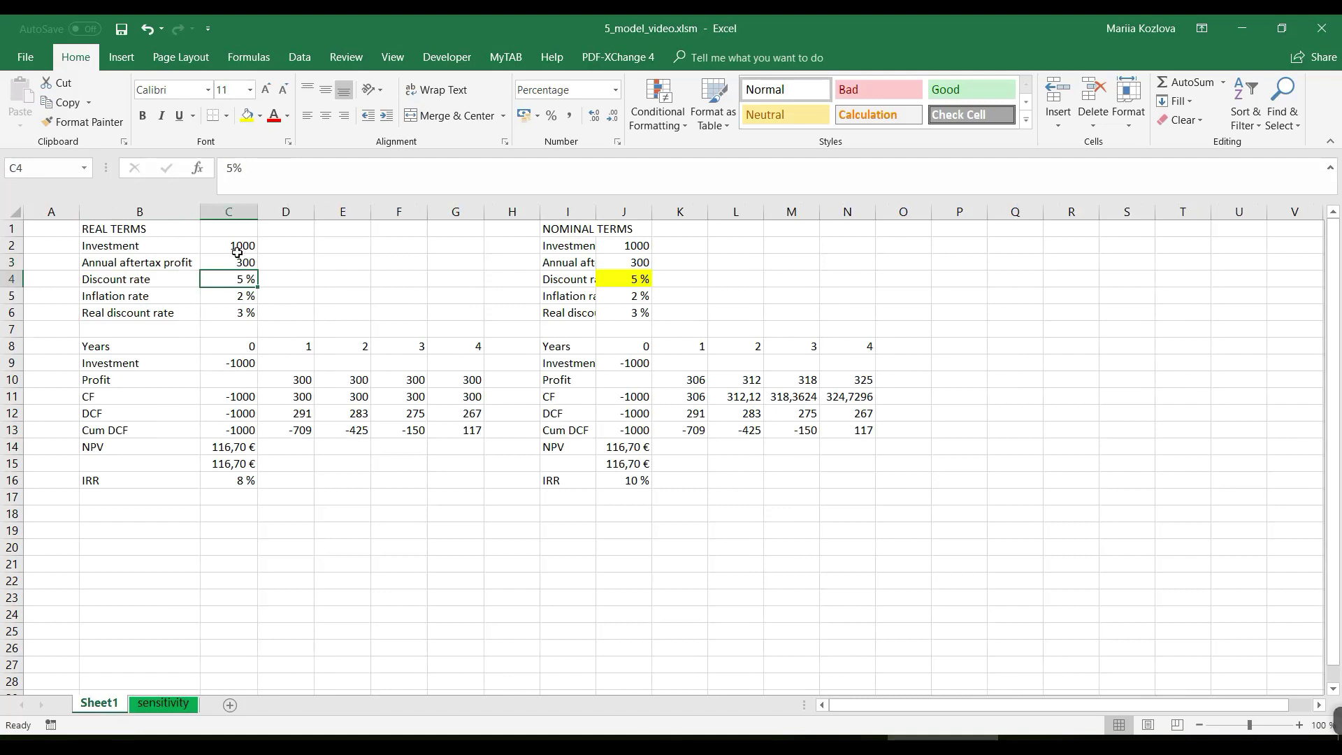
{"action": "left_click", "coordinate": [238, 247]}
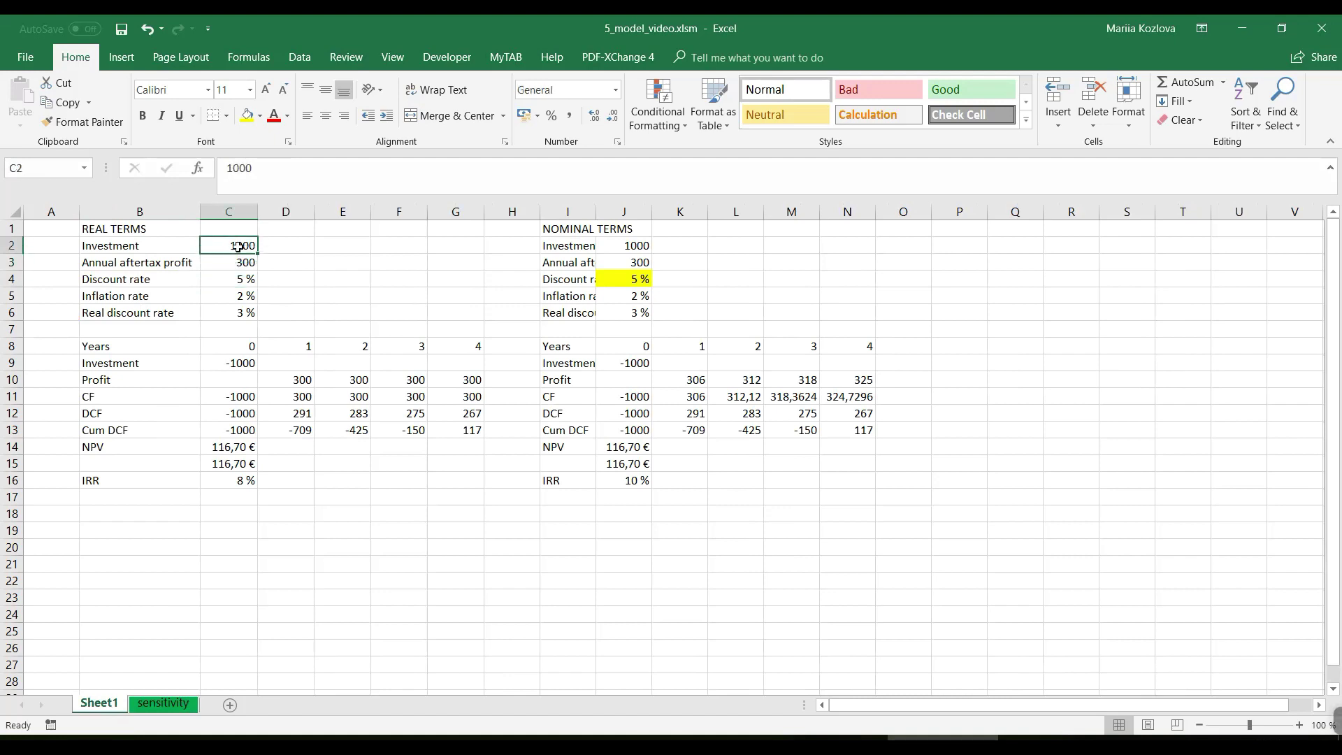
{"action": "left_click", "coordinate": [228, 168]}
{"action": "type", "text": "="}
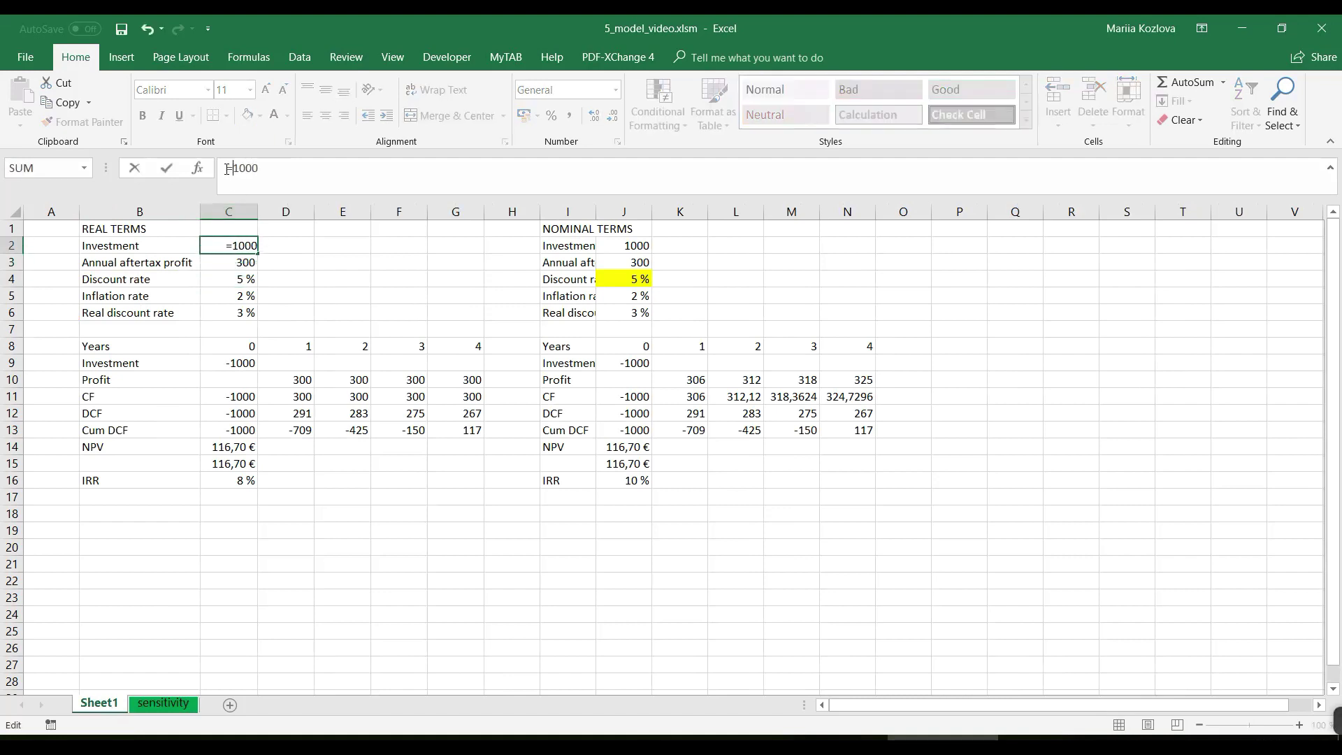
{"action": "left_click", "coordinate": [272, 168]}
{"action": "type", "text": "*"}
{"action": "left_click", "coordinate": [163, 703]}
{"action": "left_click", "coordinate": [213, 262]}
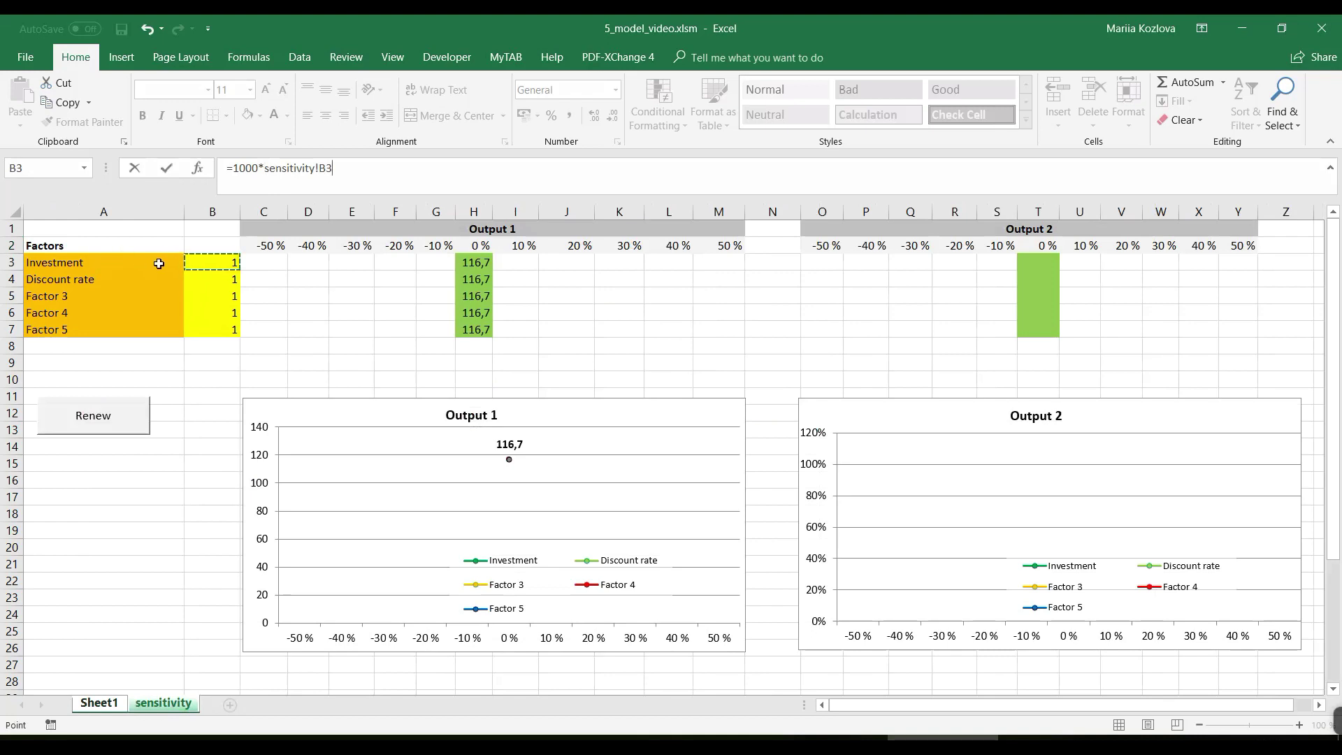
{"action": "key", "text": "Return"}
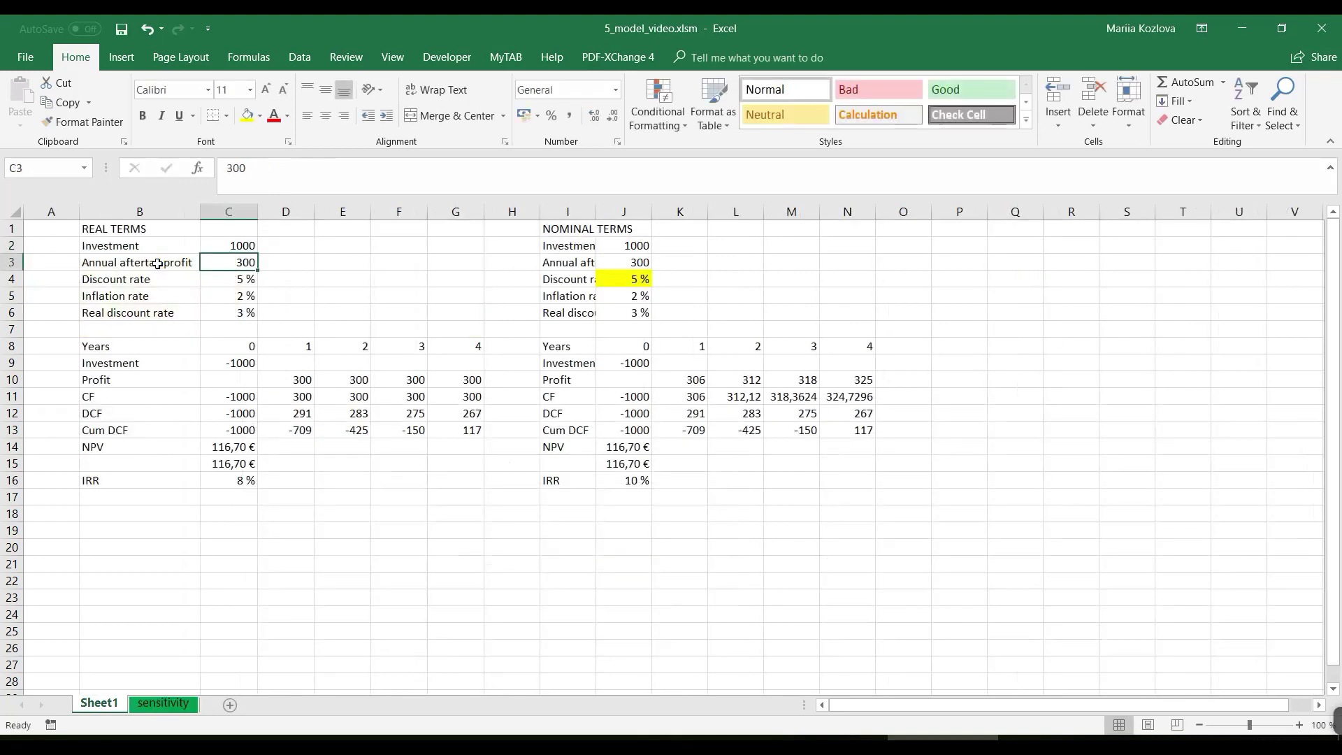
- Set the Discount rate input C4 to =5%*sensitivity!B4
{"action": "left_click", "coordinate": [212, 279]}
{"action": "left_click", "coordinate": [230, 168]}
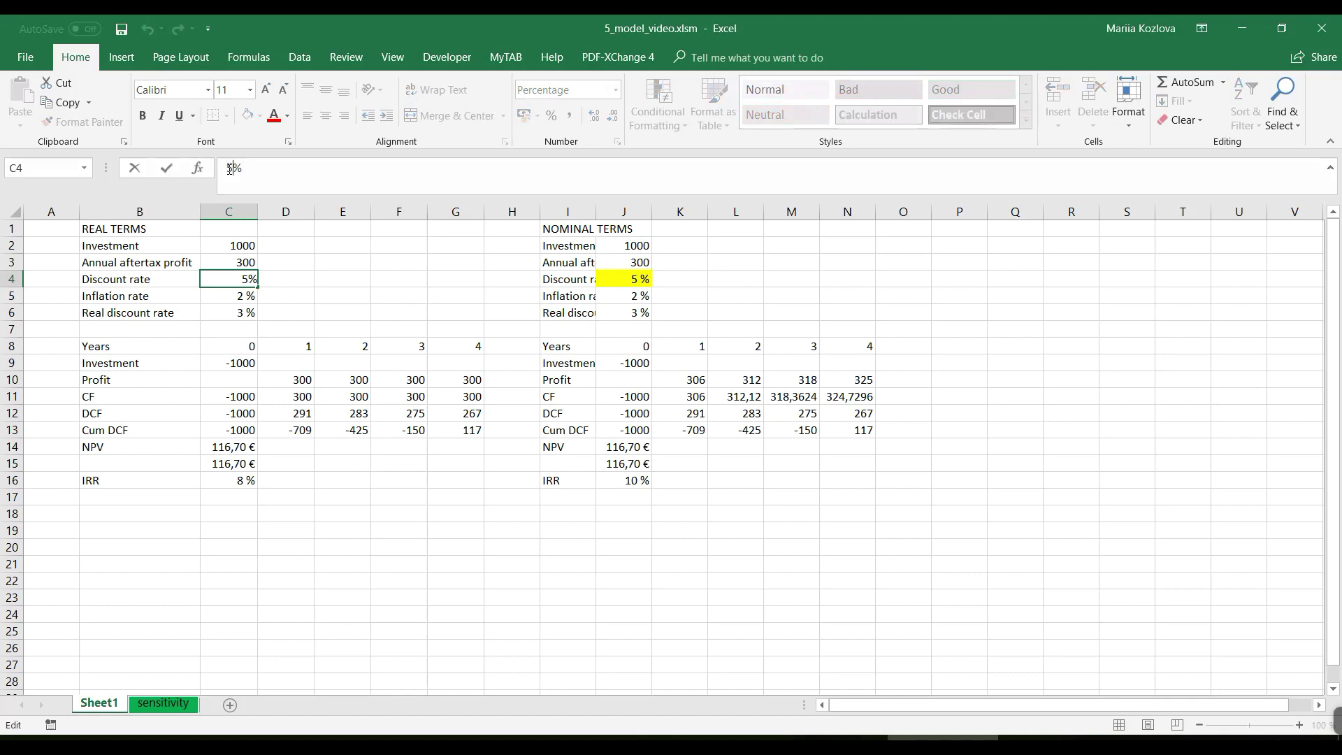
{"action": "type", "text": "=5%*"}
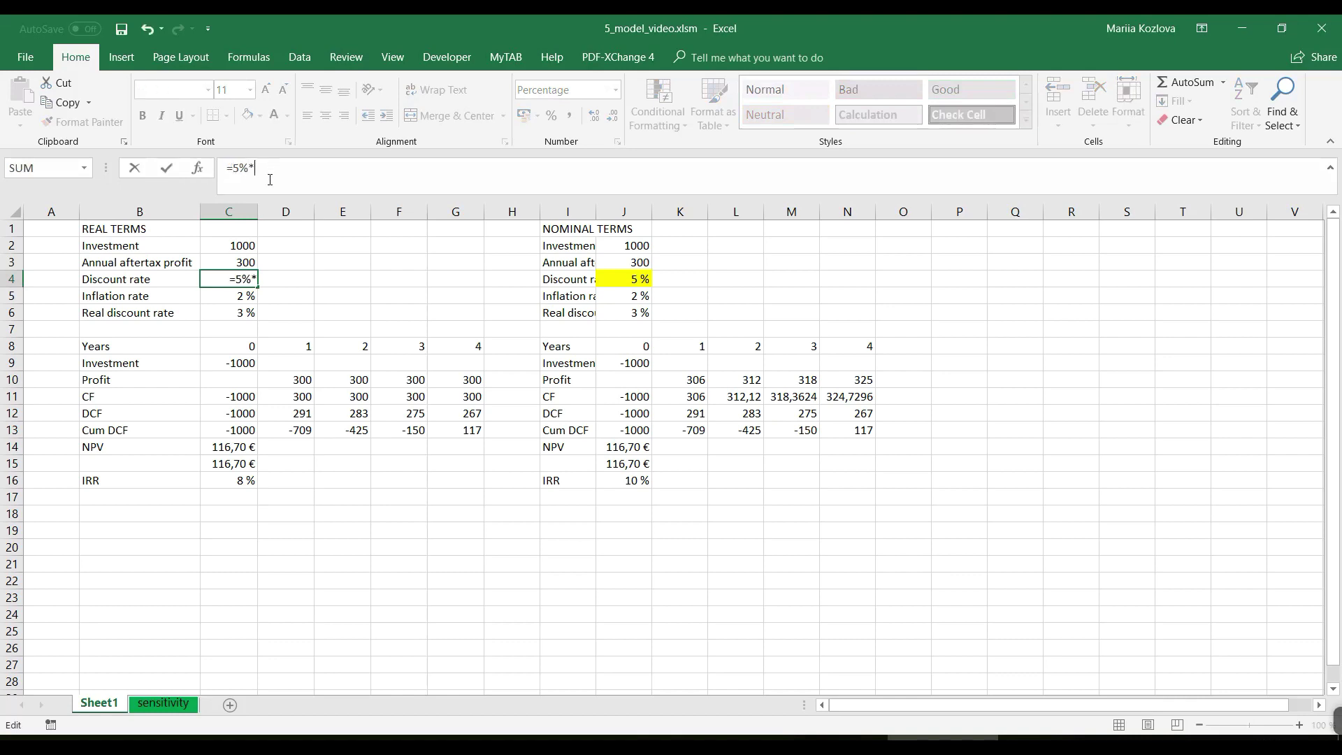
{"action": "left_click", "coordinate": [163, 702]}
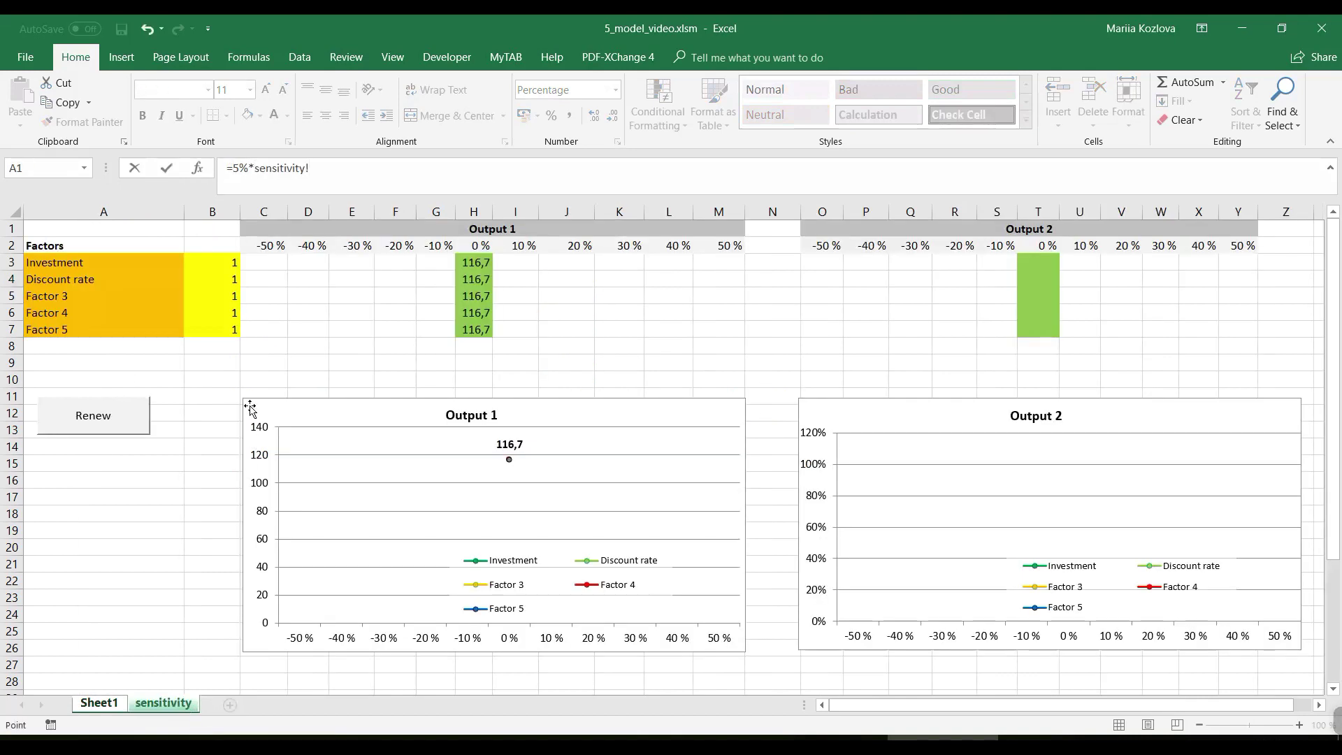
{"action": "left_click", "coordinate": [217, 279]}
{"action": "key", "text": "Return"}
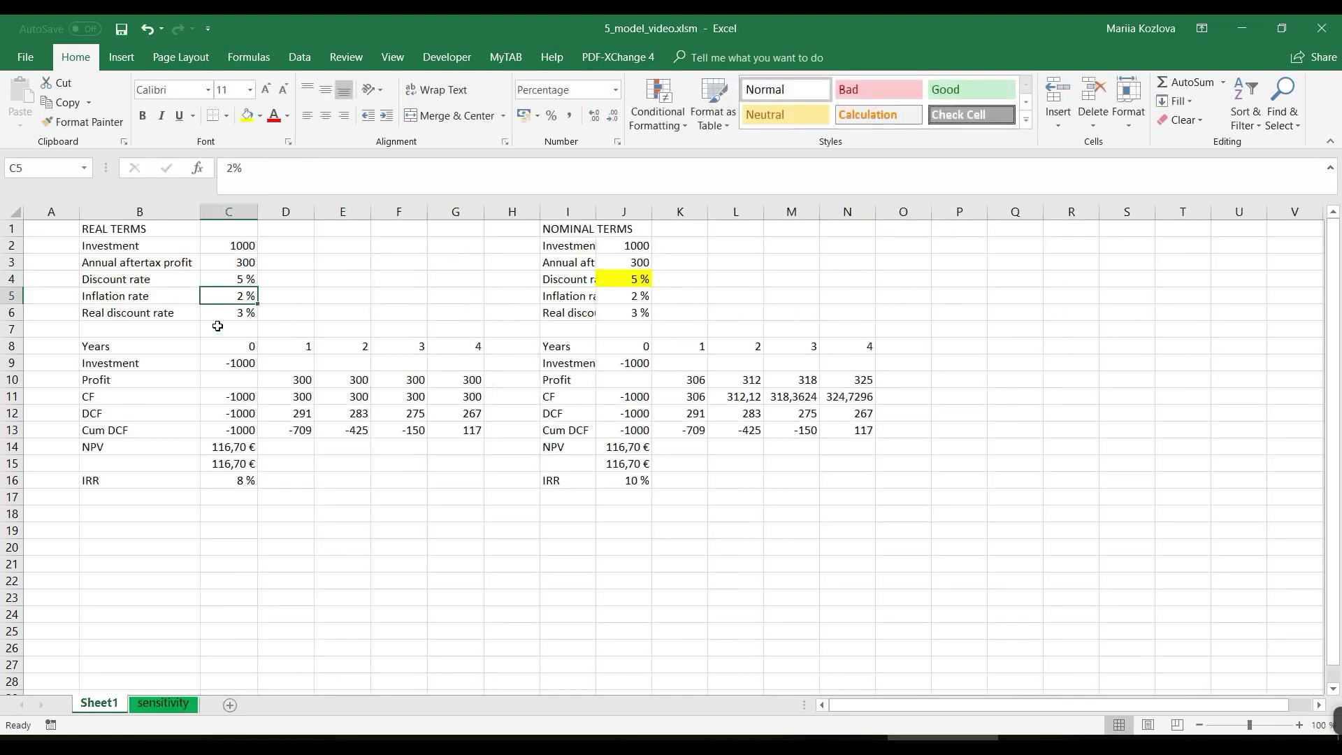
{"action": "left_click", "coordinate": [245, 246]}
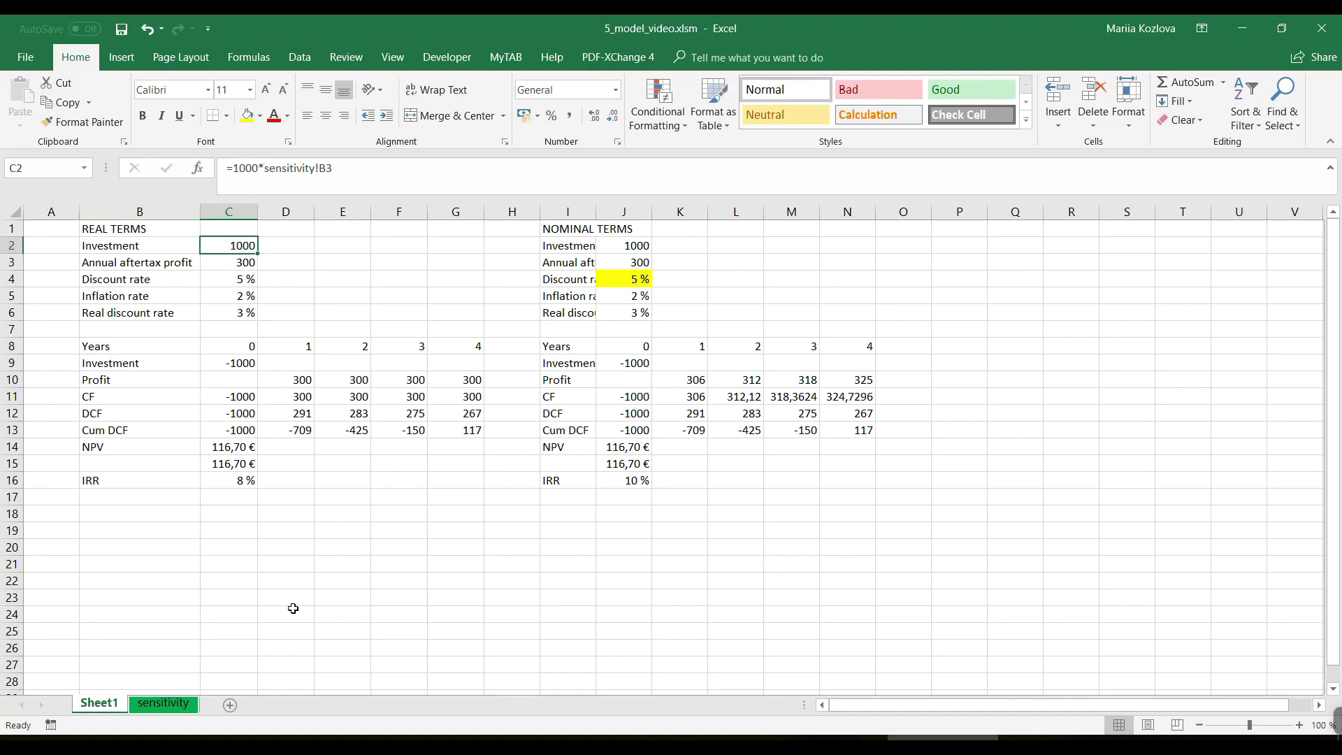
{"action": "left_click", "coordinate": [173, 703]}
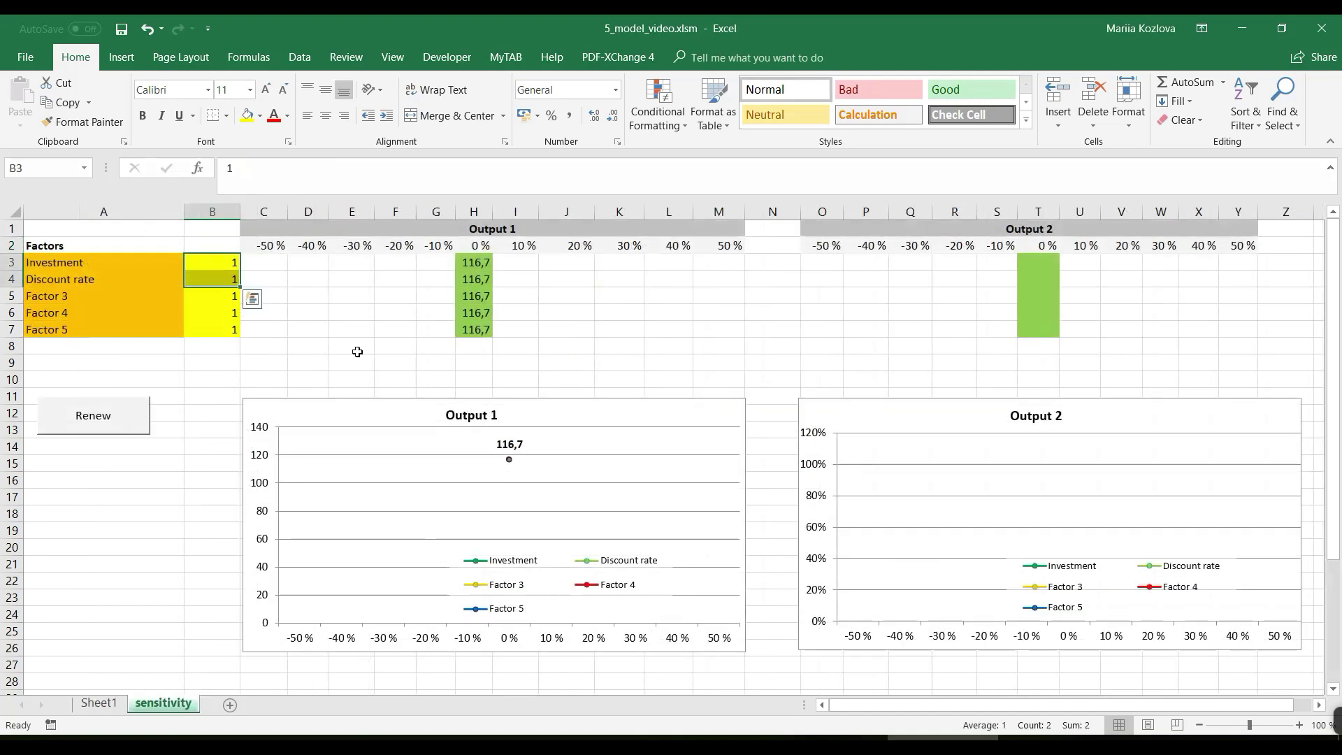
{"action": "left_click", "coordinate": [115, 706]}
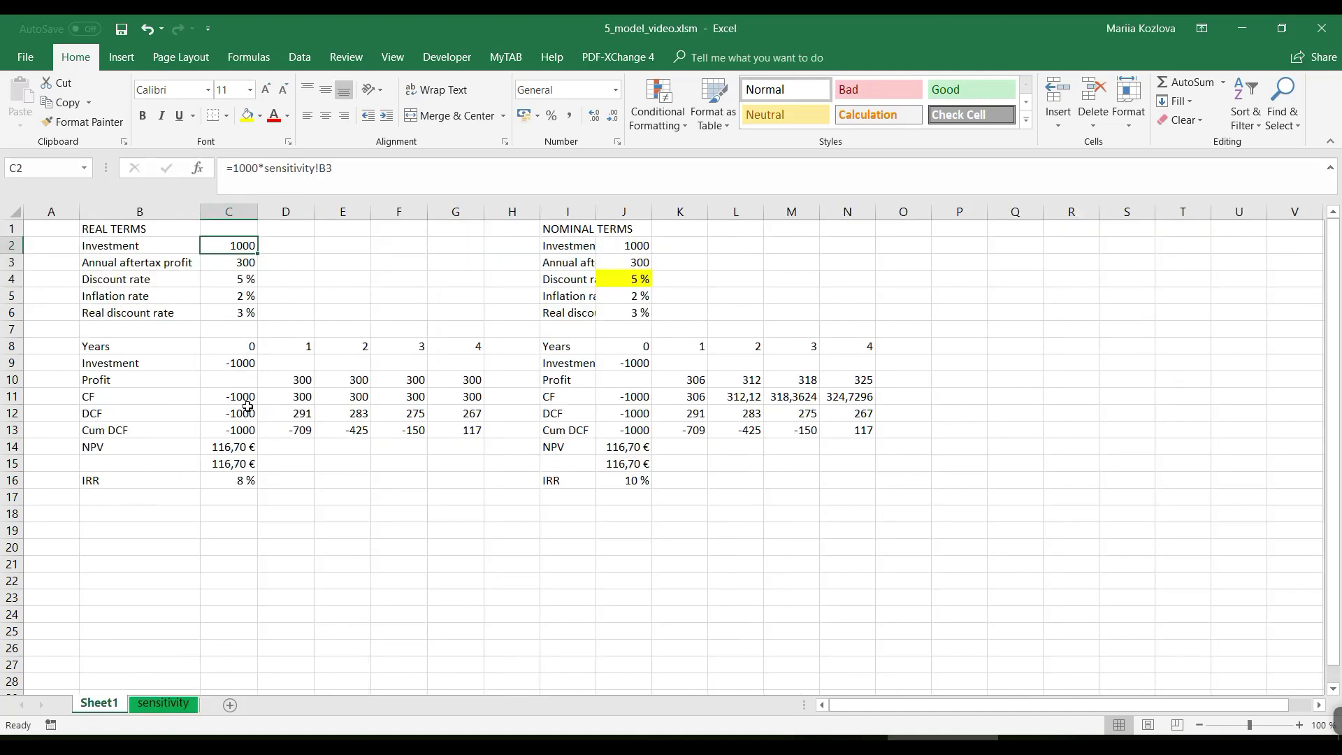
{"action": "left_click", "coordinate": [279, 245]}
{"action": "left_click_drag", "start_coordinate": [281, 246], "coordinate": [275, 314]}
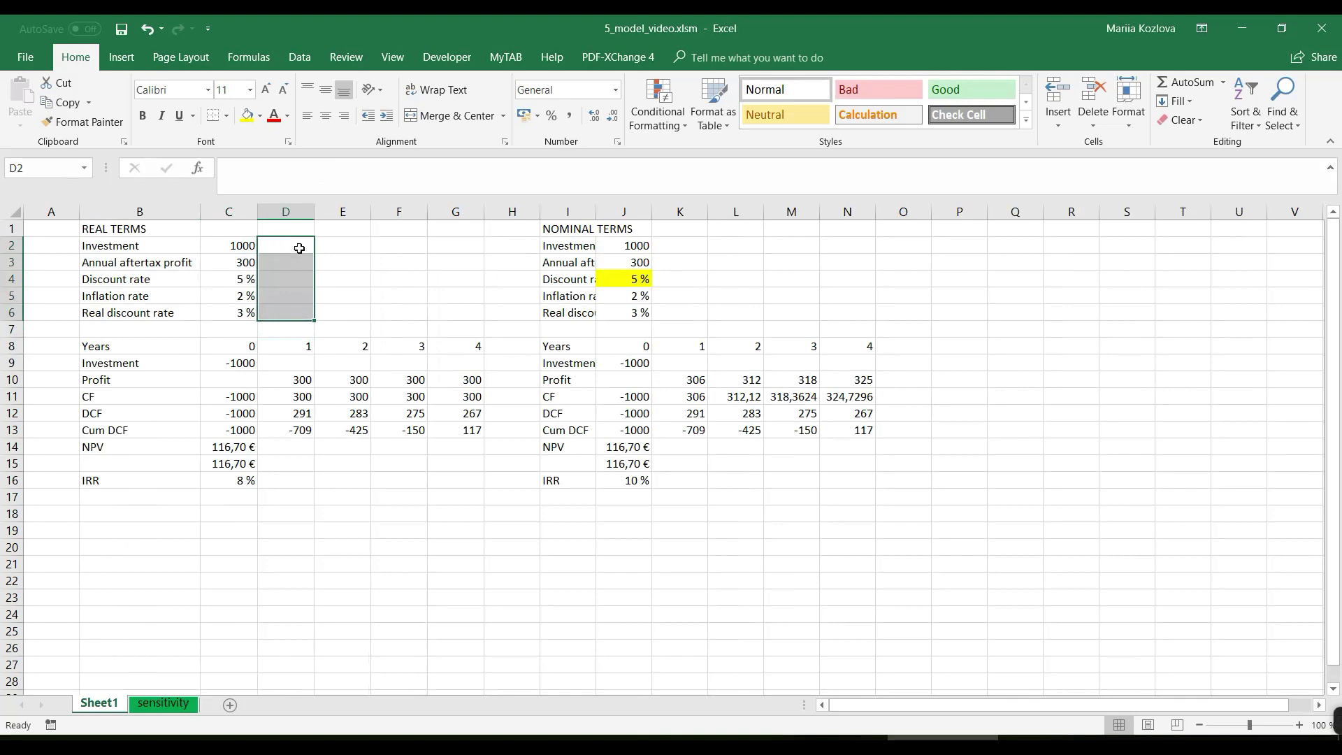
- Set the Investment multiplier in B3 to 1,5 and confirm Sheet1's NPV in C14 drops to -383,30 €
{"action": "left_click", "coordinate": [237, 245]}
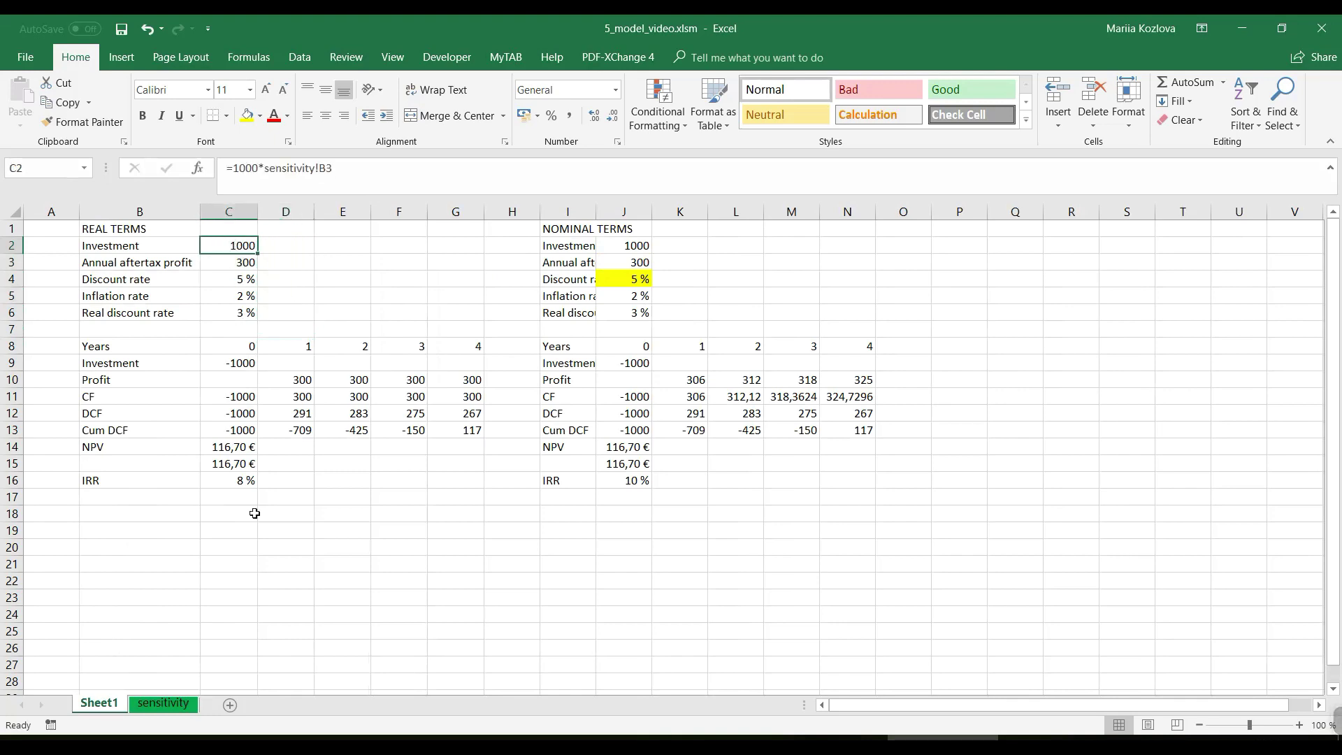
{"action": "left_click", "coordinate": [174, 705]}
{"action": "type", "text": "1,5"}
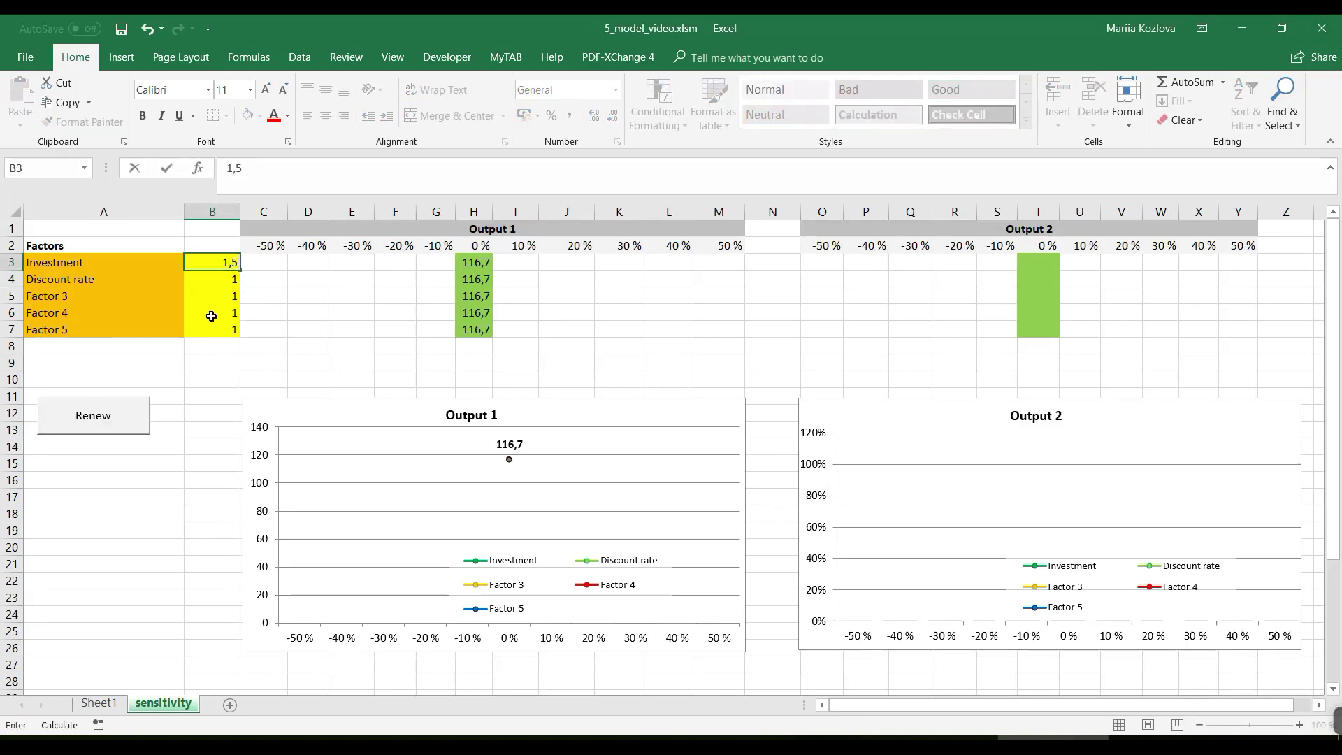
{"action": "key", "text": "Return"}
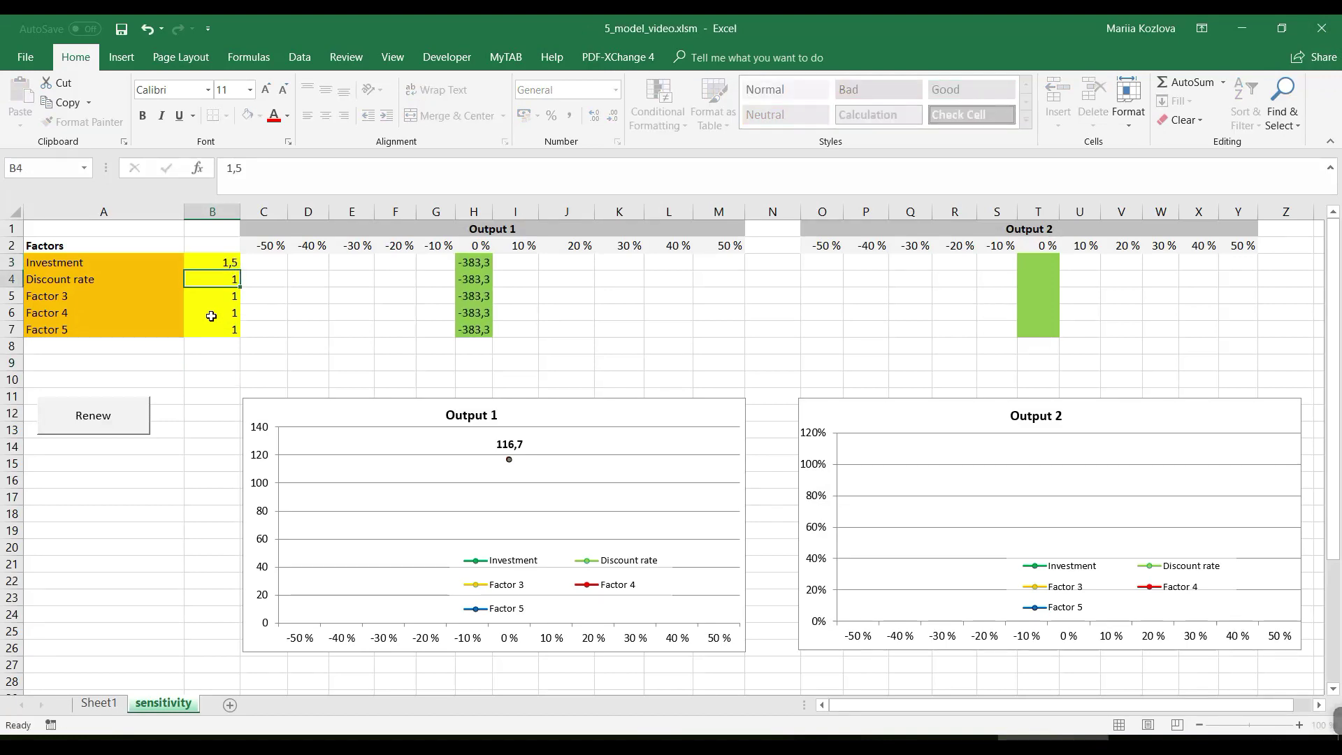
{"action": "left_click", "coordinate": [98, 703]}
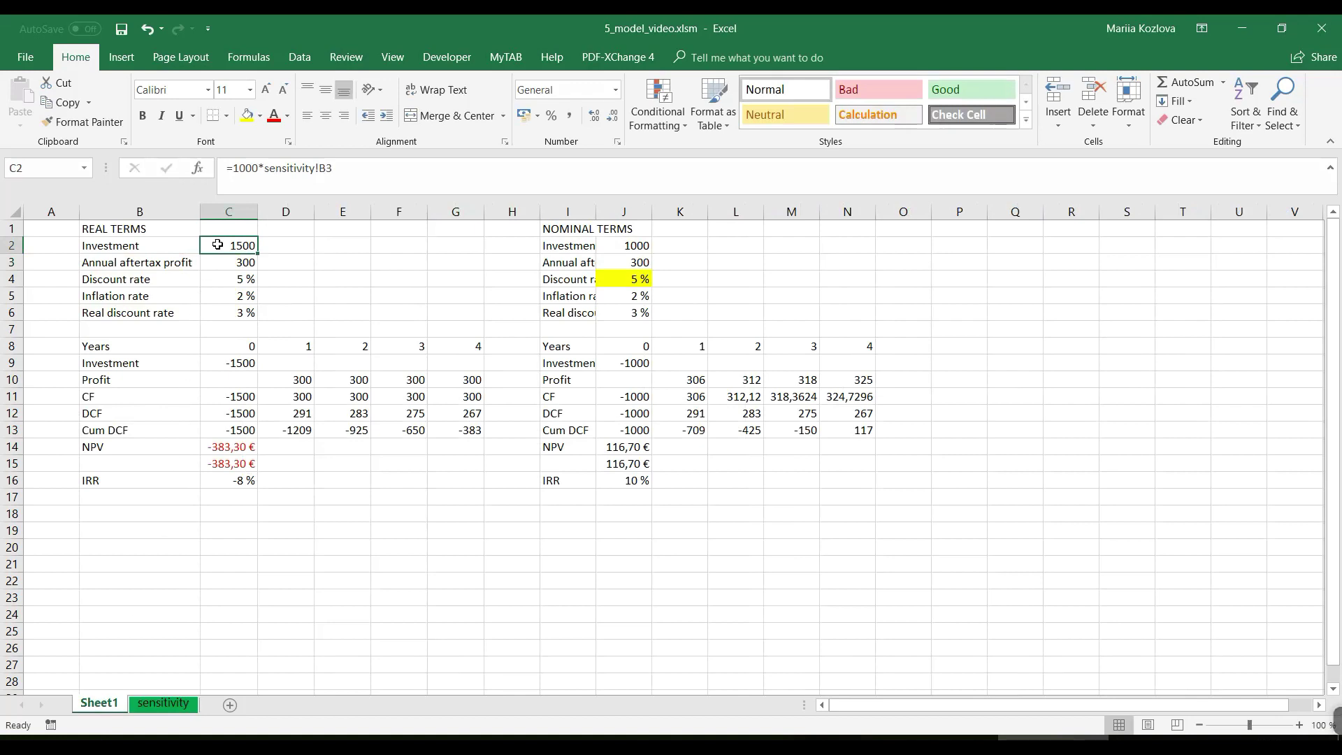
{"action": "left_click", "coordinate": [224, 447]}
{"action": "left_click", "coordinate": [173, 702]}
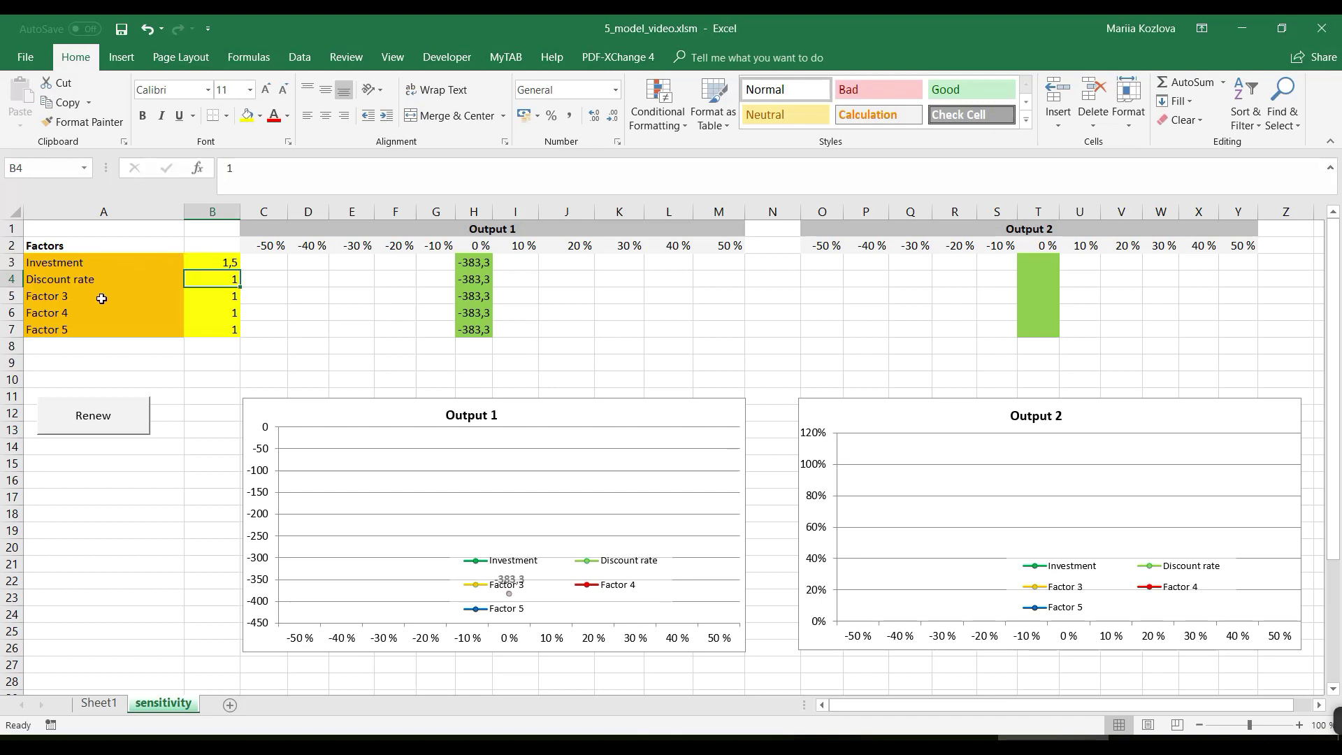
- Copy the -383,3 NPV from H3 and paste it as a value into M3
{"action": "left_click", "coordinate": [476, 263]}
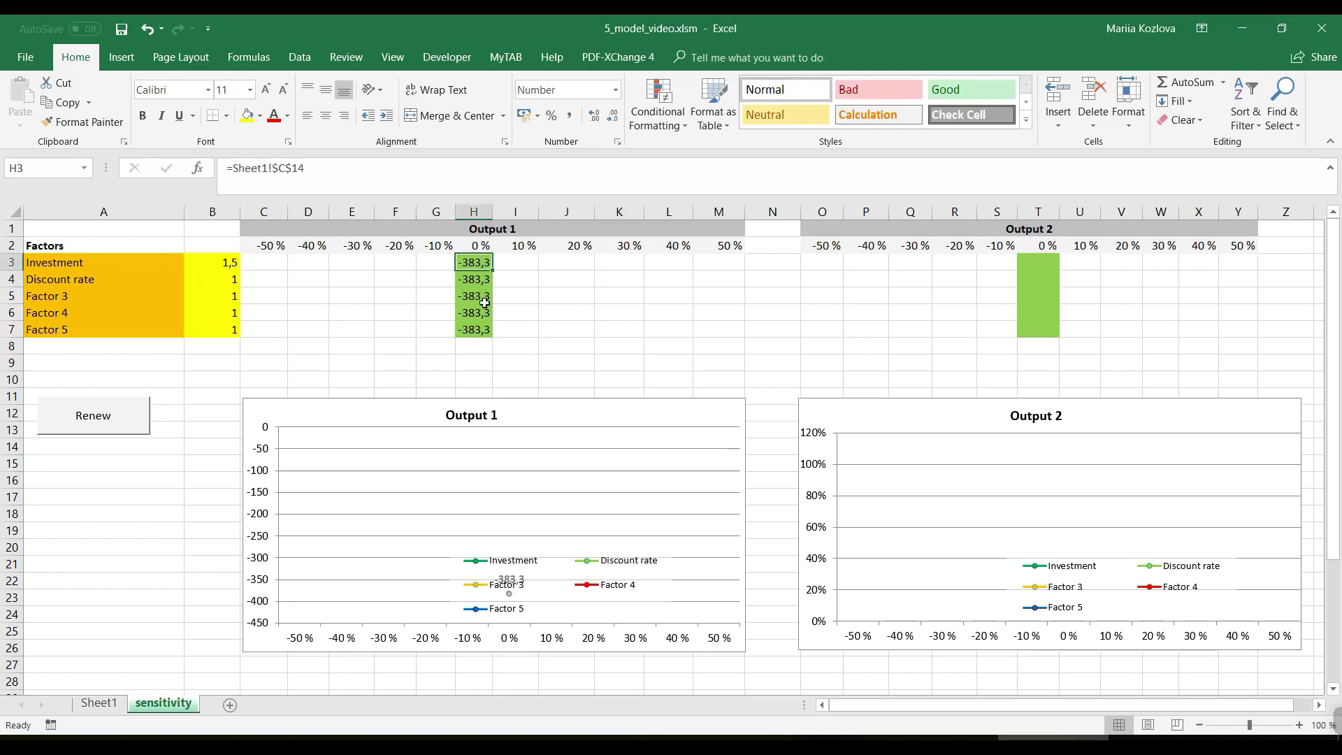
{"action": "key", "text": "ctrl+c"}
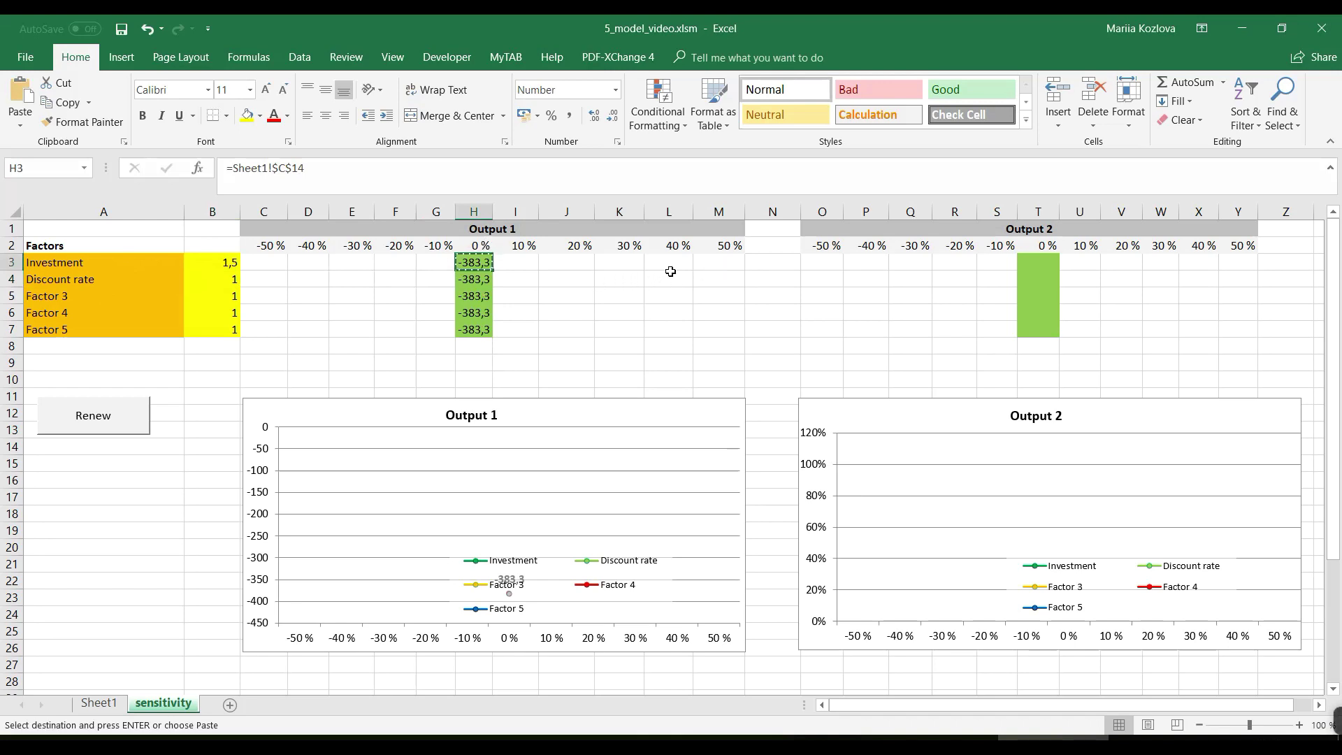
{"action": "right_click", "coordinate": [719, 256]}
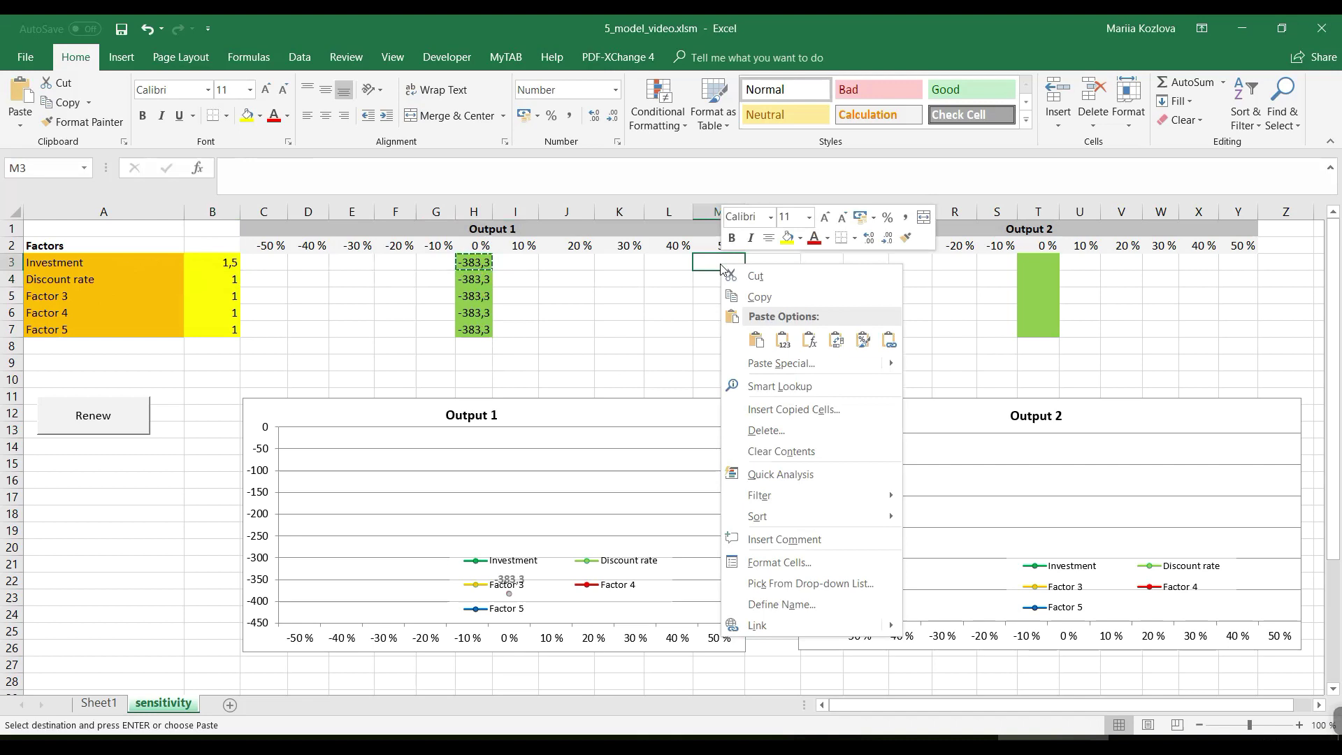
{"action": "left_click", "coordinate": [777, 341]}
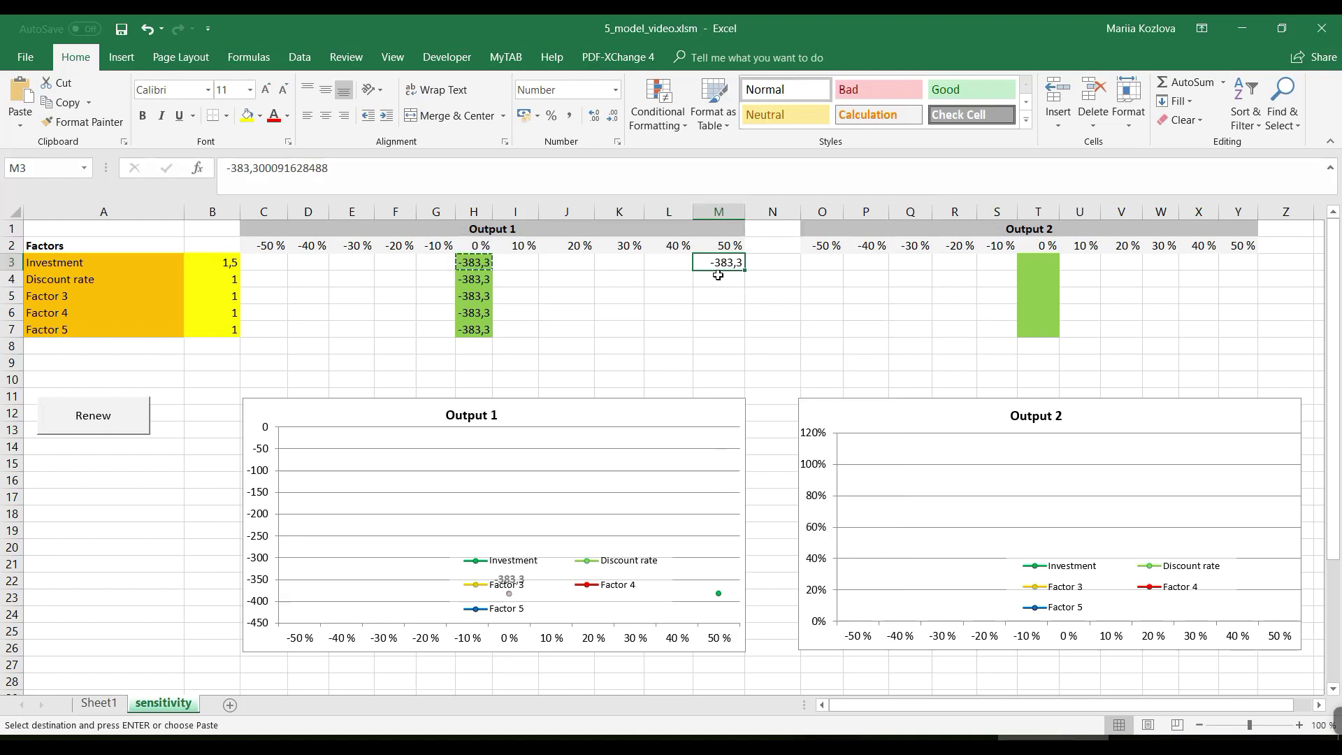
- Try the Renew button and dismiss the missing-file and warning messages
{"action": "left_click", "coordinate": [123, 424]}
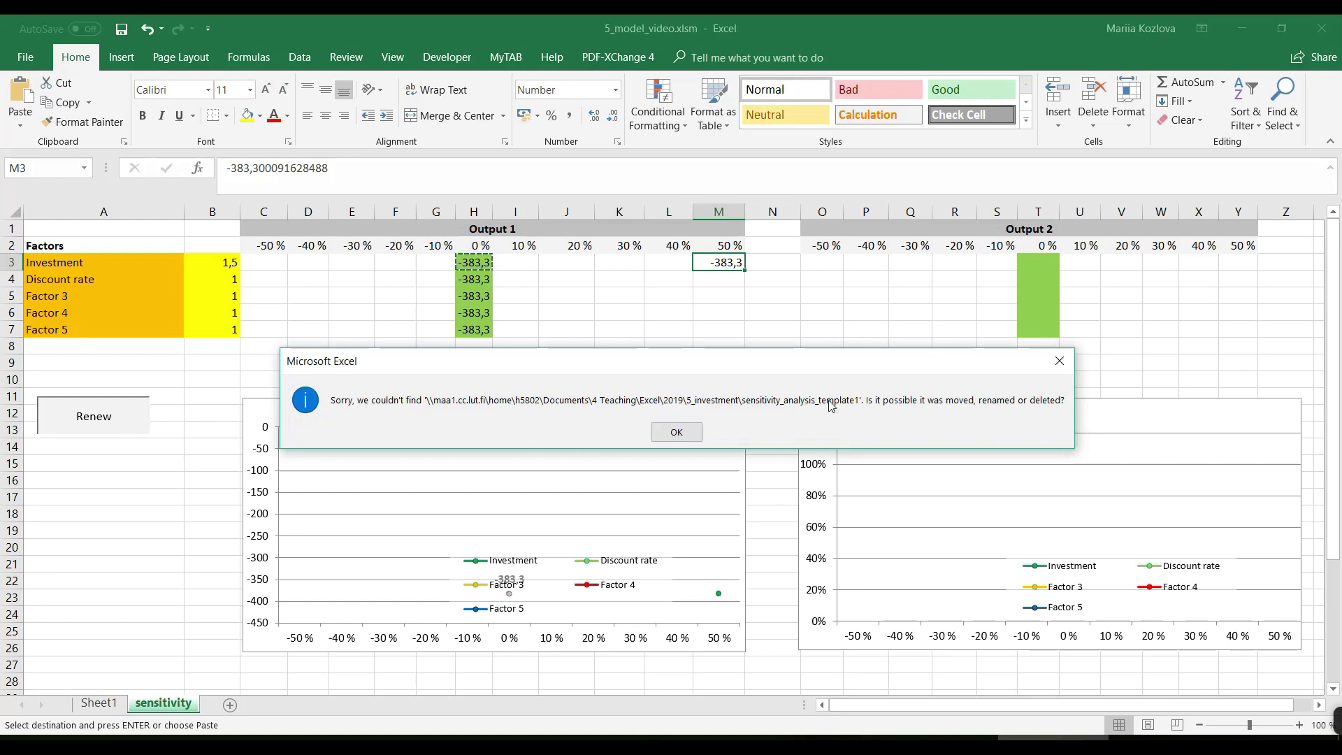
{"action": "left_click", "coordinate": [676, 432]}
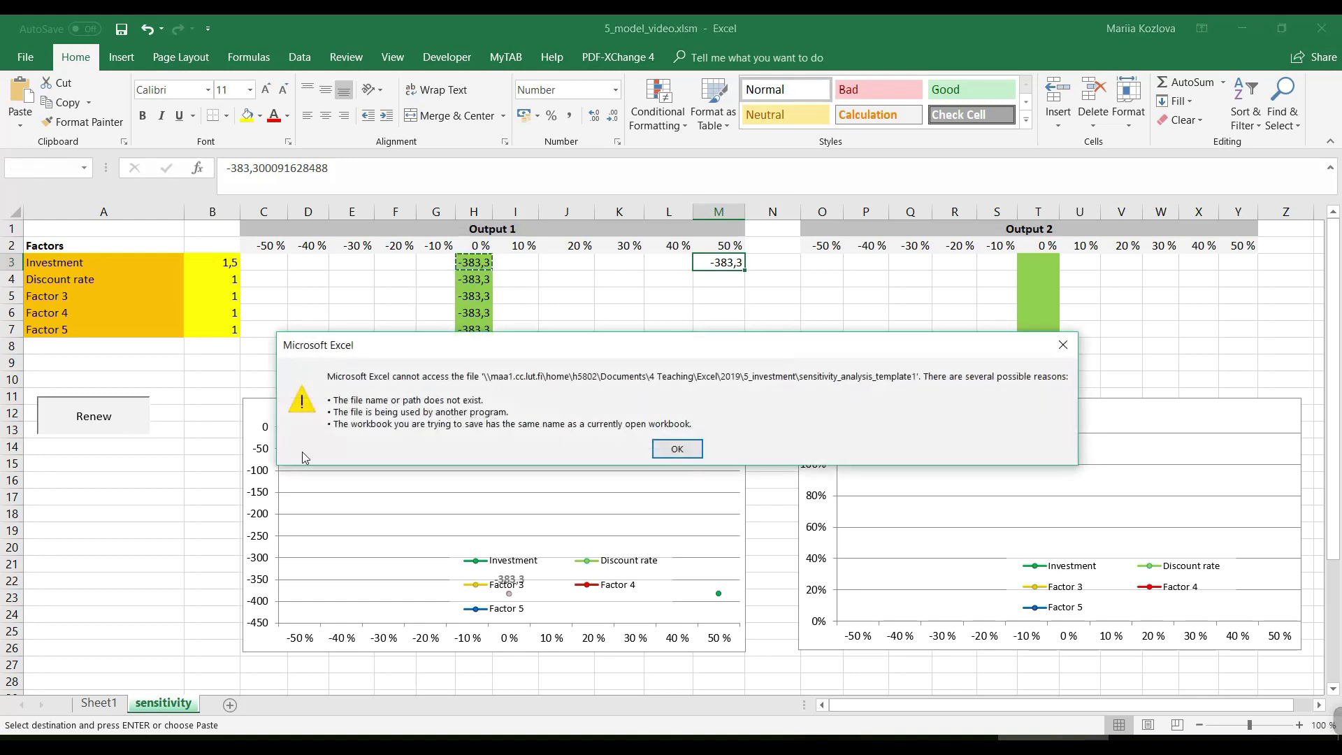
{"action": "left_click", "coordinate": [677, 448]}
- Assign the workbook's own Sensitivity macro to the Renew button
{"action": "right_click", "coordinate": [117, 415]}
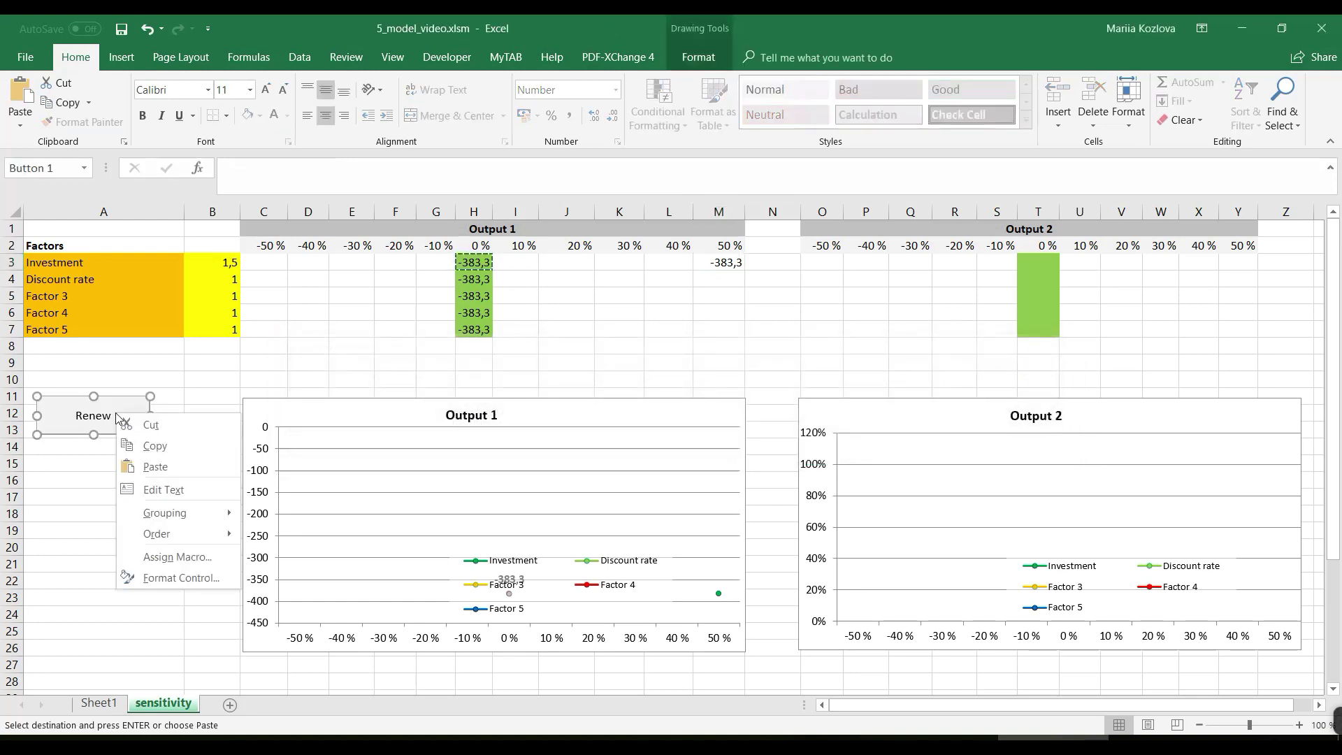
{"action": "left_click", "coordinate": [171, 557]}
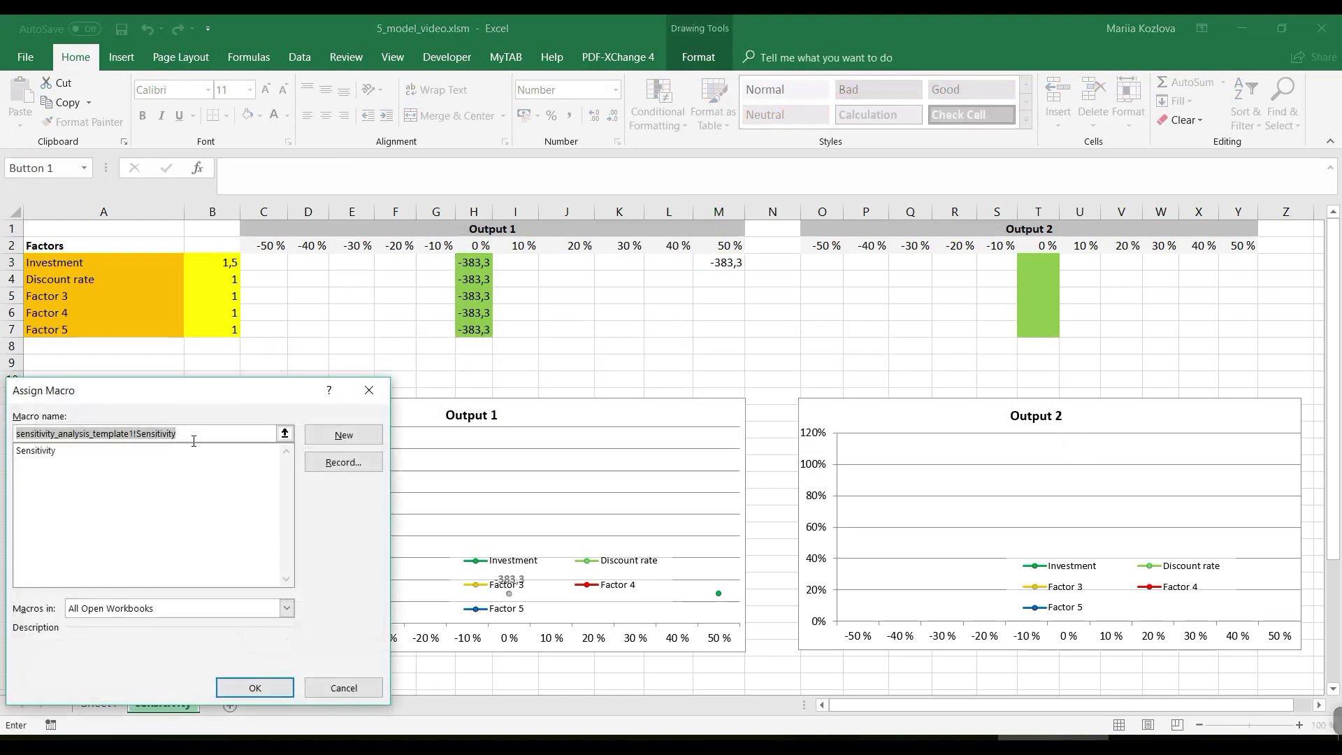
{"action": "left_click", "coordinate": [39, 451]}
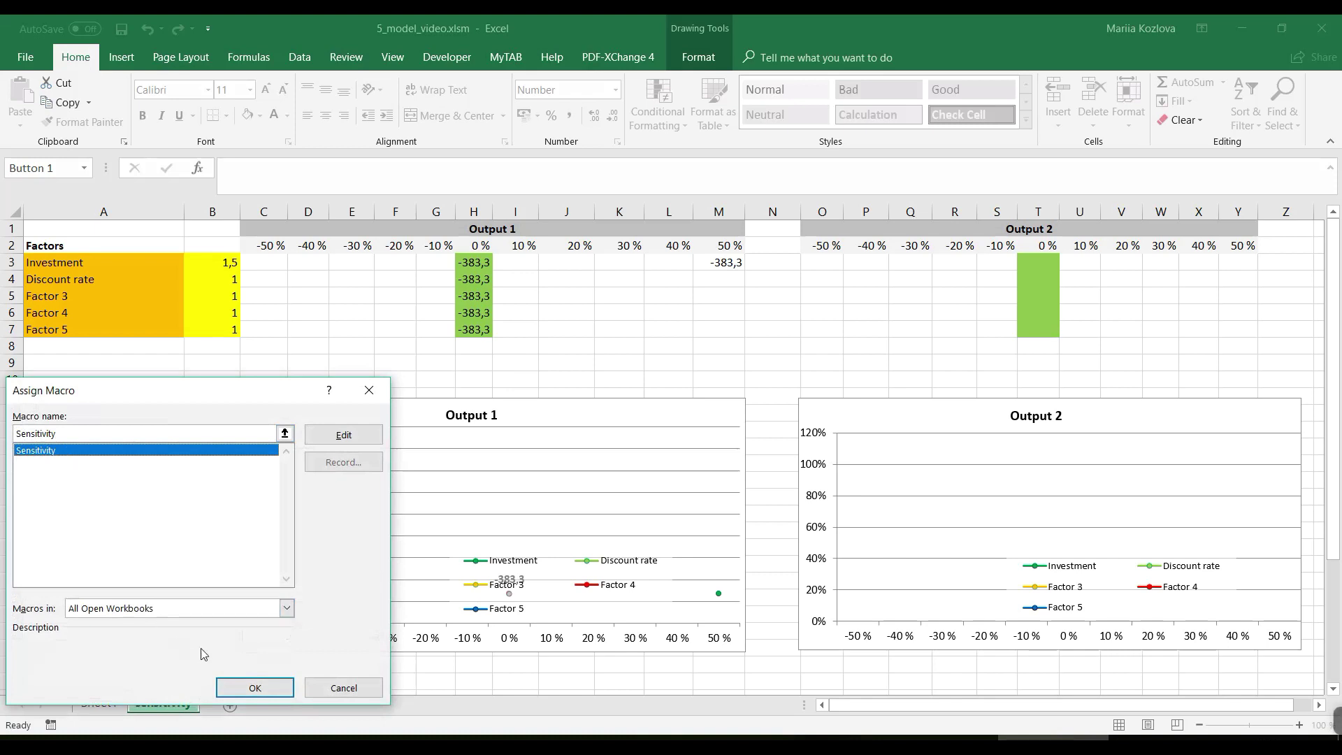
- Run Renew to fill Output 1: Investment NPVs 616,7 to -383,3, discount rate 185,4 to 54,2
{"action": "left_click", "coordinate": [255, 688]}
{"action": "left_click", "coordinate": [187, 503]}
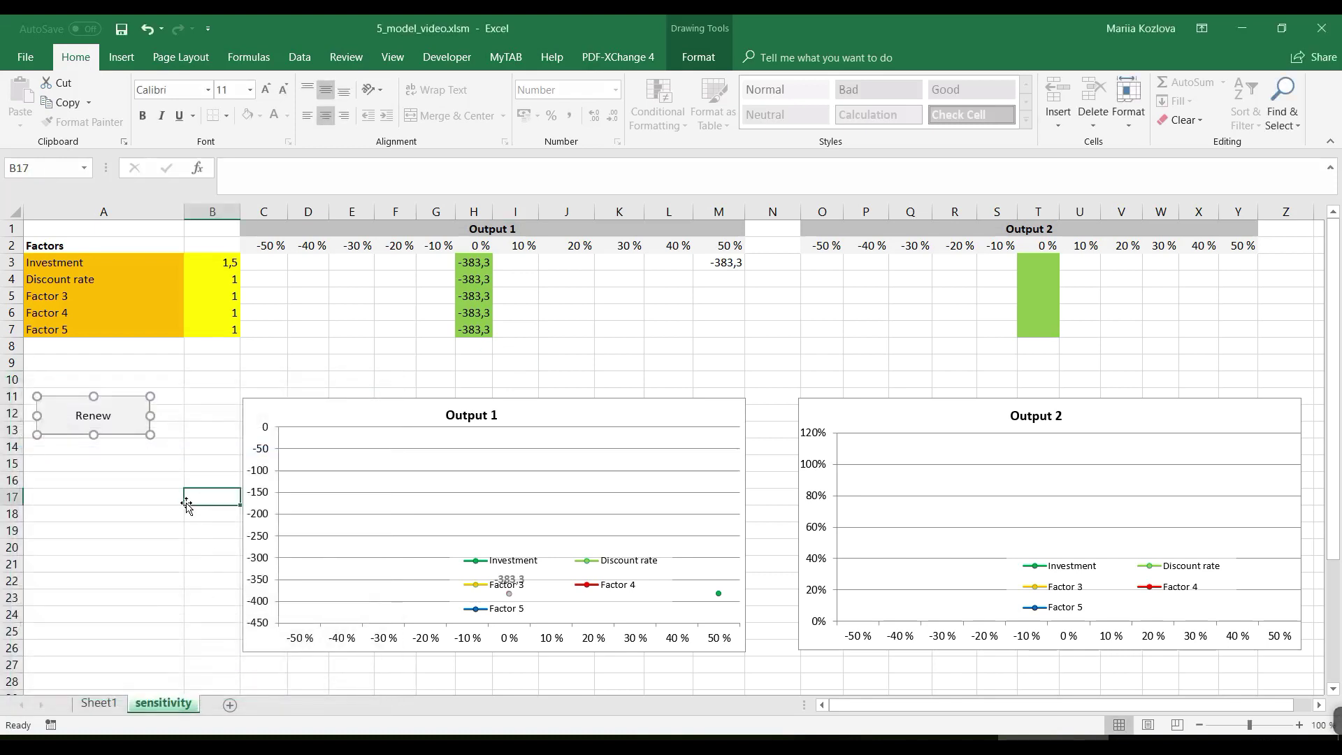
{"action": "left_click", "coordinate": [730, 262]}
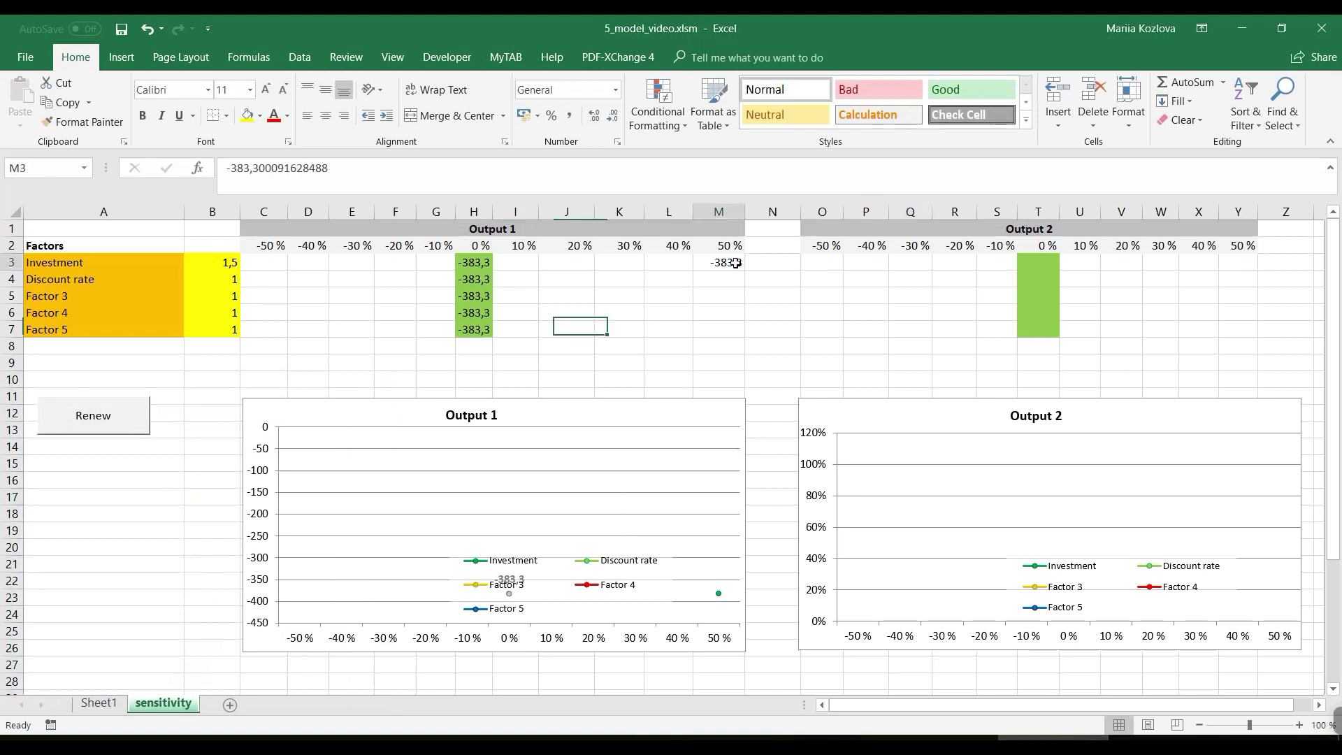
{"action": "left_click", "coordinate": [136, 434]}
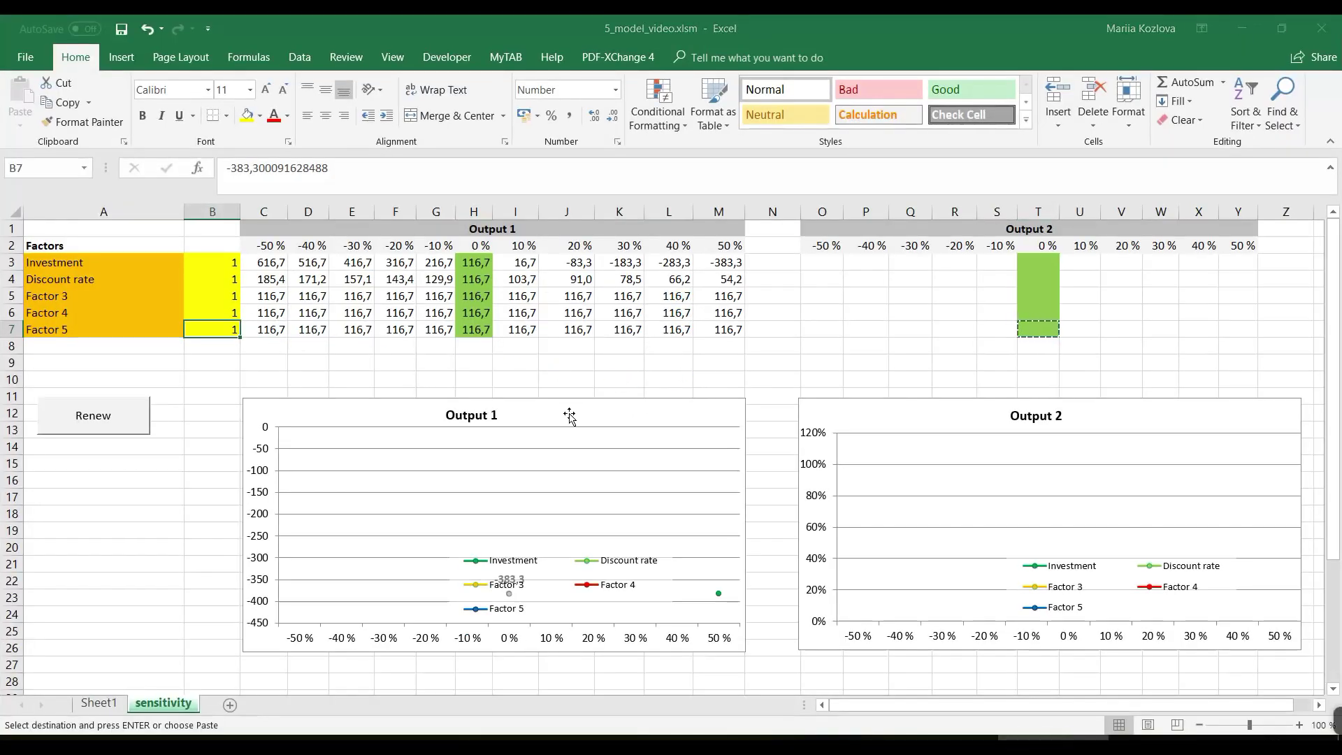
{"action": "left_click", "coordinate": [454, 541]}
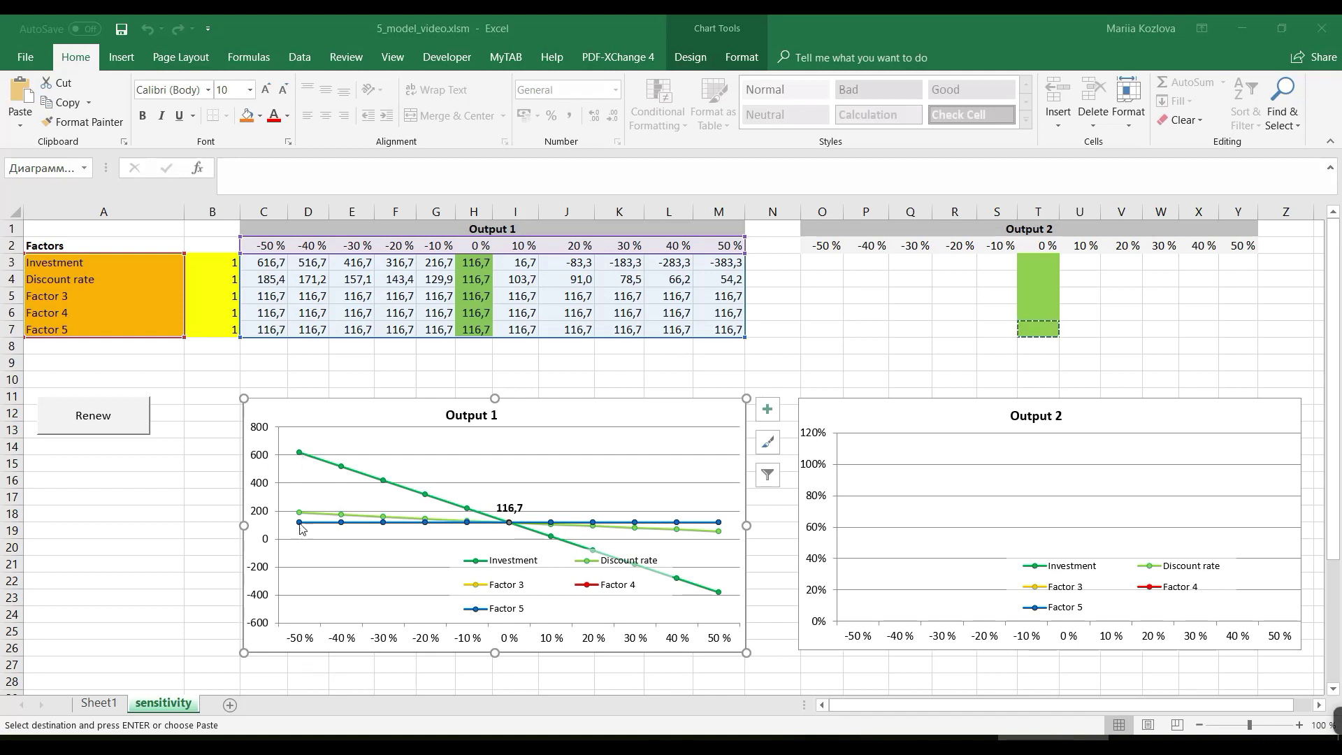
{"action": "mouse_move", "coordinate": [299, 454]}
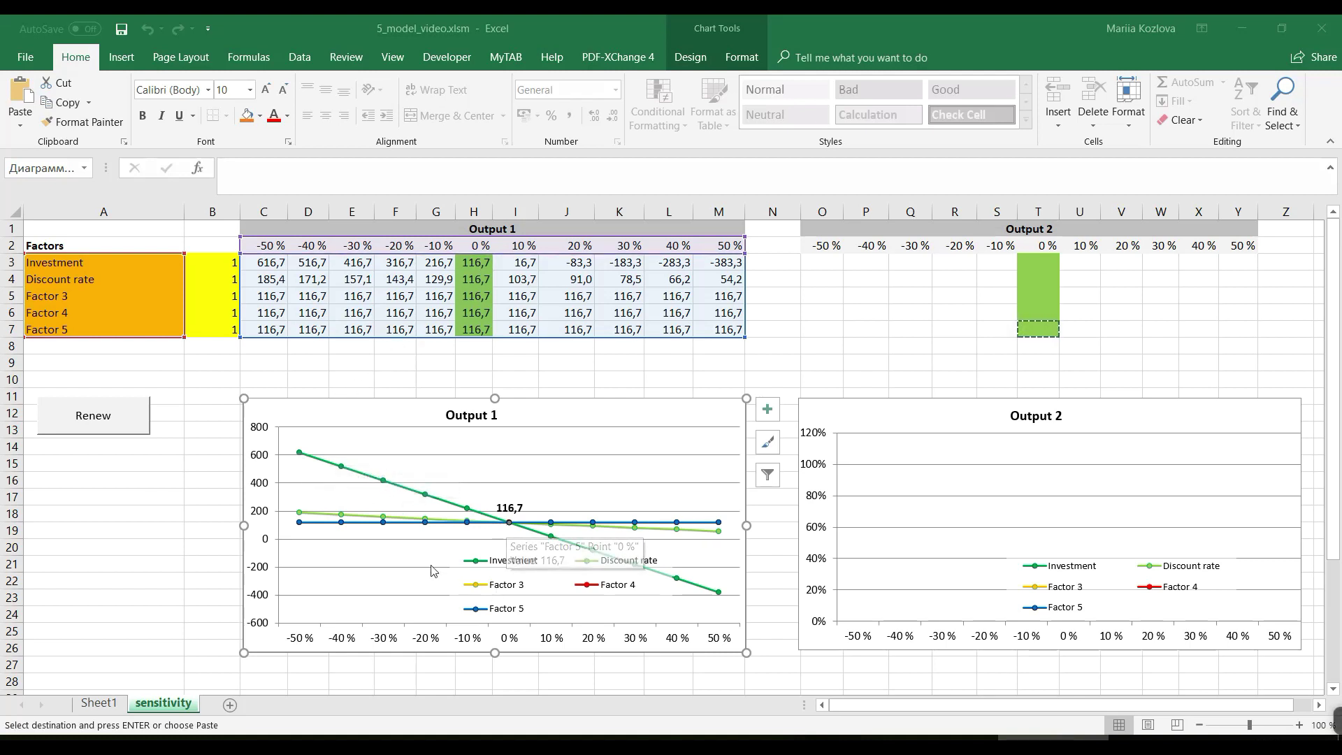
{"action": "mouse_move", "coordinate": [298, 517]}
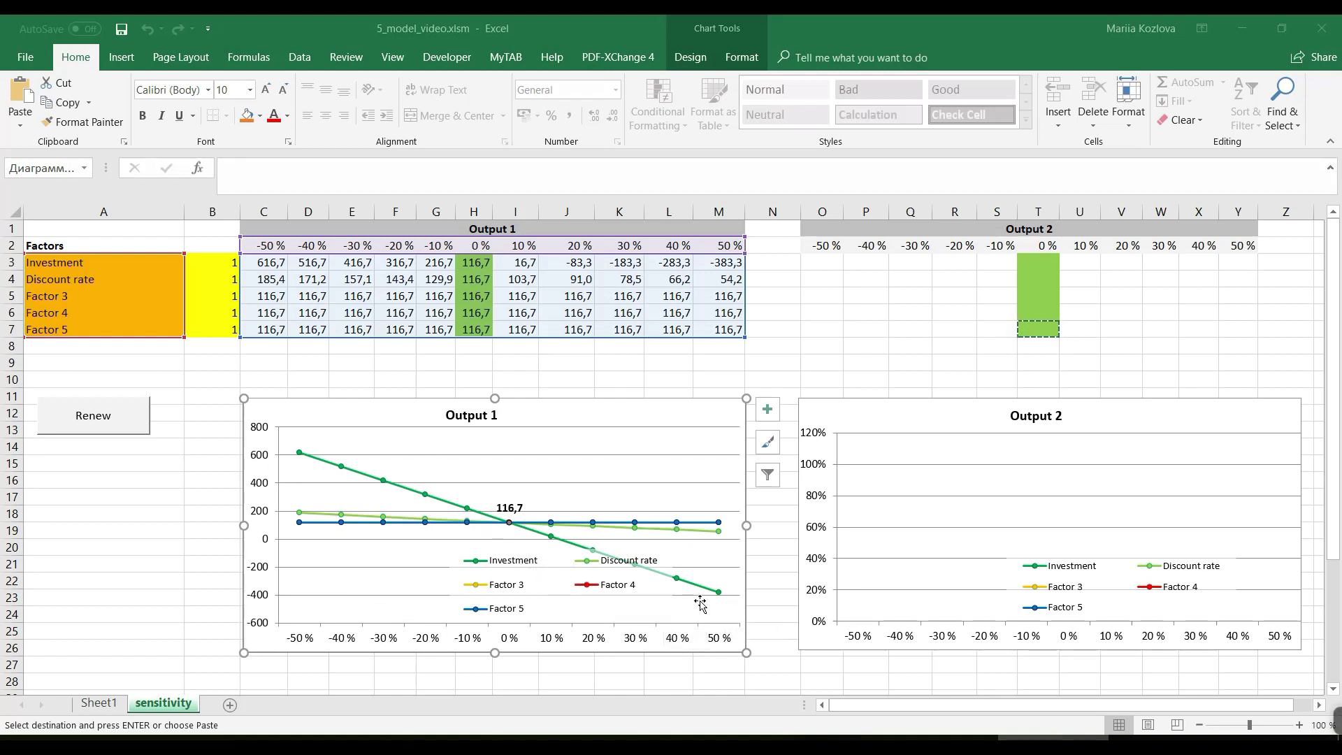
- Drag the Output 1 chart legend into the lower-left corner of the plot area
{"action": "left_click", "coordinate": [566, 596]}
{"action": "left_click_drag", "start_coordinate": [550, 549], "coordinate": [600, 411]}
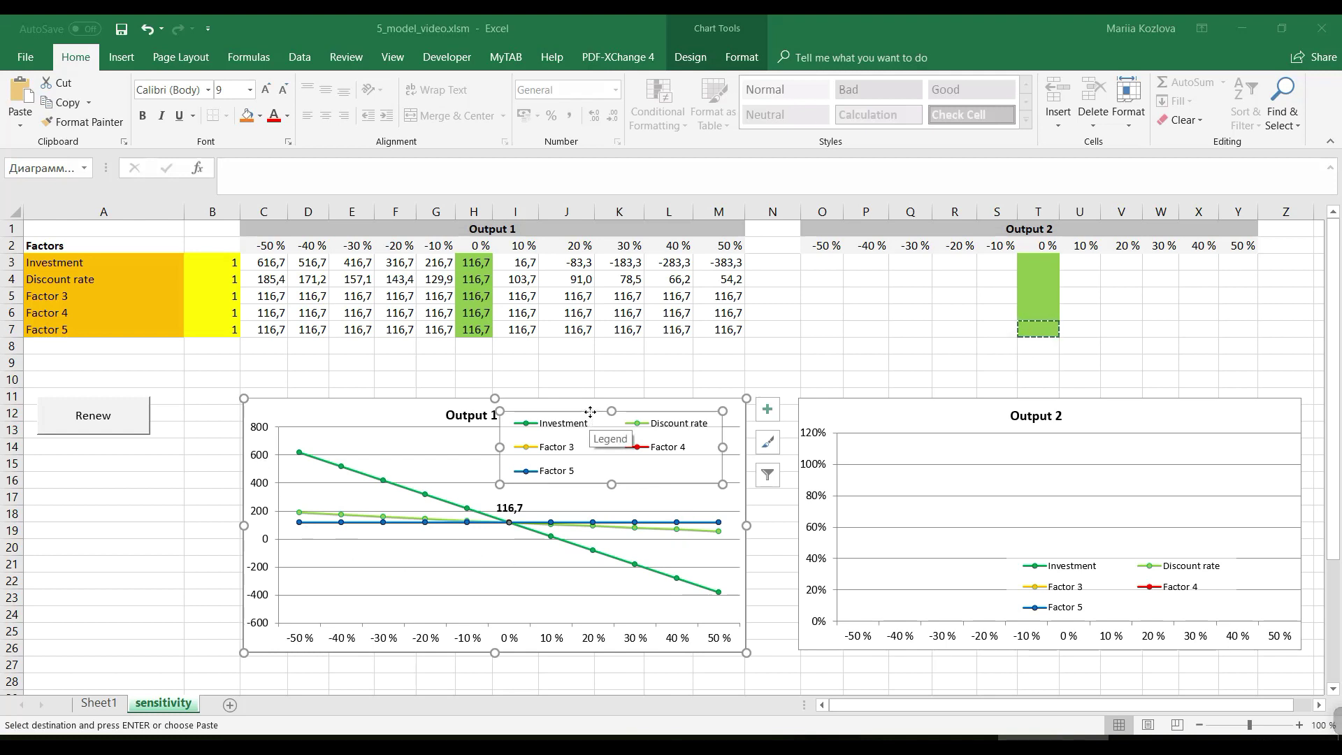
{"action": "left_click_drag", "start_coordinate": [588, 423], "coordinate": [367, 575]}
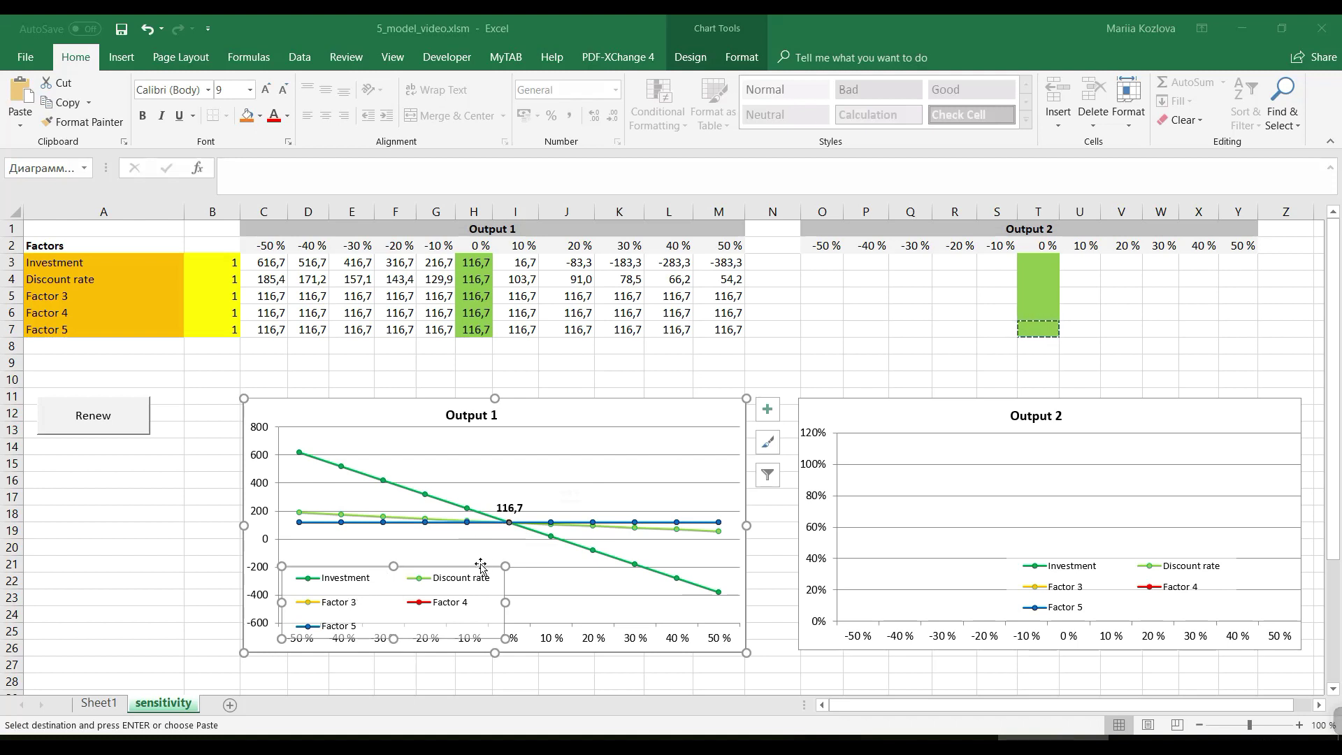
{"action": "left_click_drag", "start_coordinate": [481, 566], "coordinate": [475, 599]}
{"action": "left_click_drag", "start_coordinate": [167, 299], "coordinate": [222, 296]}
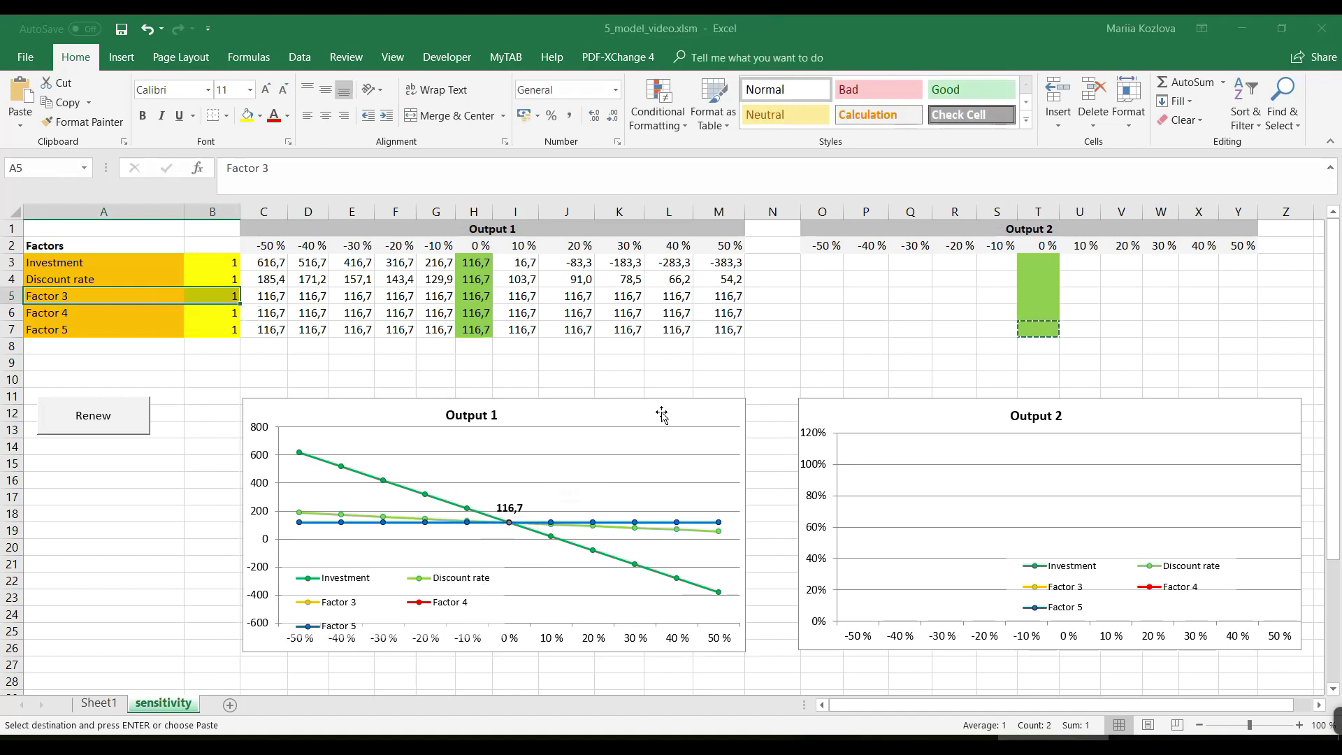
{"action": "left_click_drag", "start_coordinate": [348, 606], "coordinate": [311, 619]}
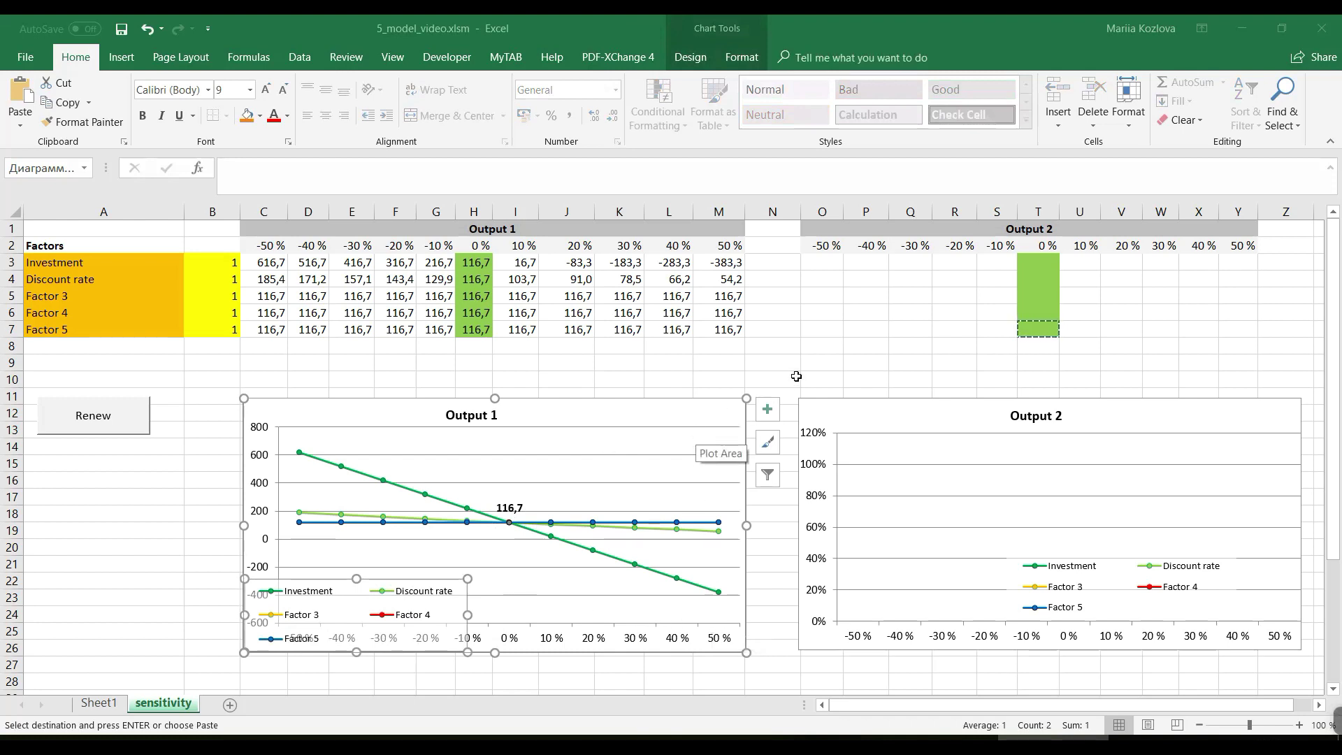
{"action": "left_click", "coordinate": [638, 228]}
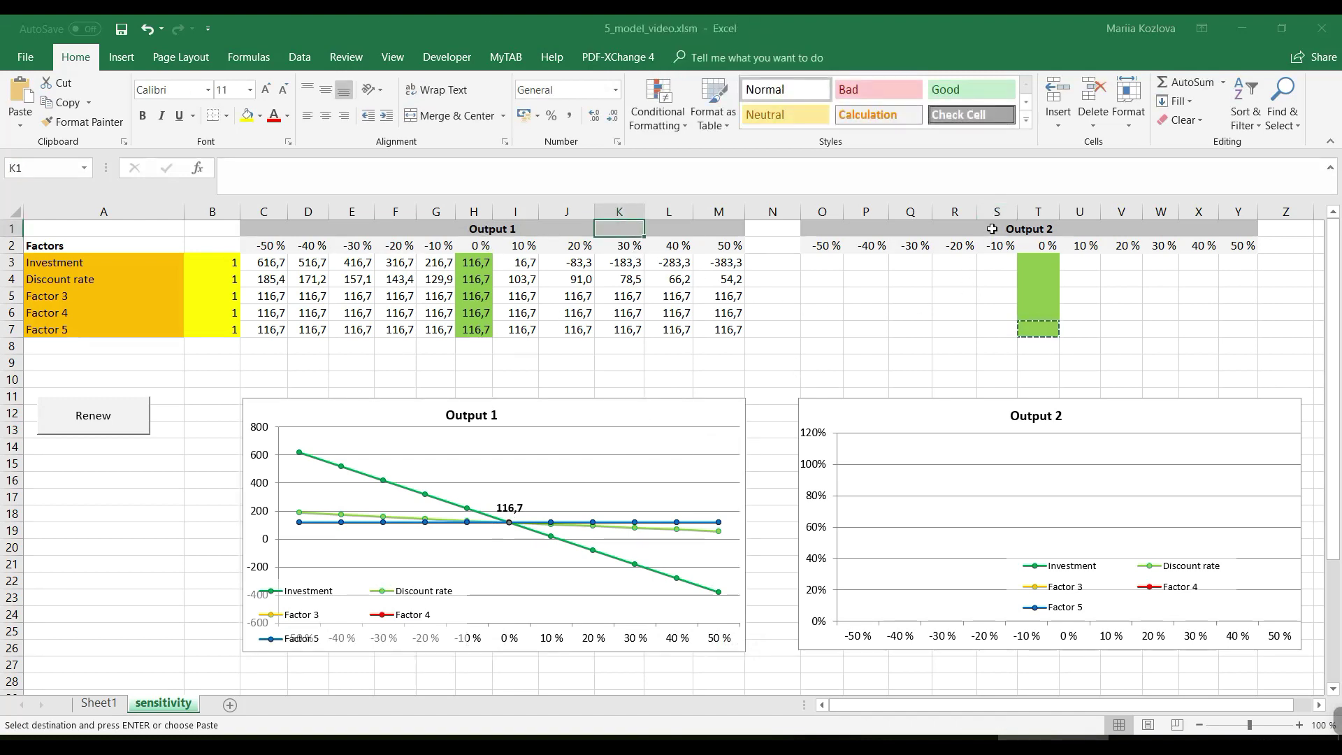
- Change the C1 header to NPV and check the linked chart title now reads NPV
{"action": "left_click", "coordinate": [820, 229]}
{"action": "left_click", "coordinate": [268, 230]}
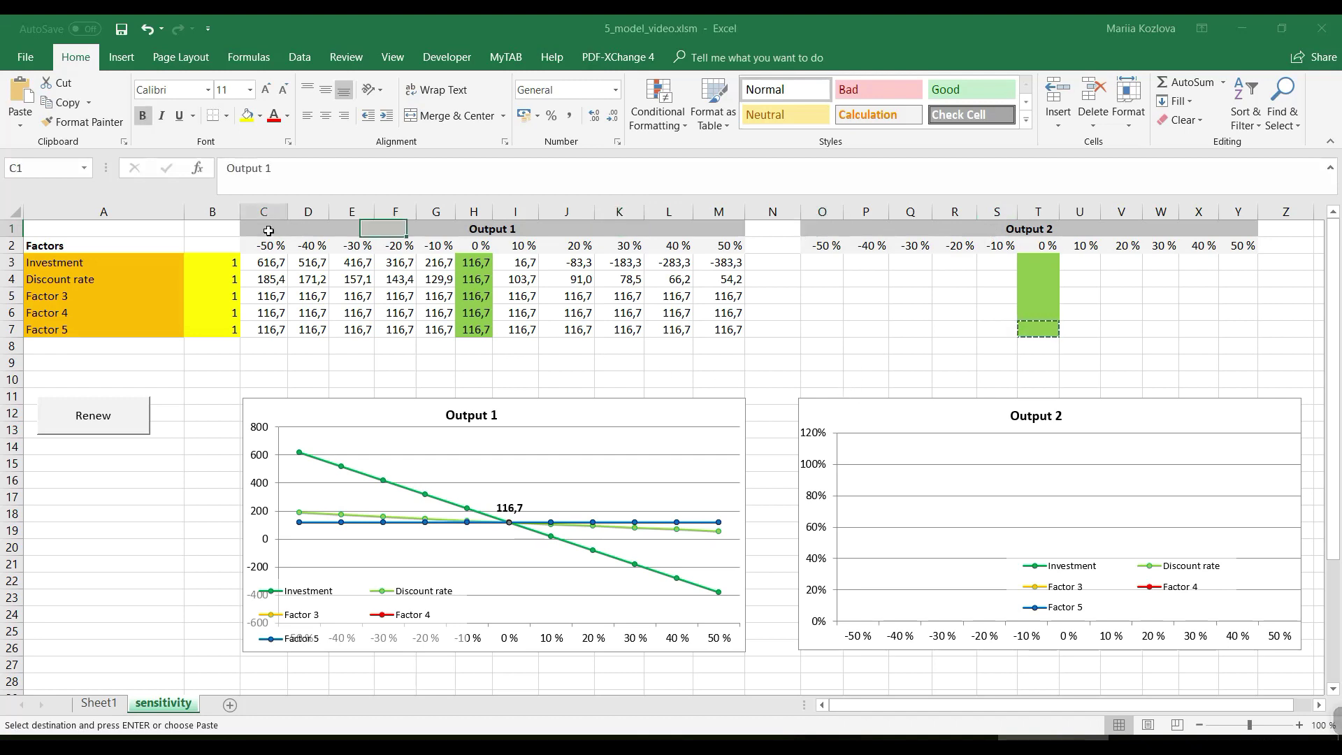
{"action": "type", "text": "NPV"}
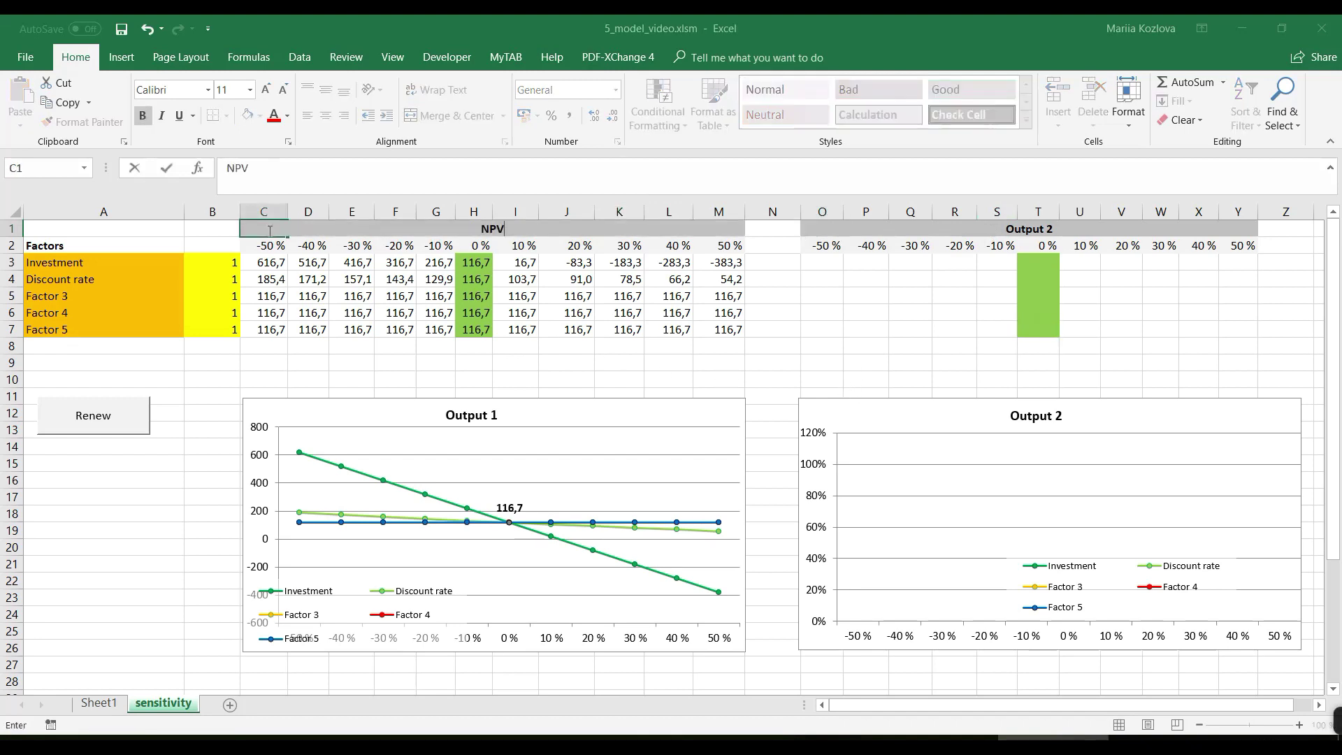
{"action": "key", "text": "Return"}
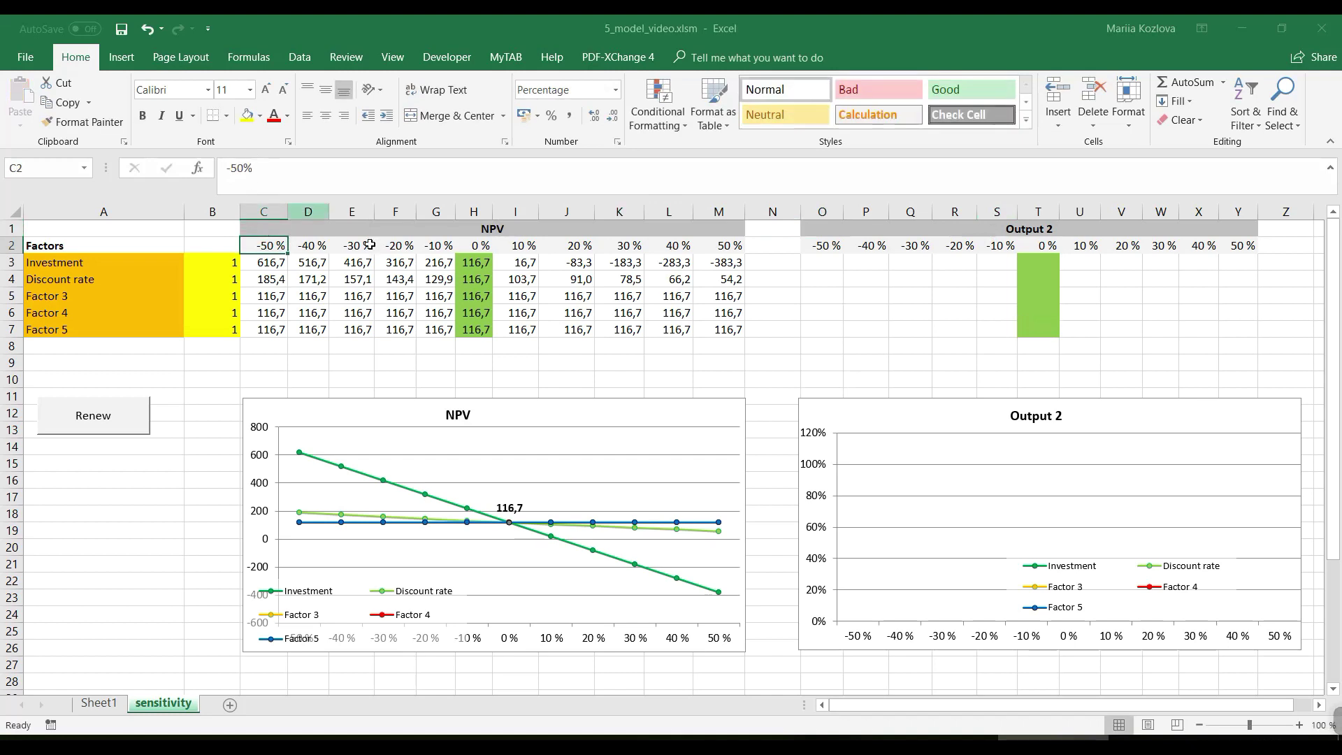
{"action": "left_click", "coordinate": [457, 420]}
{"action": "left_click", "coordinate": [406, 399]}
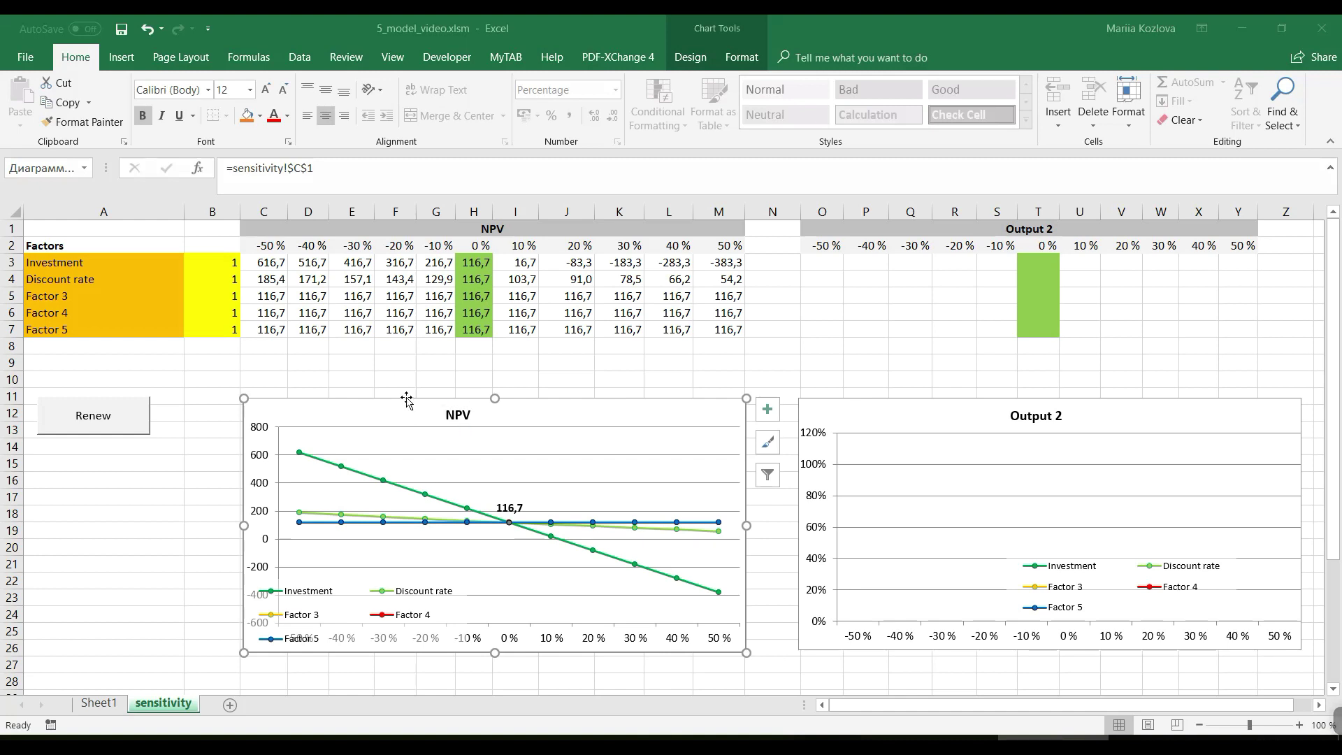
{"action": "left_click", "coordinate": [412, 378]}
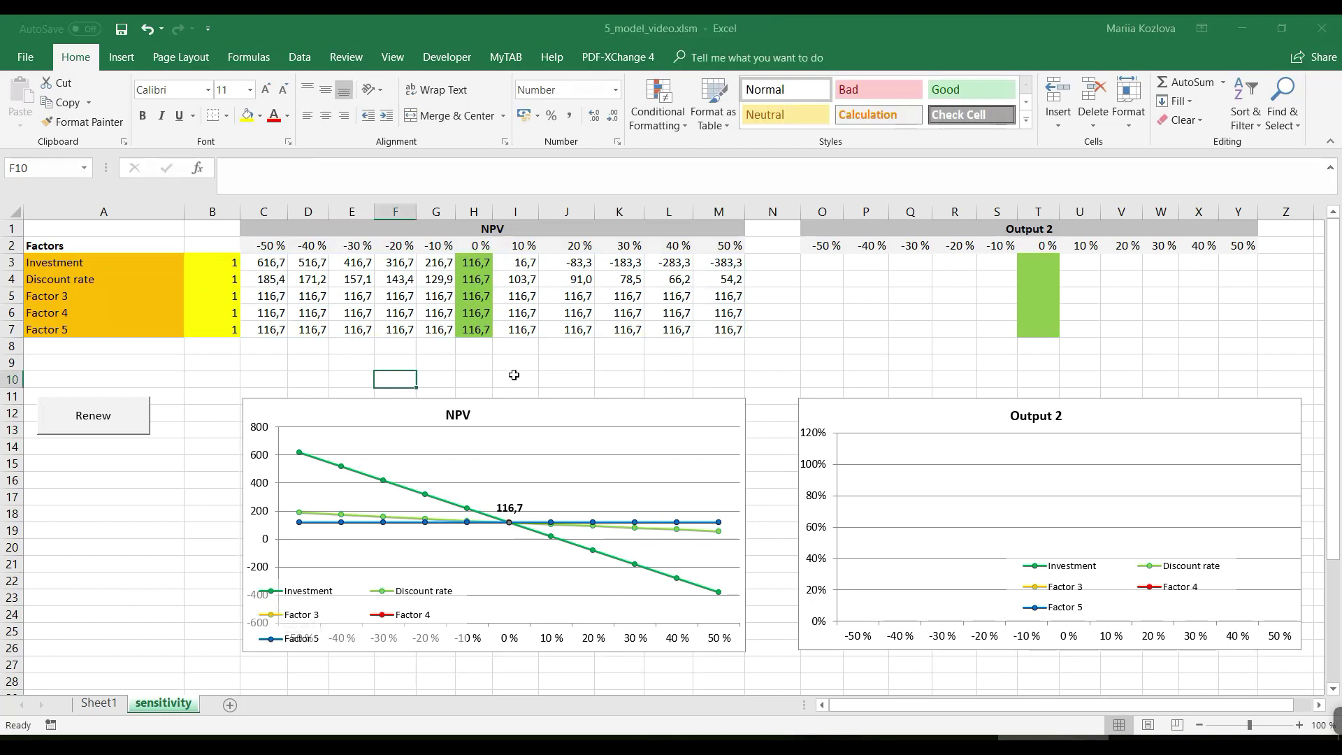
{"action": "left_click", "coordinate": [513, 401]}
- Change Sheet1's C2 investment from 1000 to 1200, then rerun Renew on the sensitivity sheet
{"action": "key", "text": "ctrl+c"}
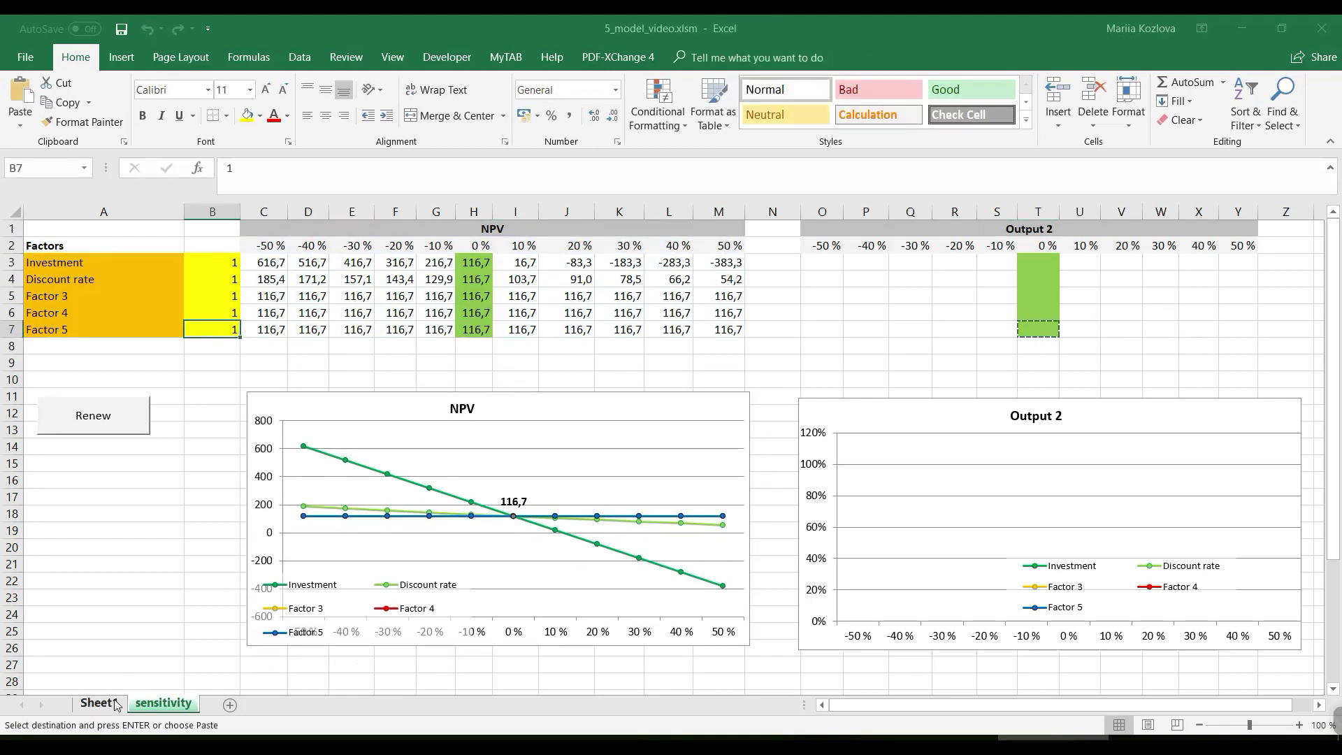
{"action": "left_click", "coordinate": [99, 703]}
{"action": "double_click", "coordinate": [248, 167]}
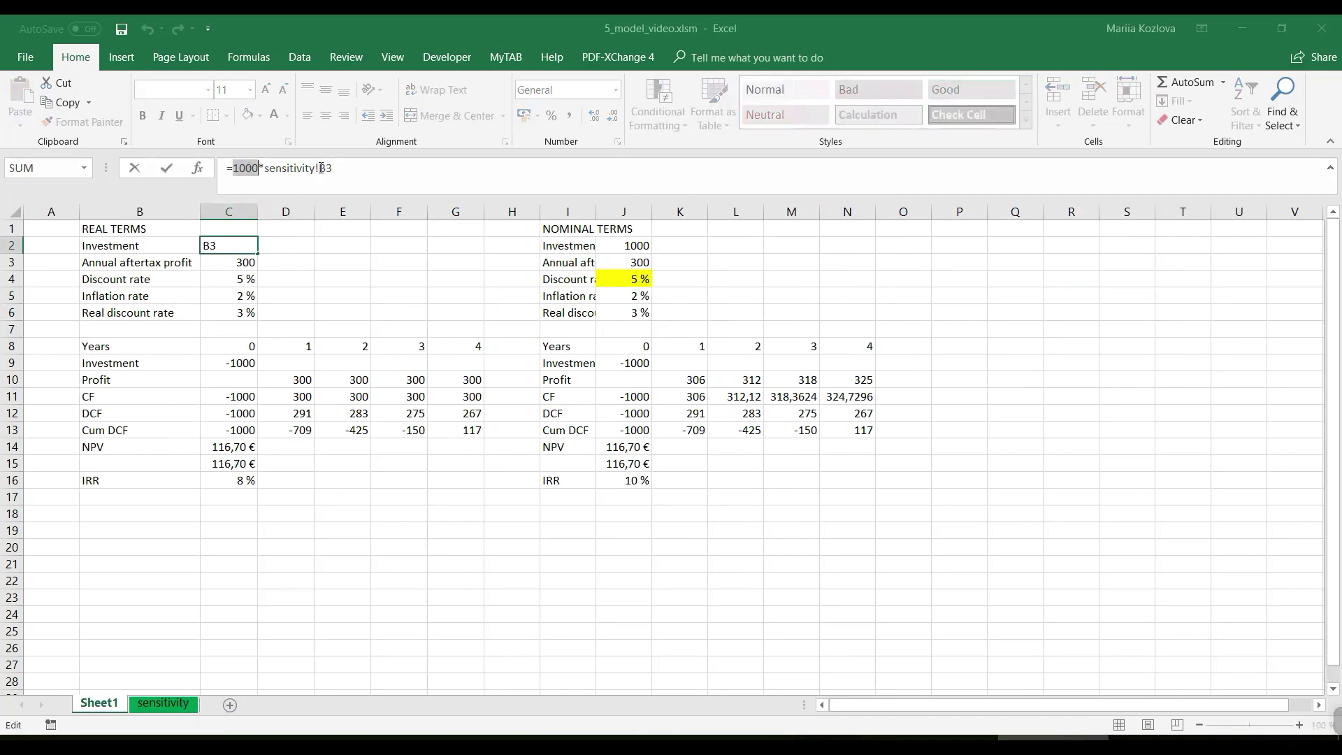
{"action": "type", "text": "1200"}
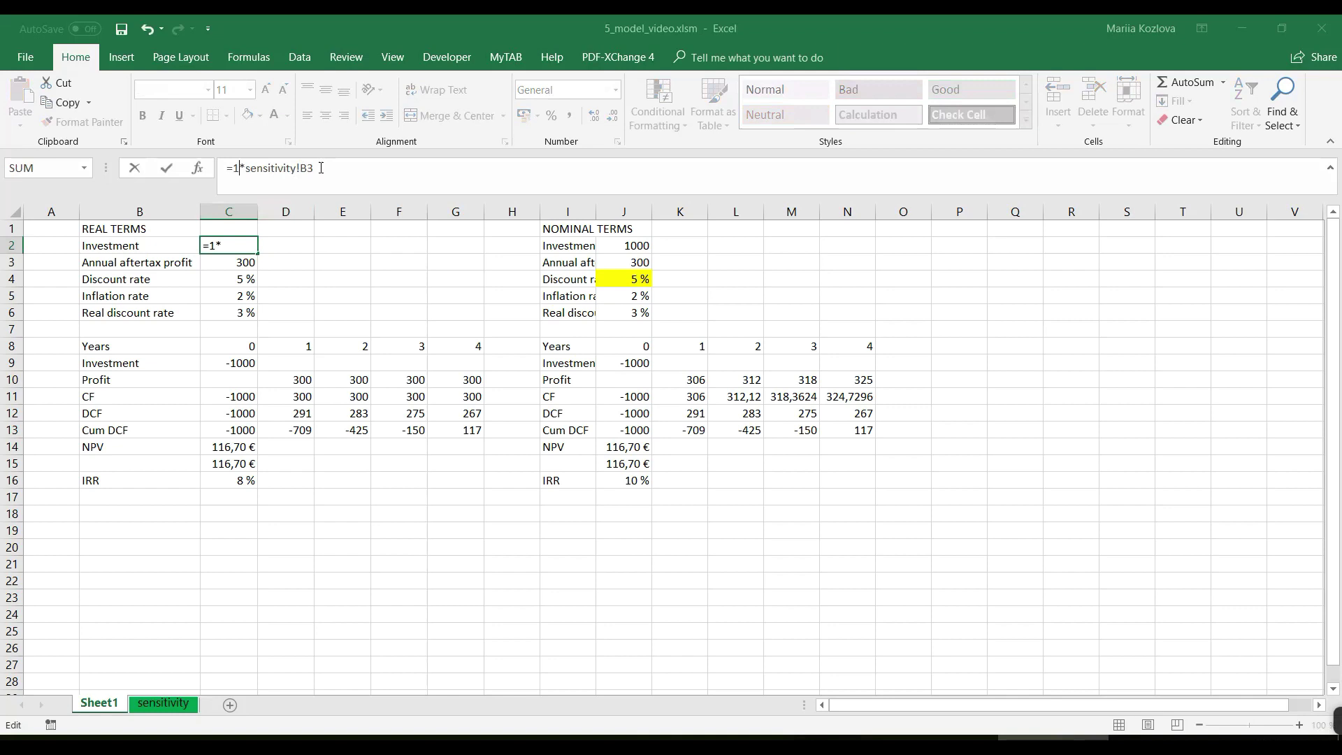
{"action": "key", "text": "Return"}
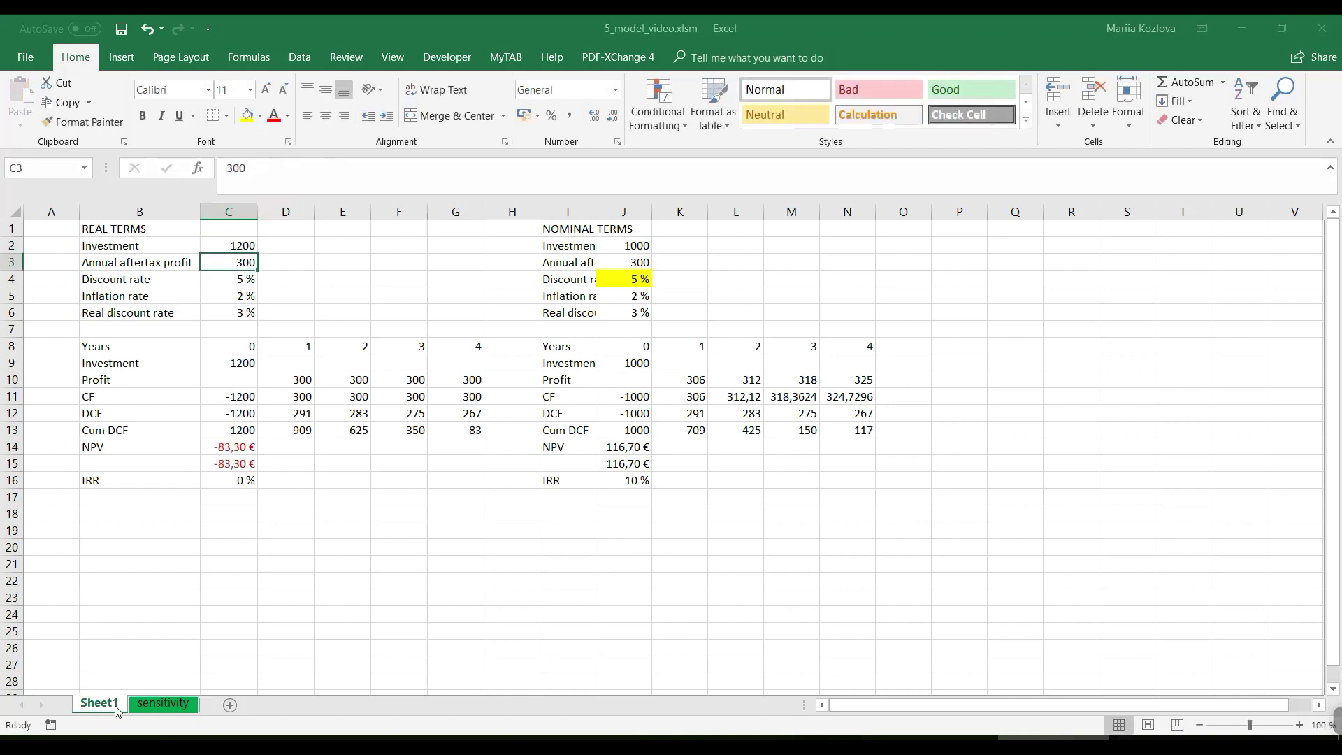
{"action": "left_click", "coordinate": [163, 702]}
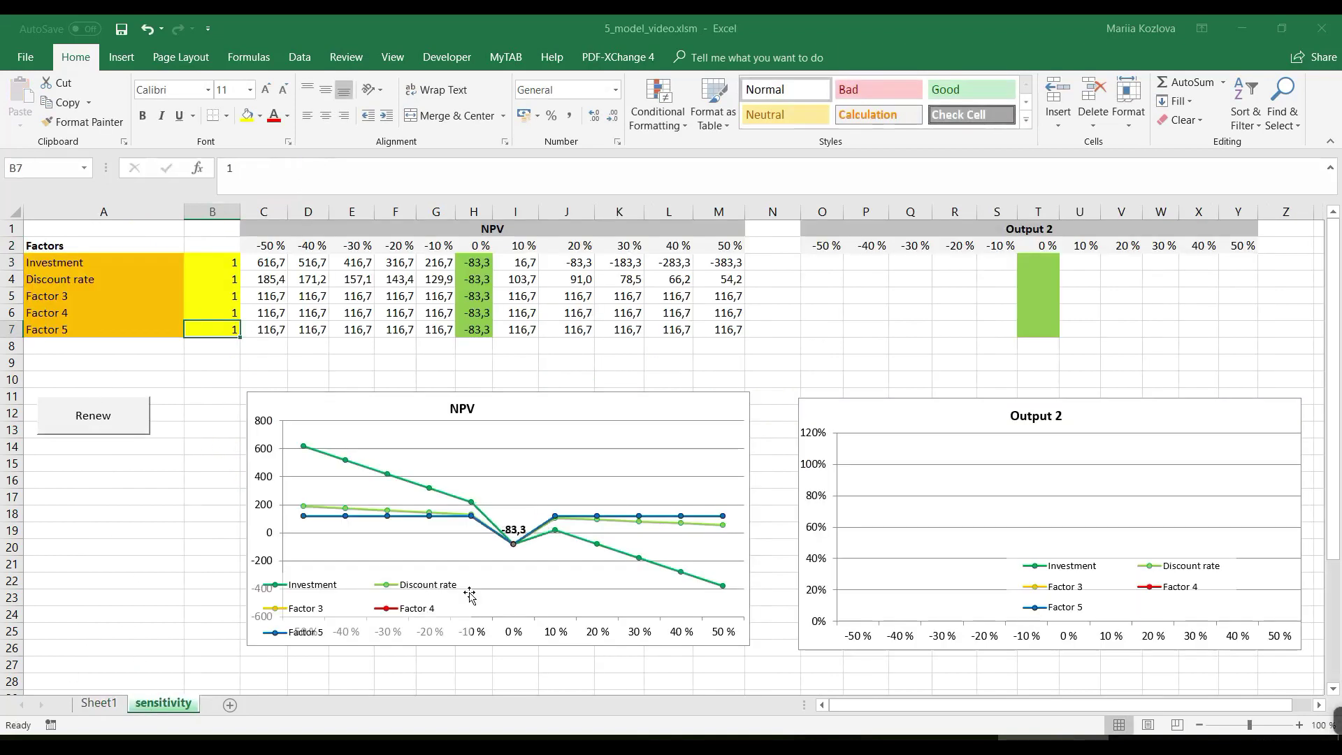
{"action": "left_click", "coordinate": [86, 420]}
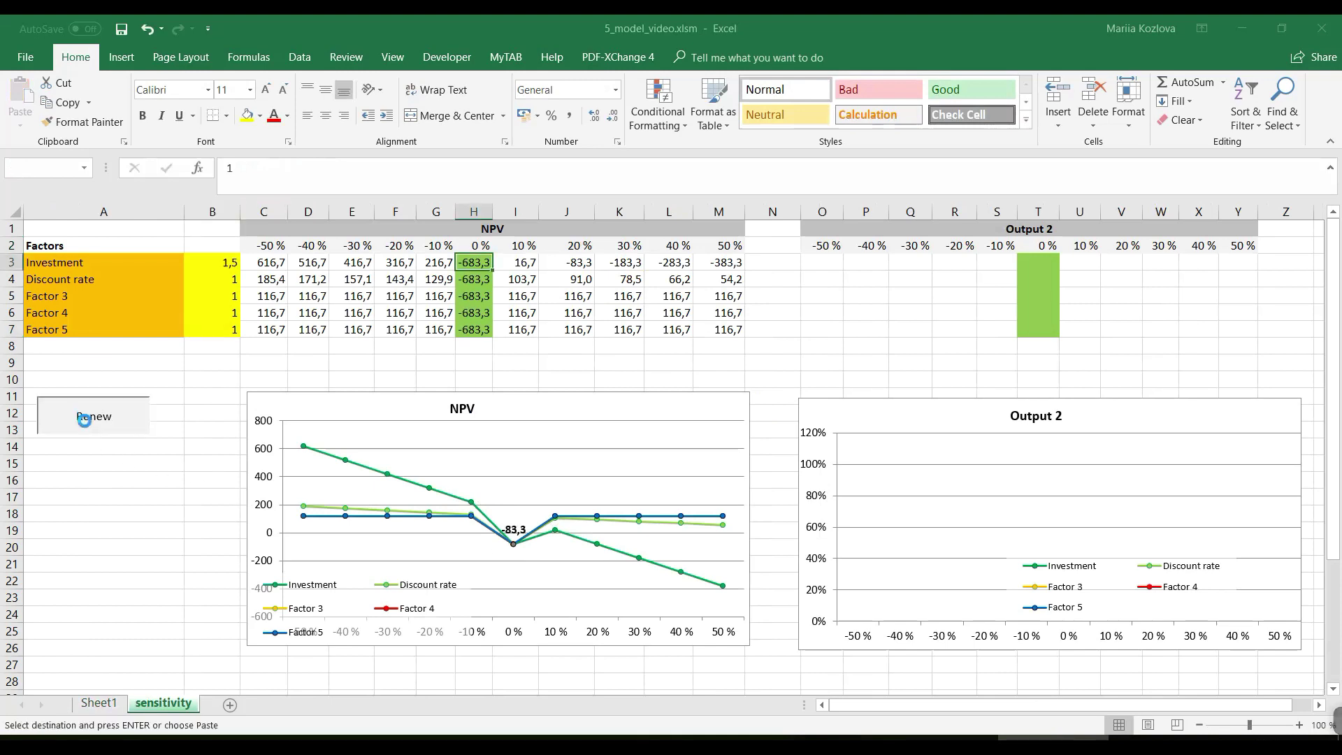